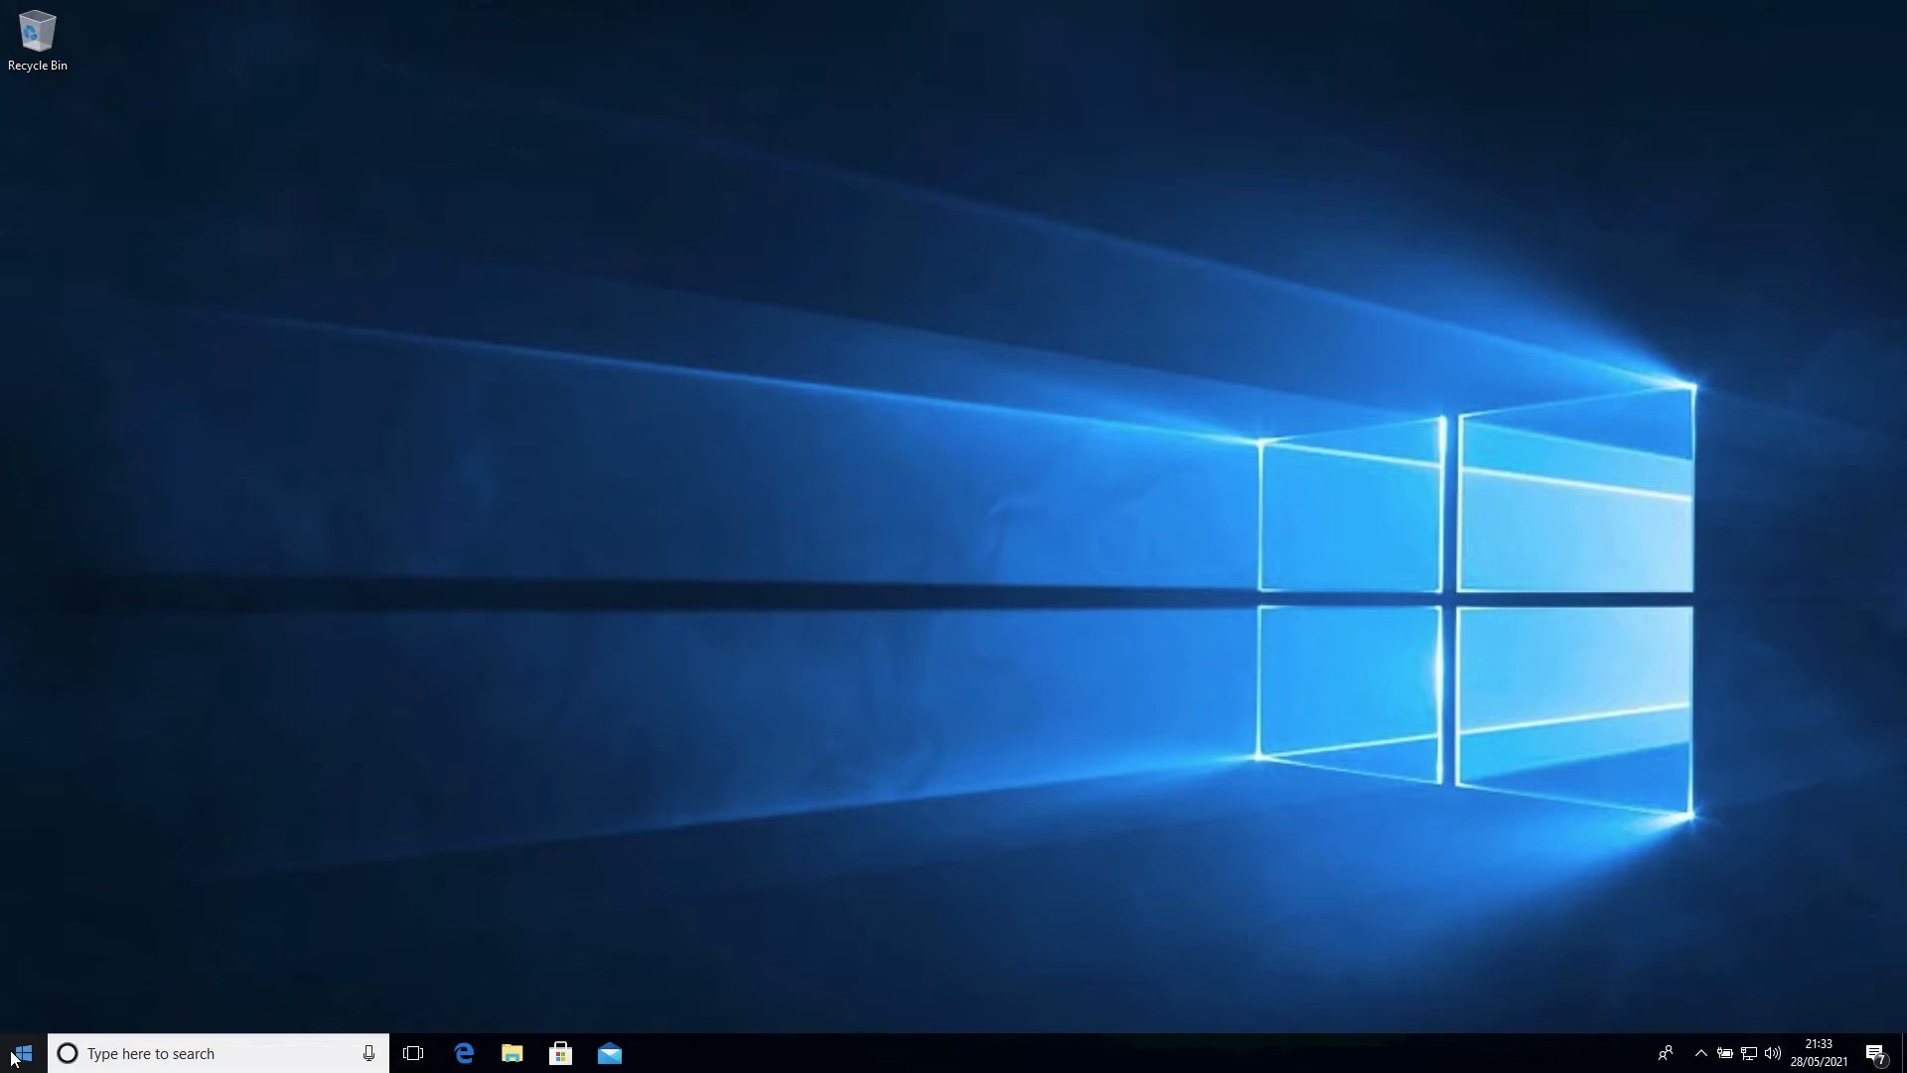
# - Check the PC's system type and Windows specifications in the About your PC settings, and close Settings
pyautogui.write('about')
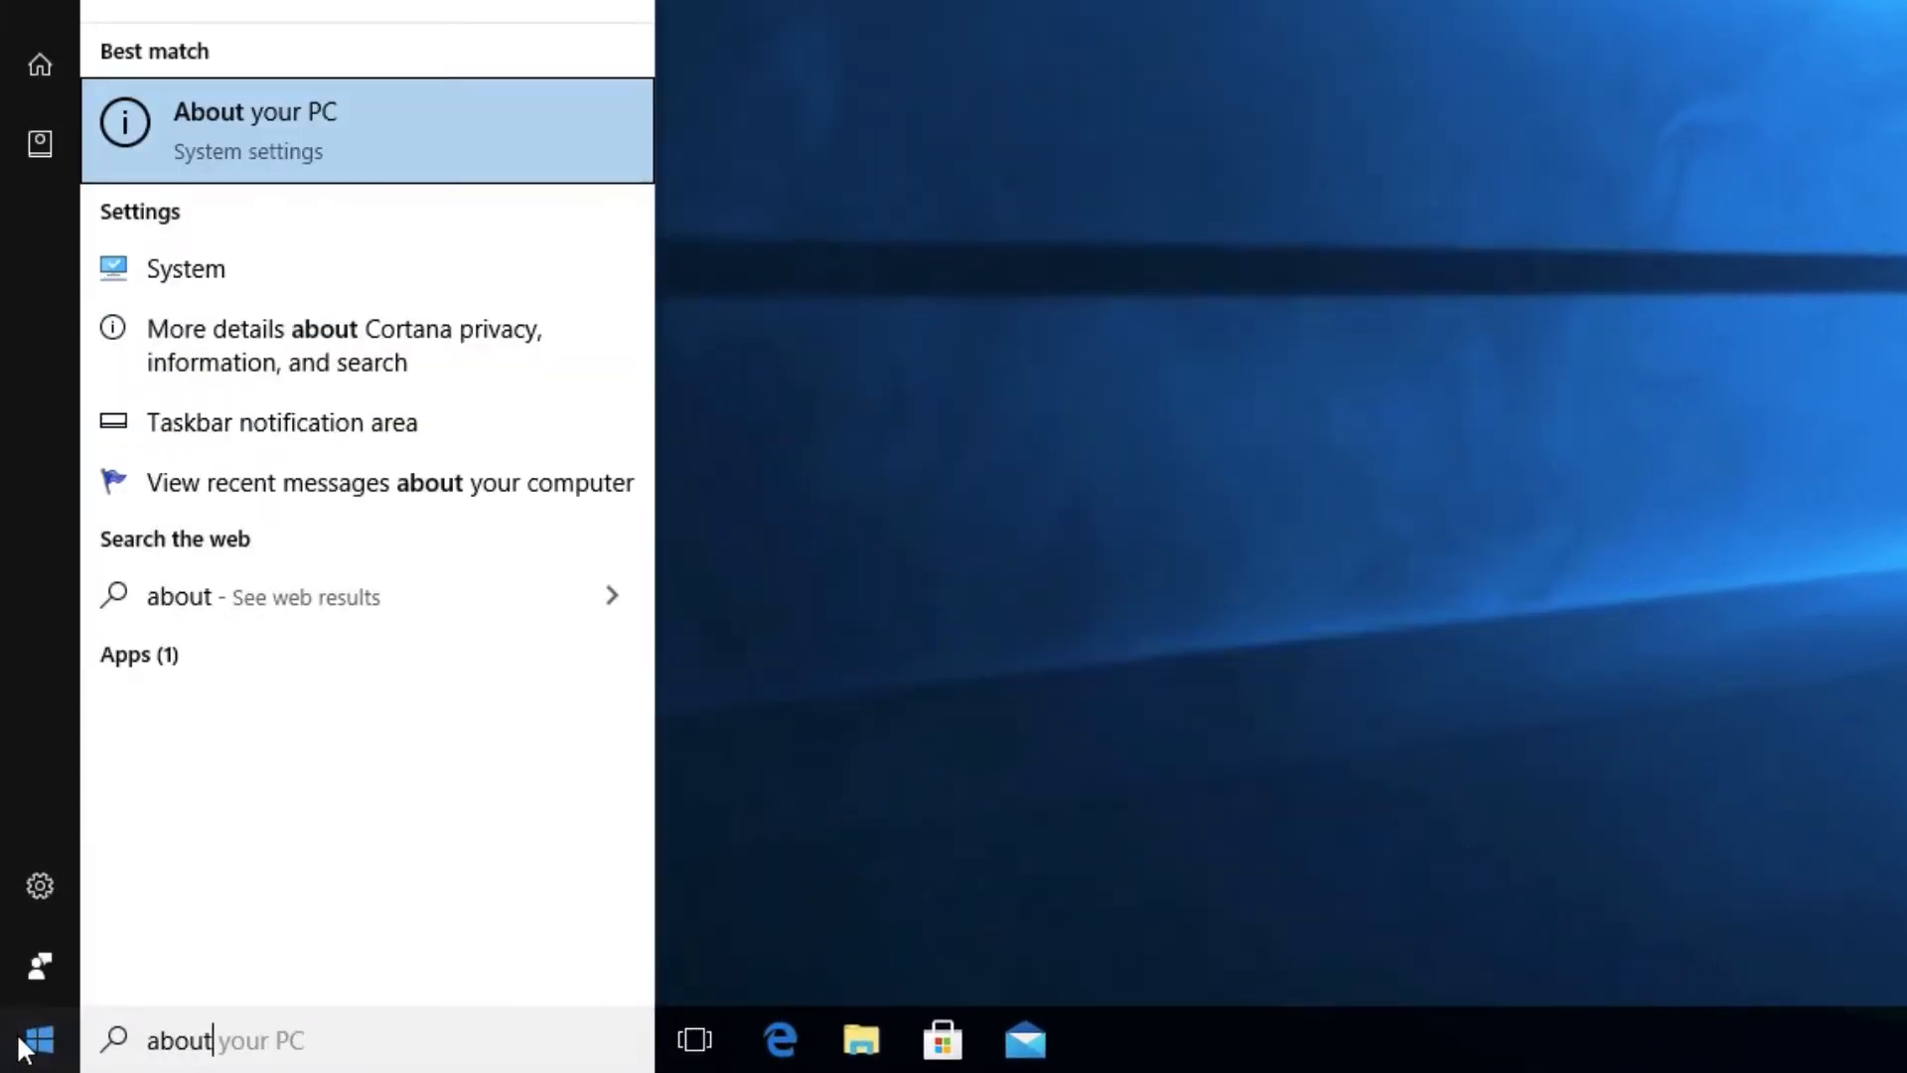
pyautogui.click(378, 164)
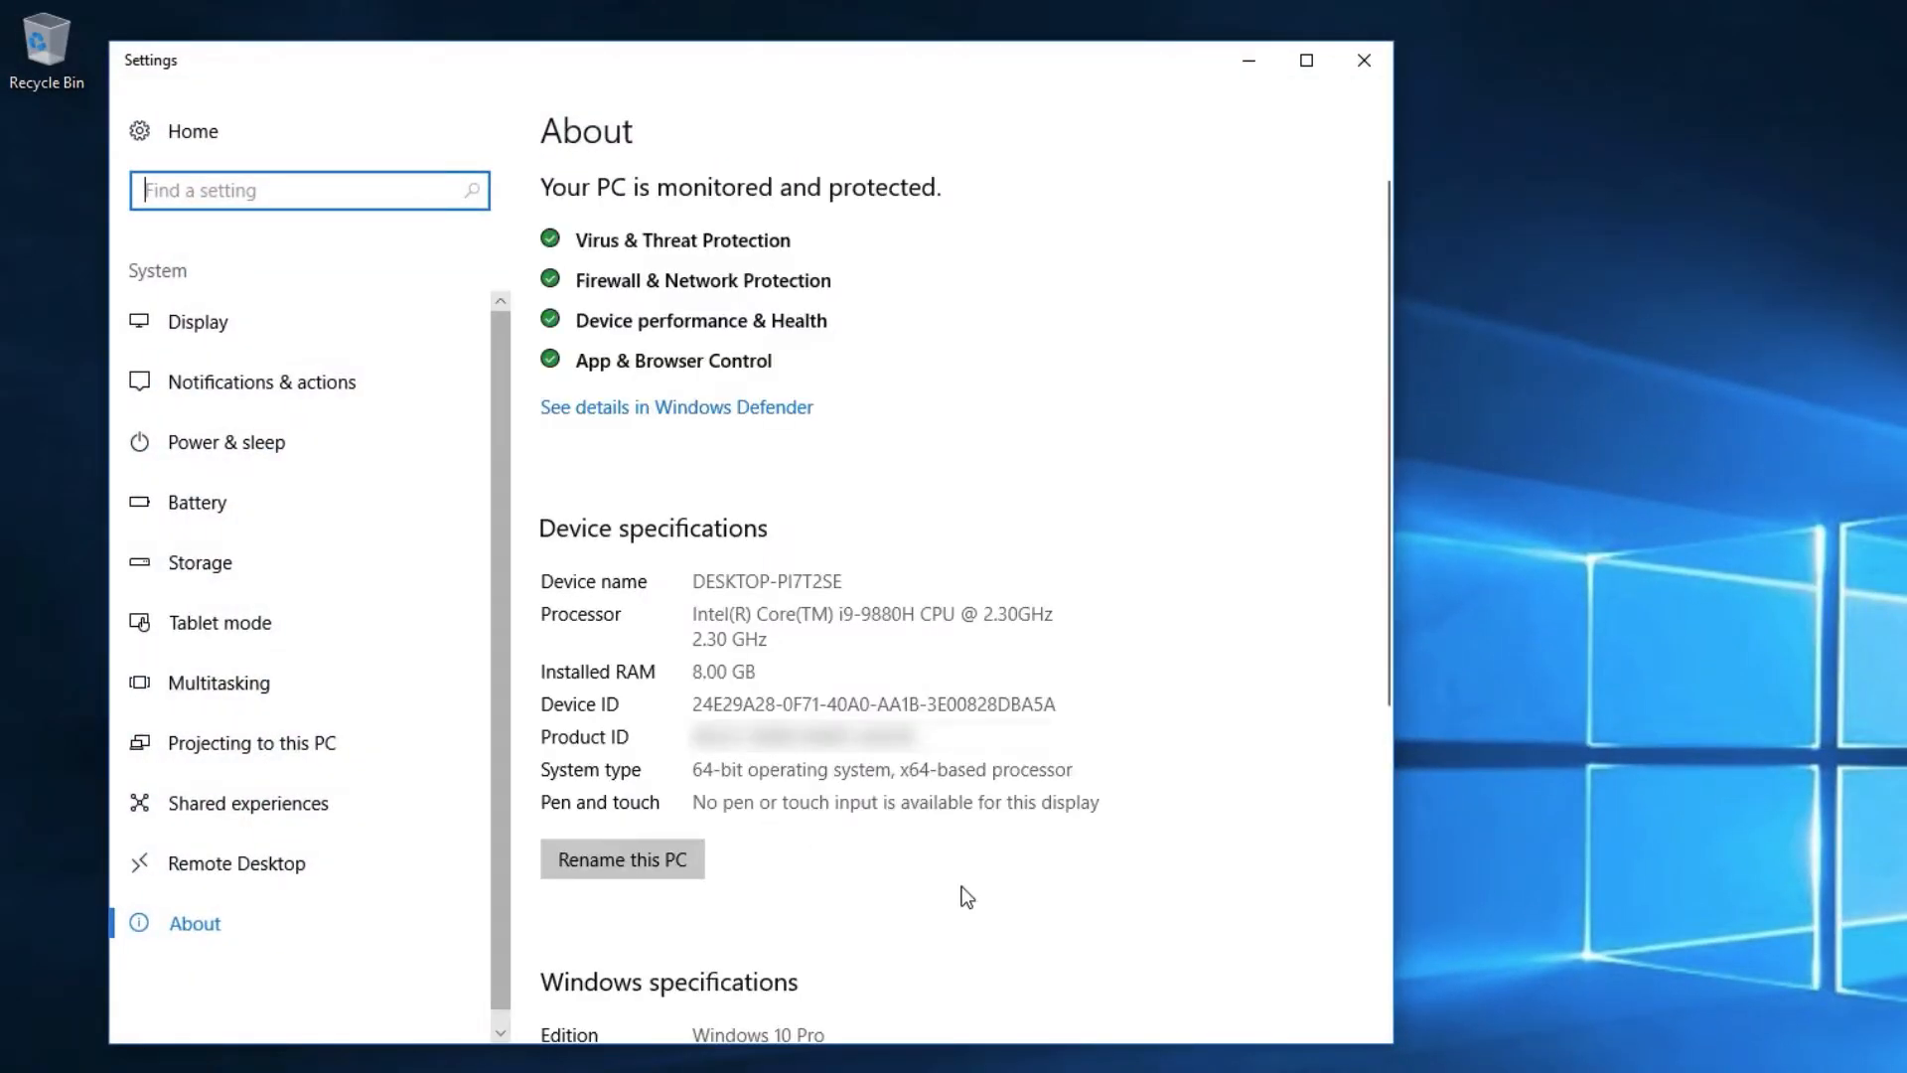
pyautogui.scroll(-5, 1155, 908)
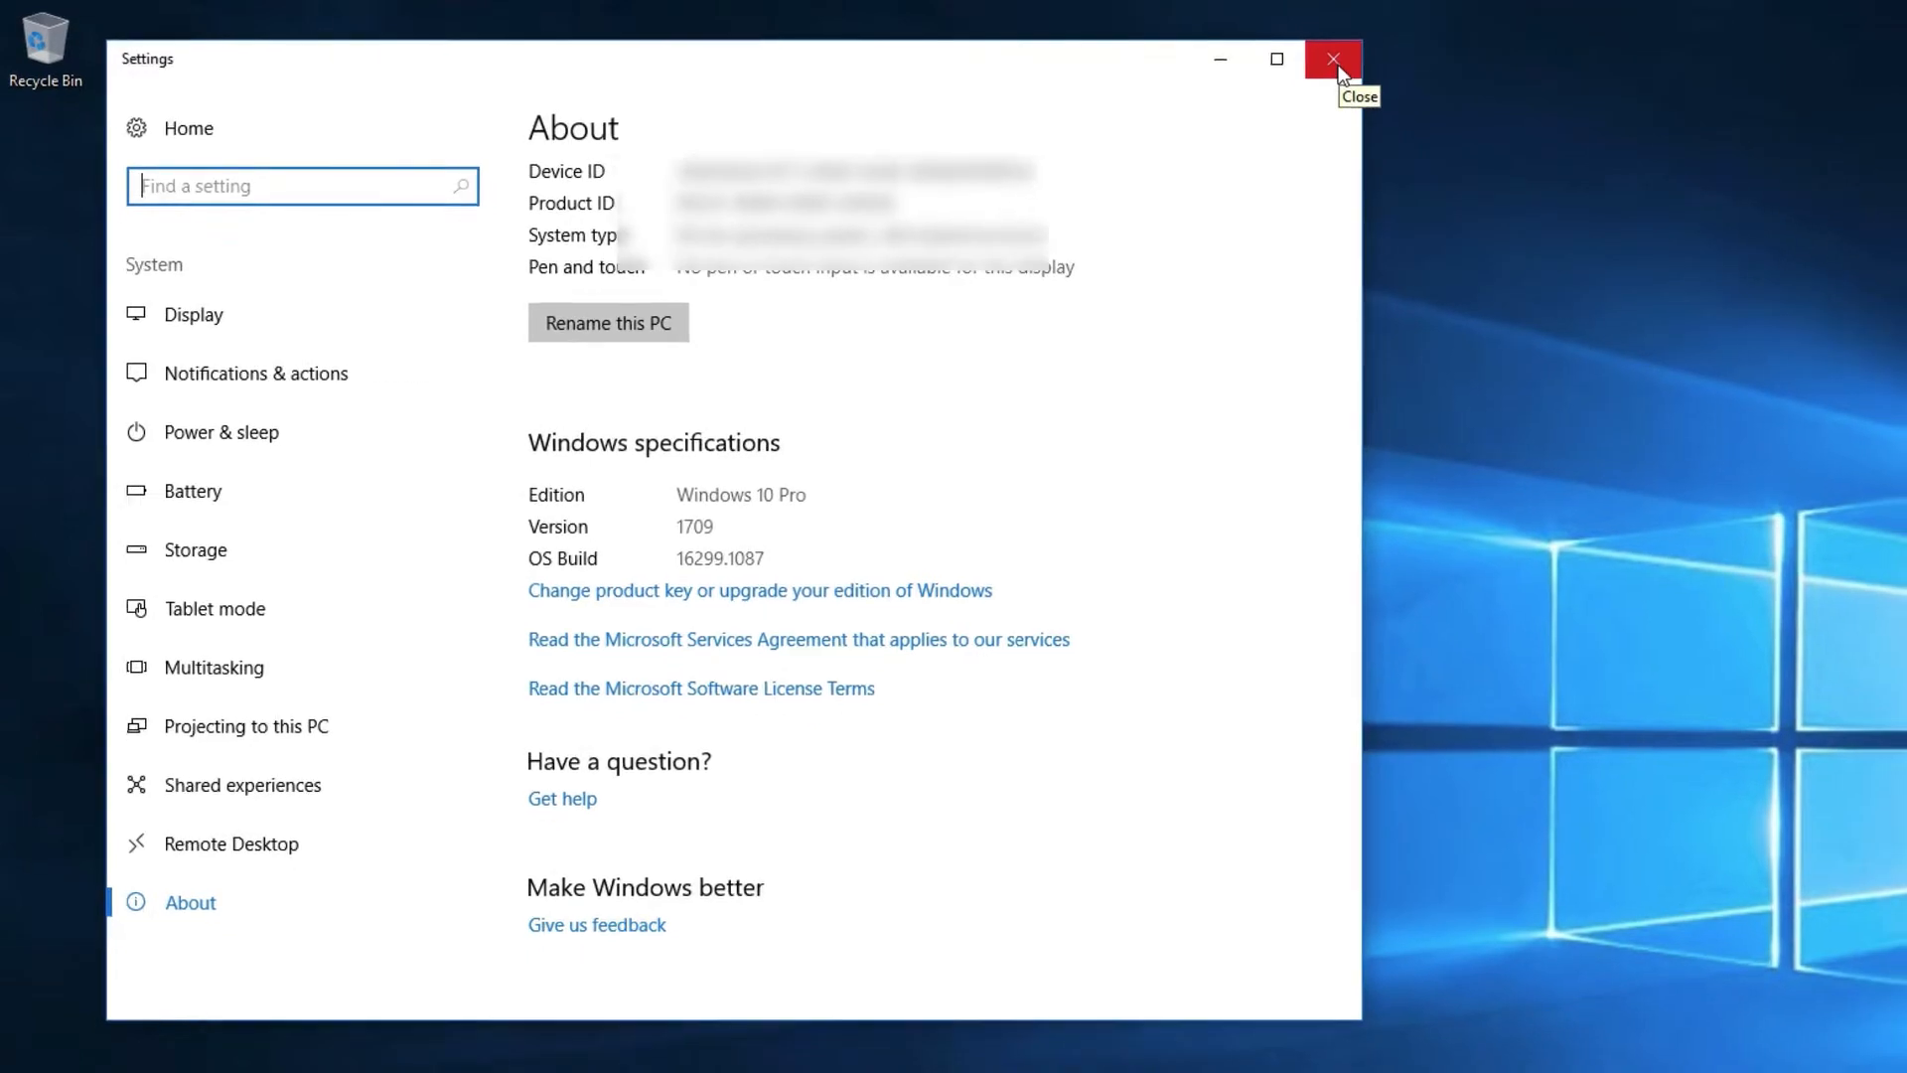
pyautogui.click(1335, 66)
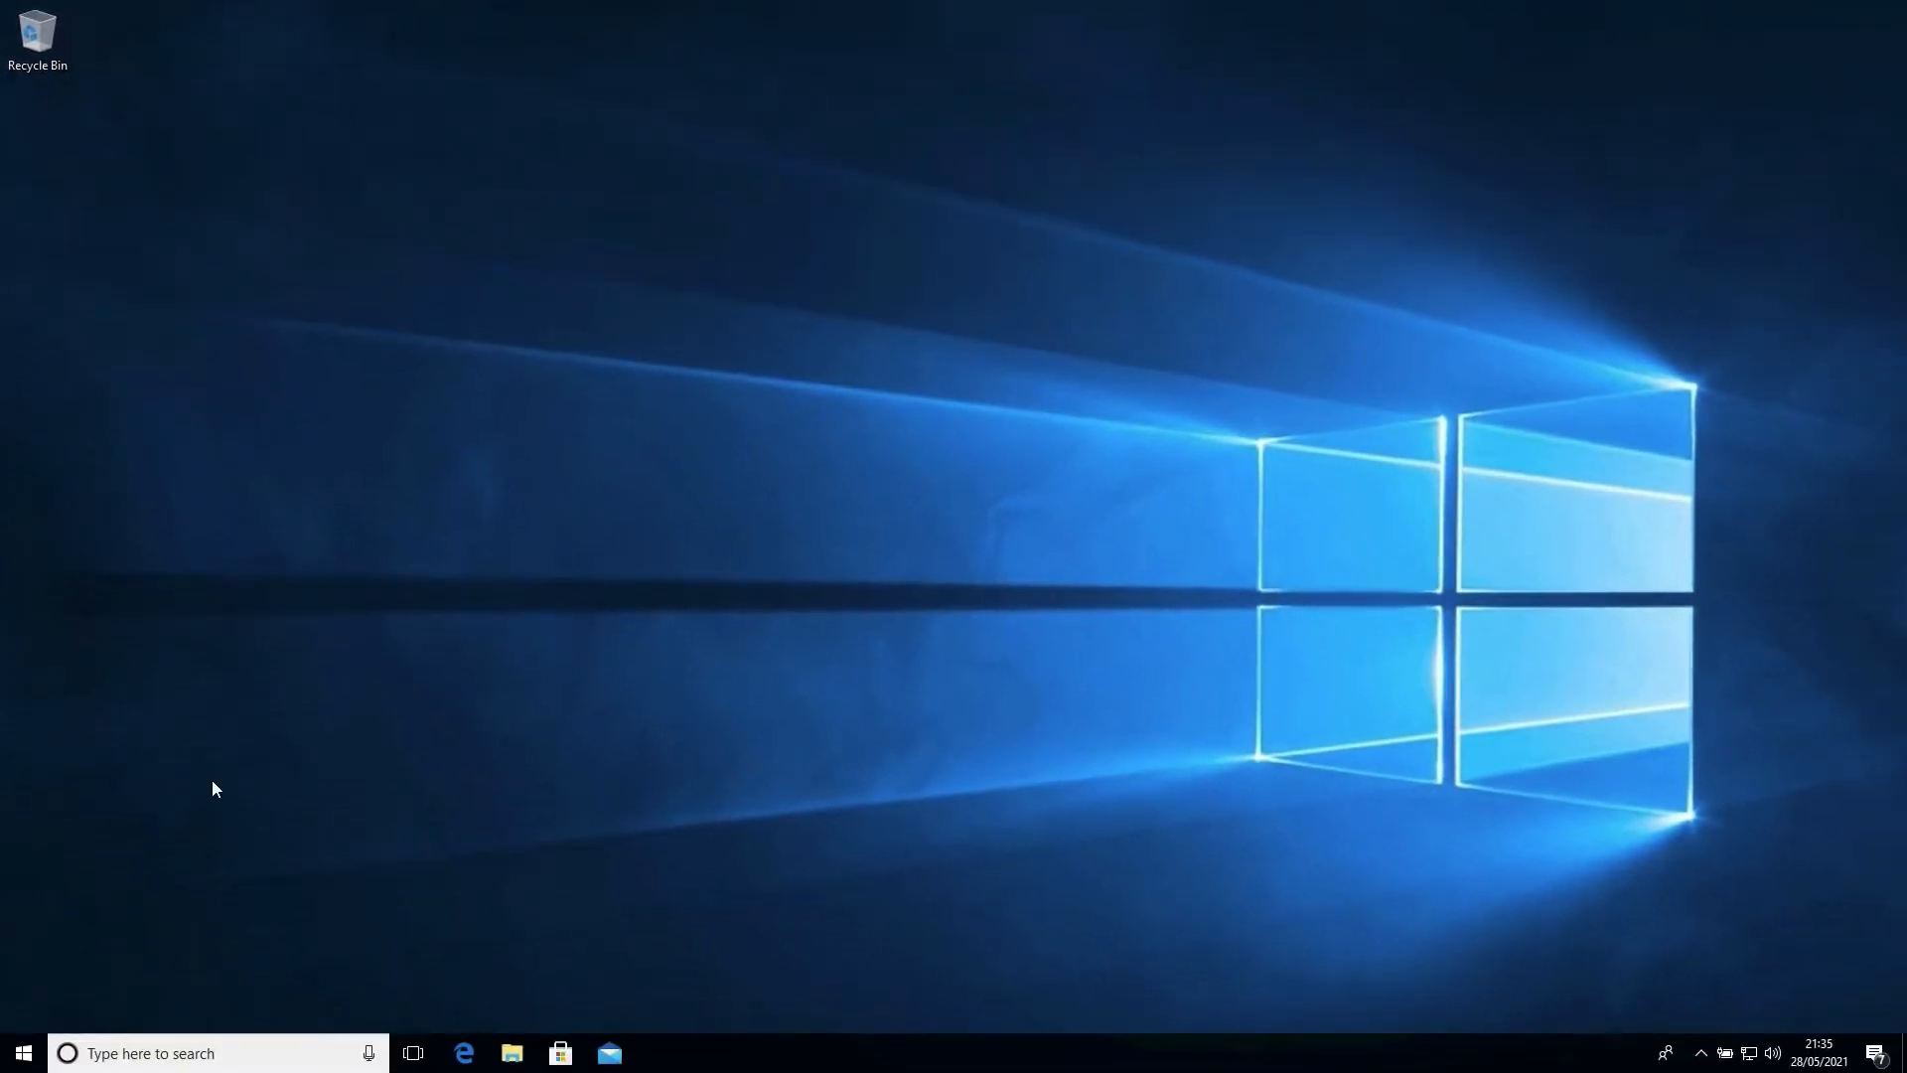
# - Switch to Internet Explorer and search Google for "jdk download"
pyautogui.click(59, 1051)
pyautogui.write('intern')
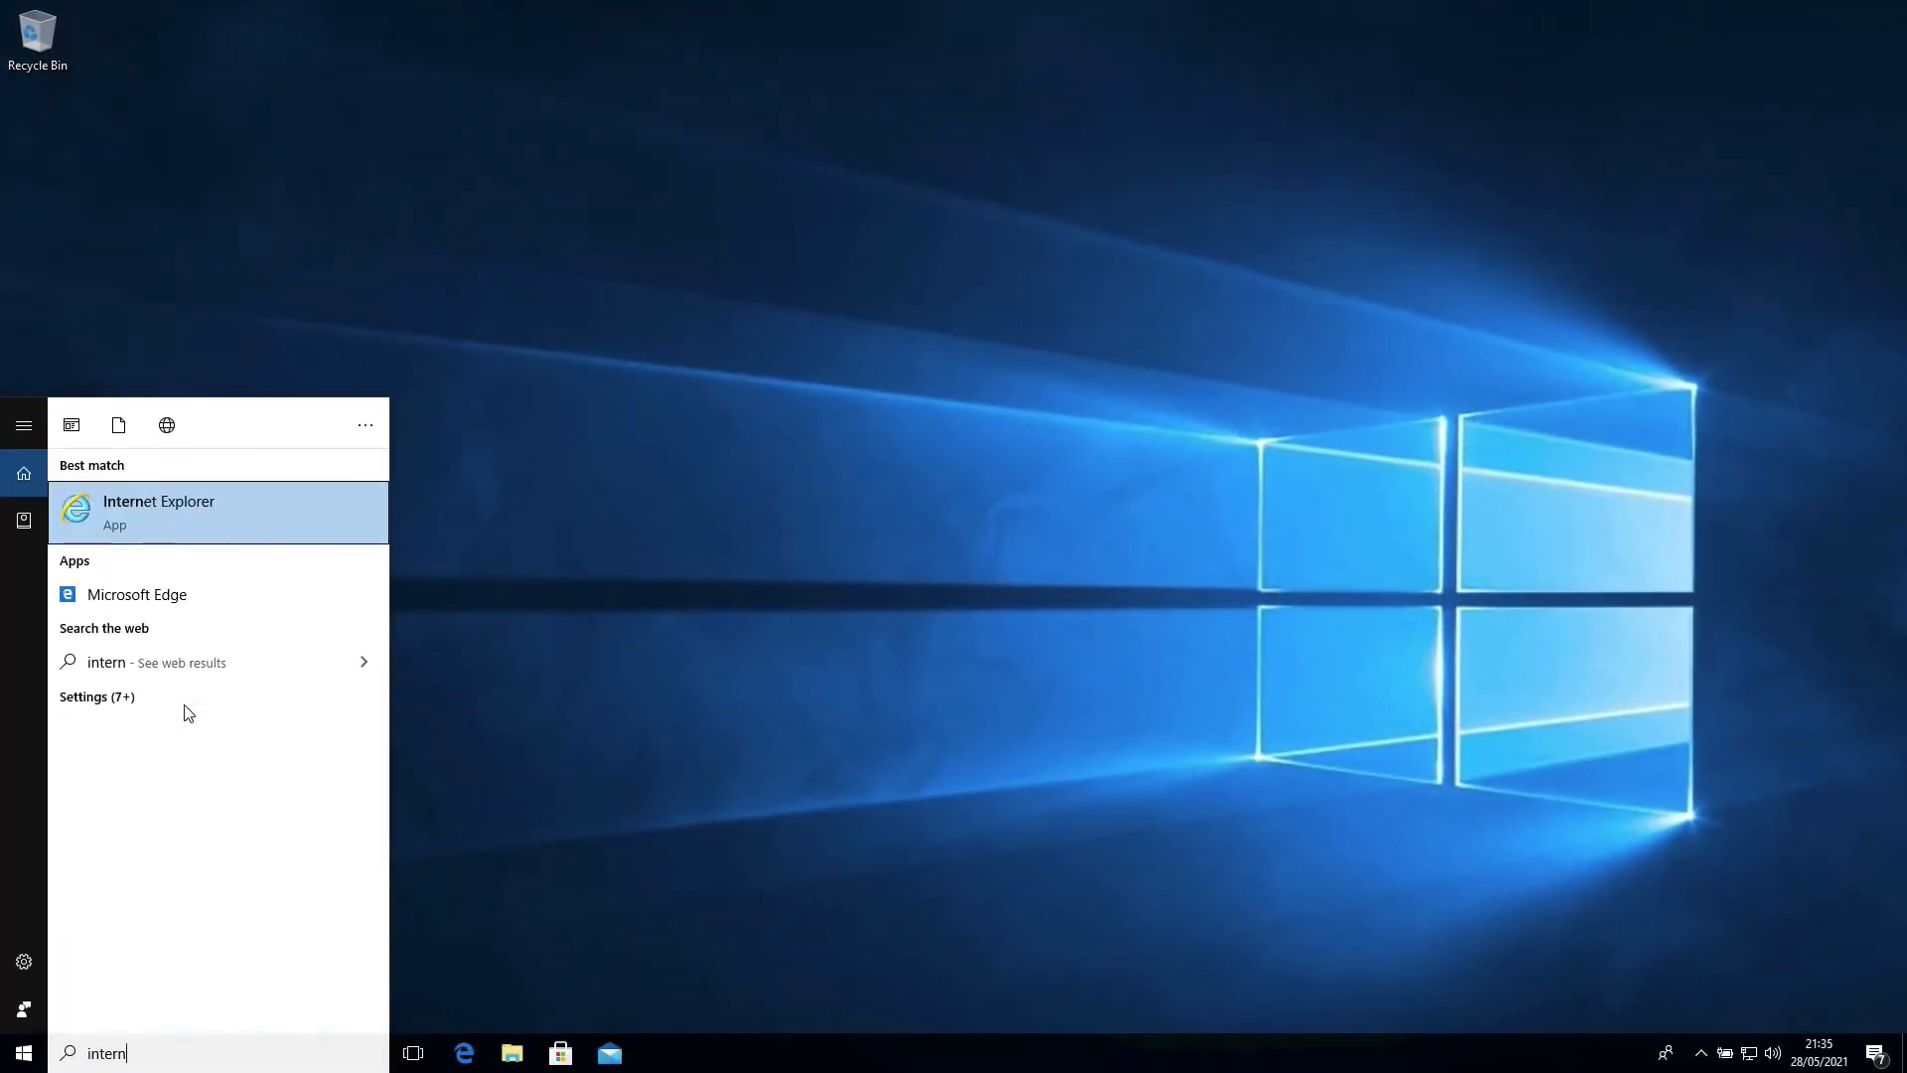
pyautogui.click(287, 511)
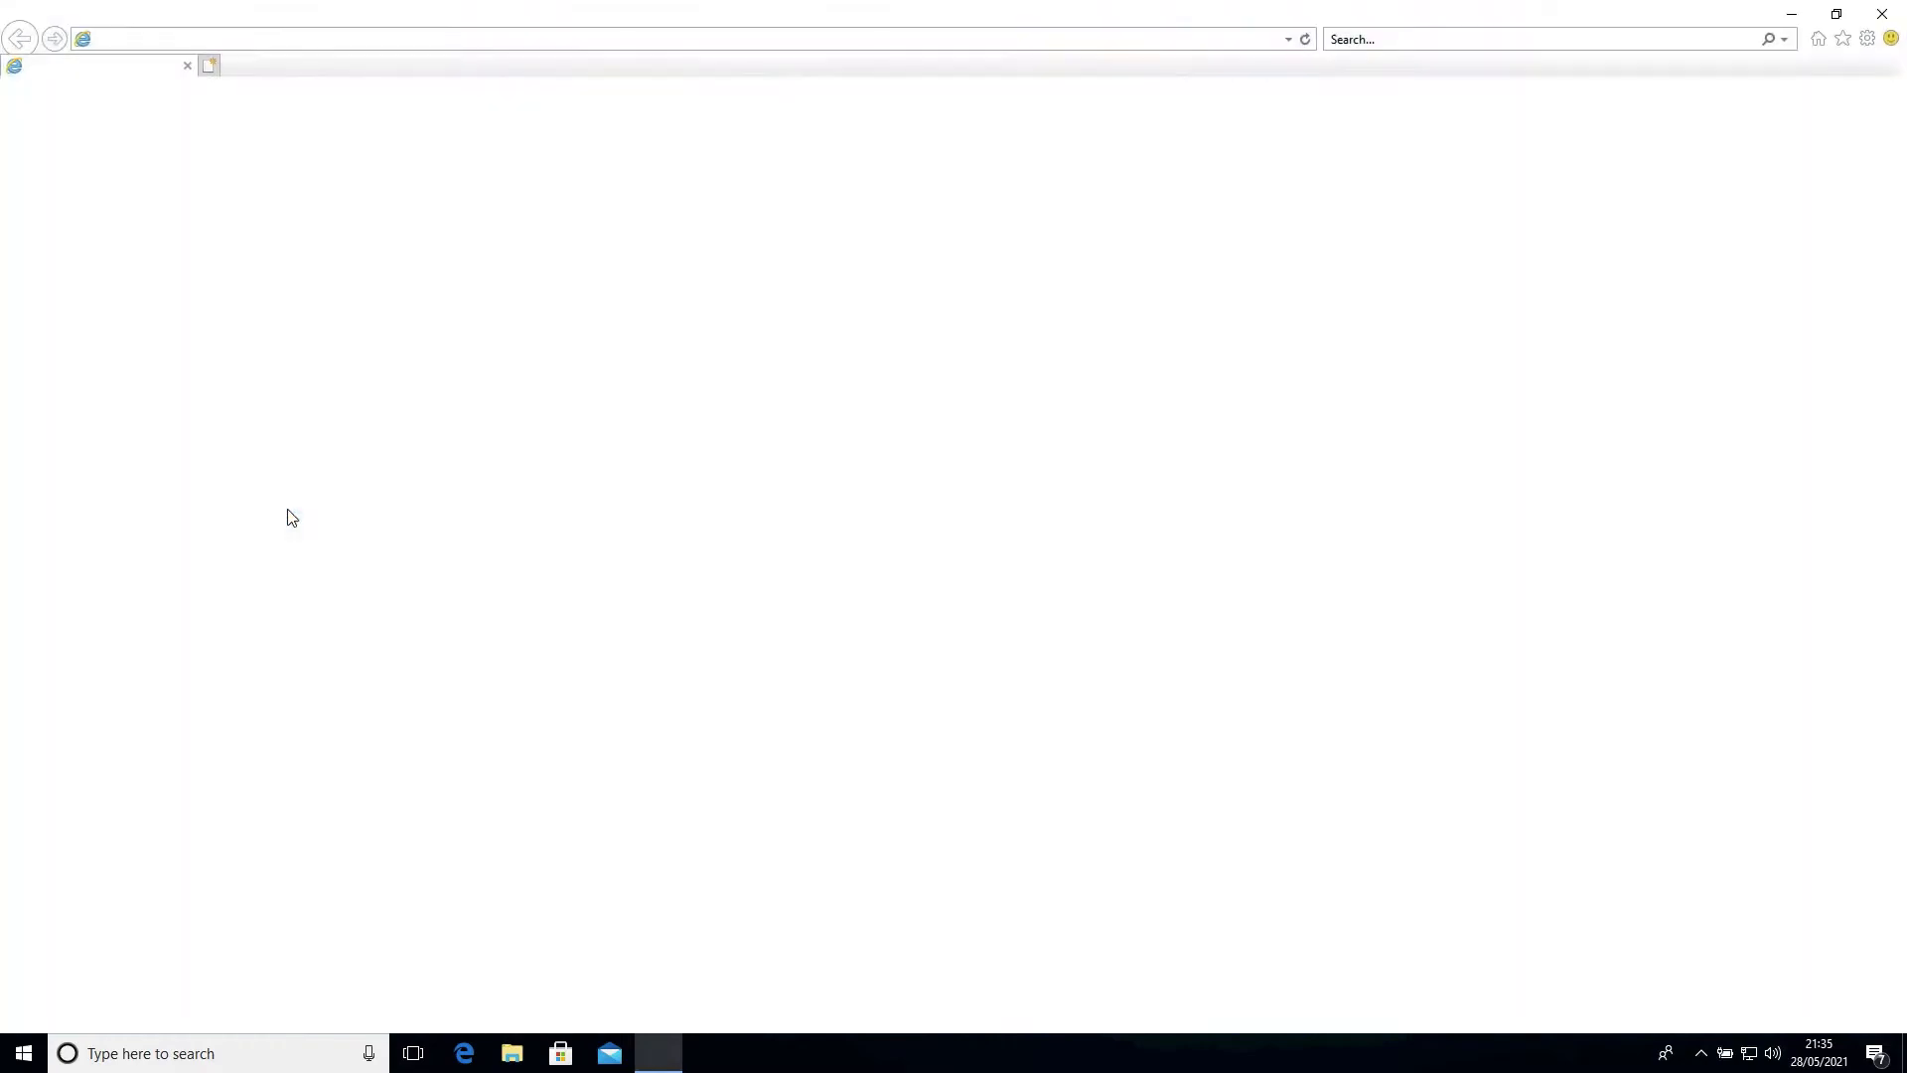
pyautogui.write('jdk')
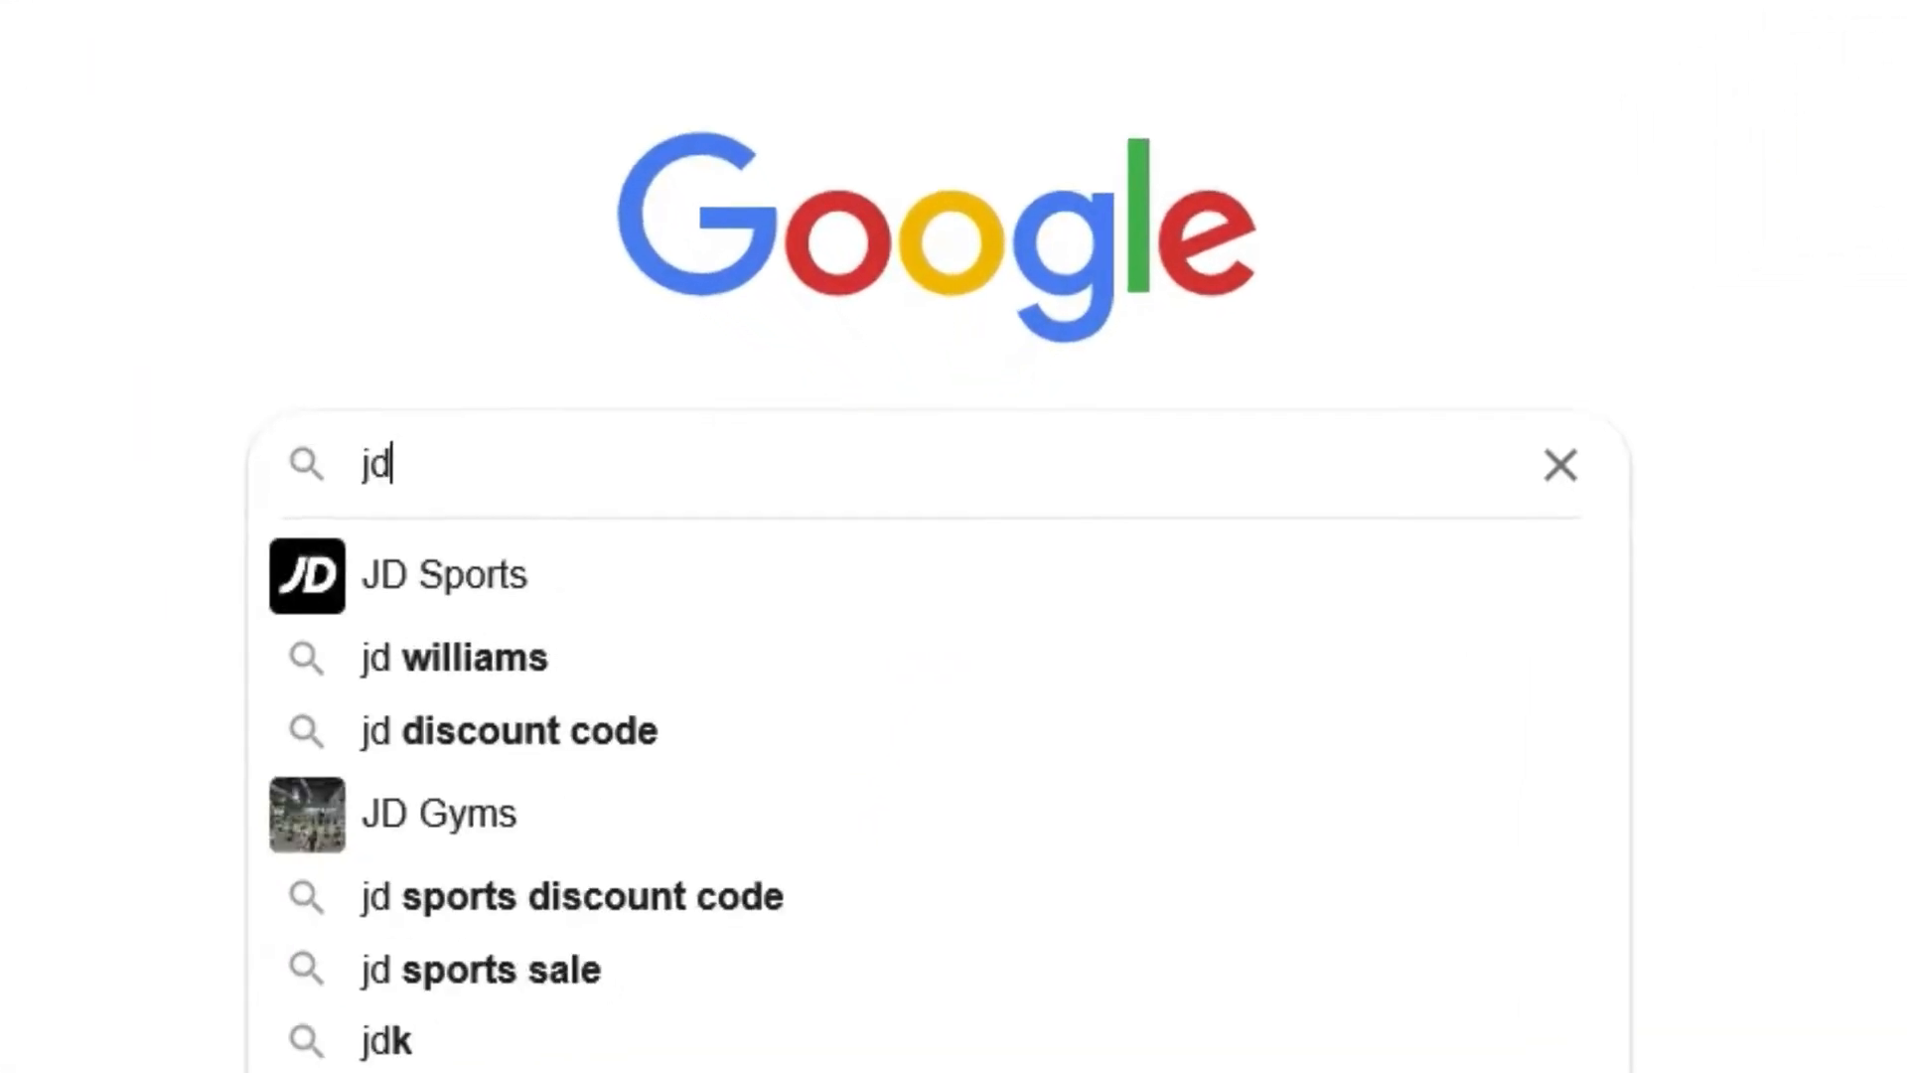
pyautogui.write(' download')
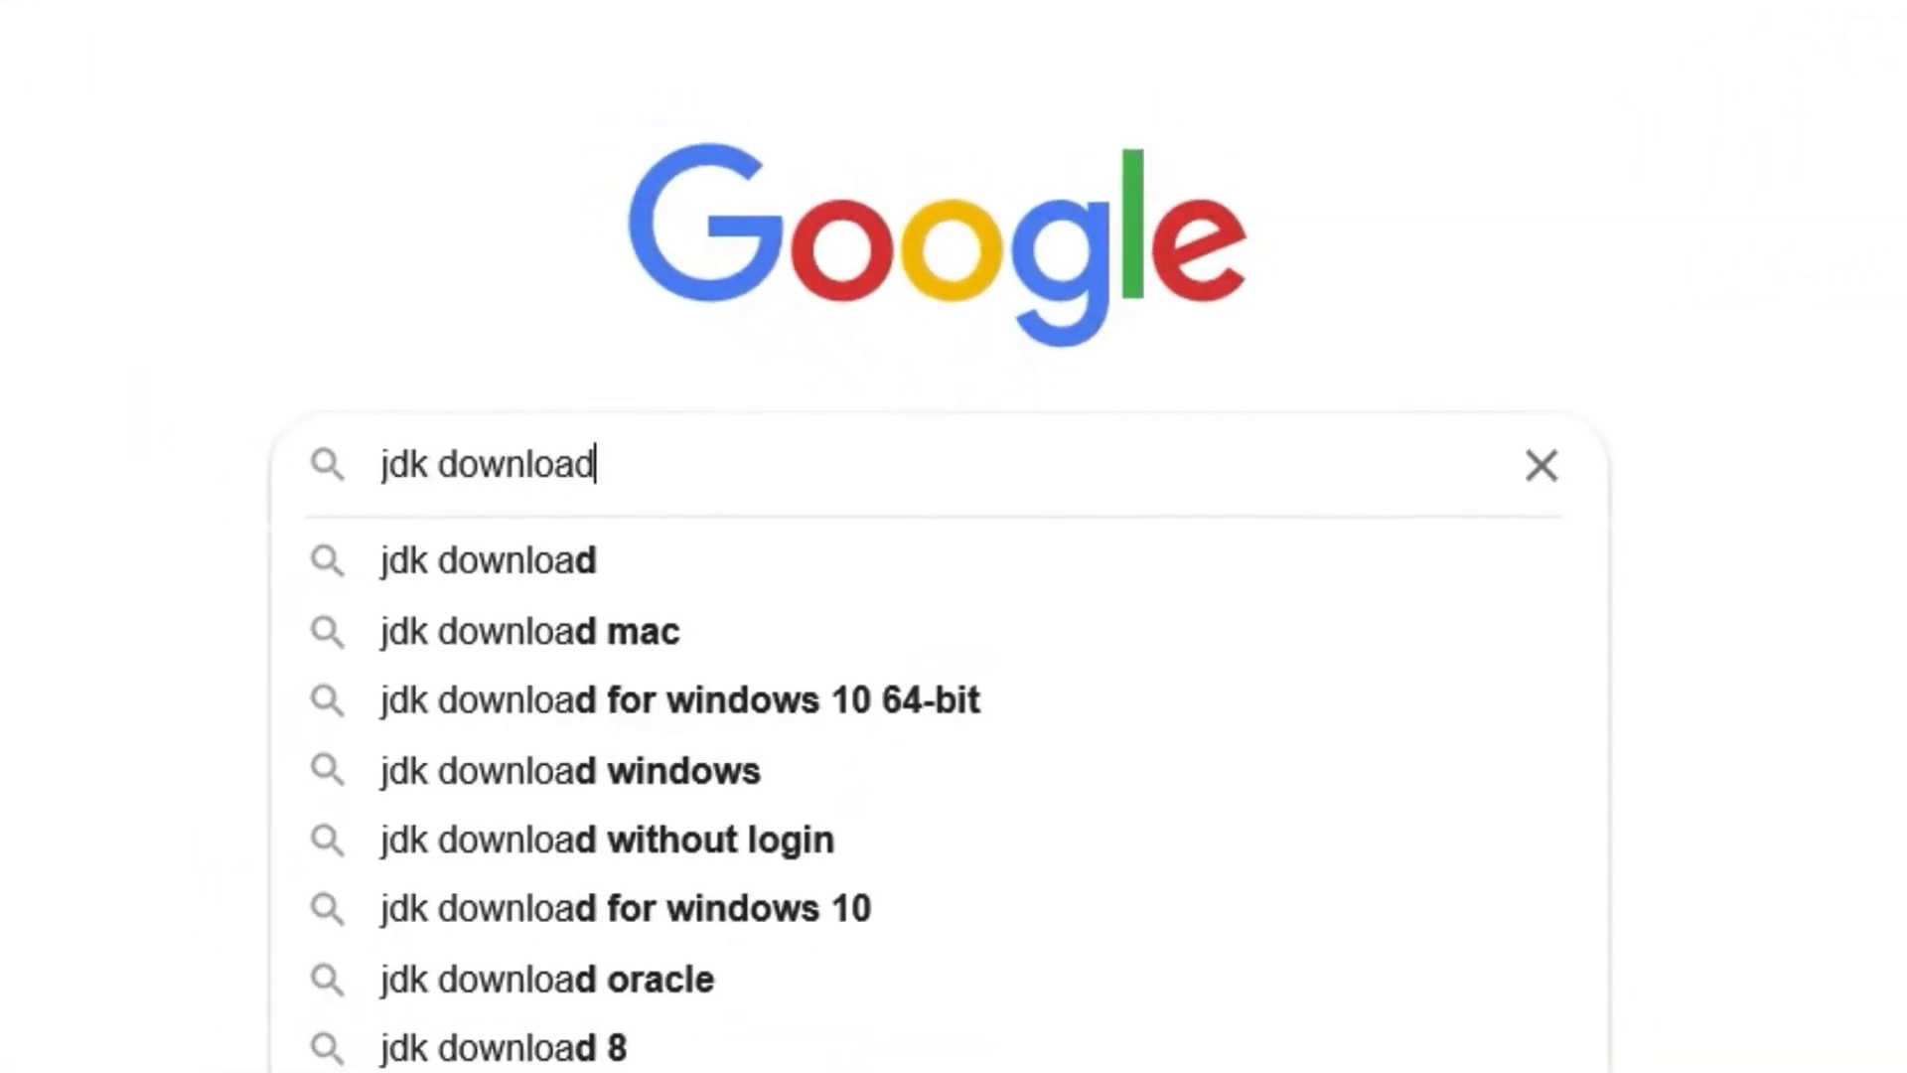
pyautogui.press('Return')
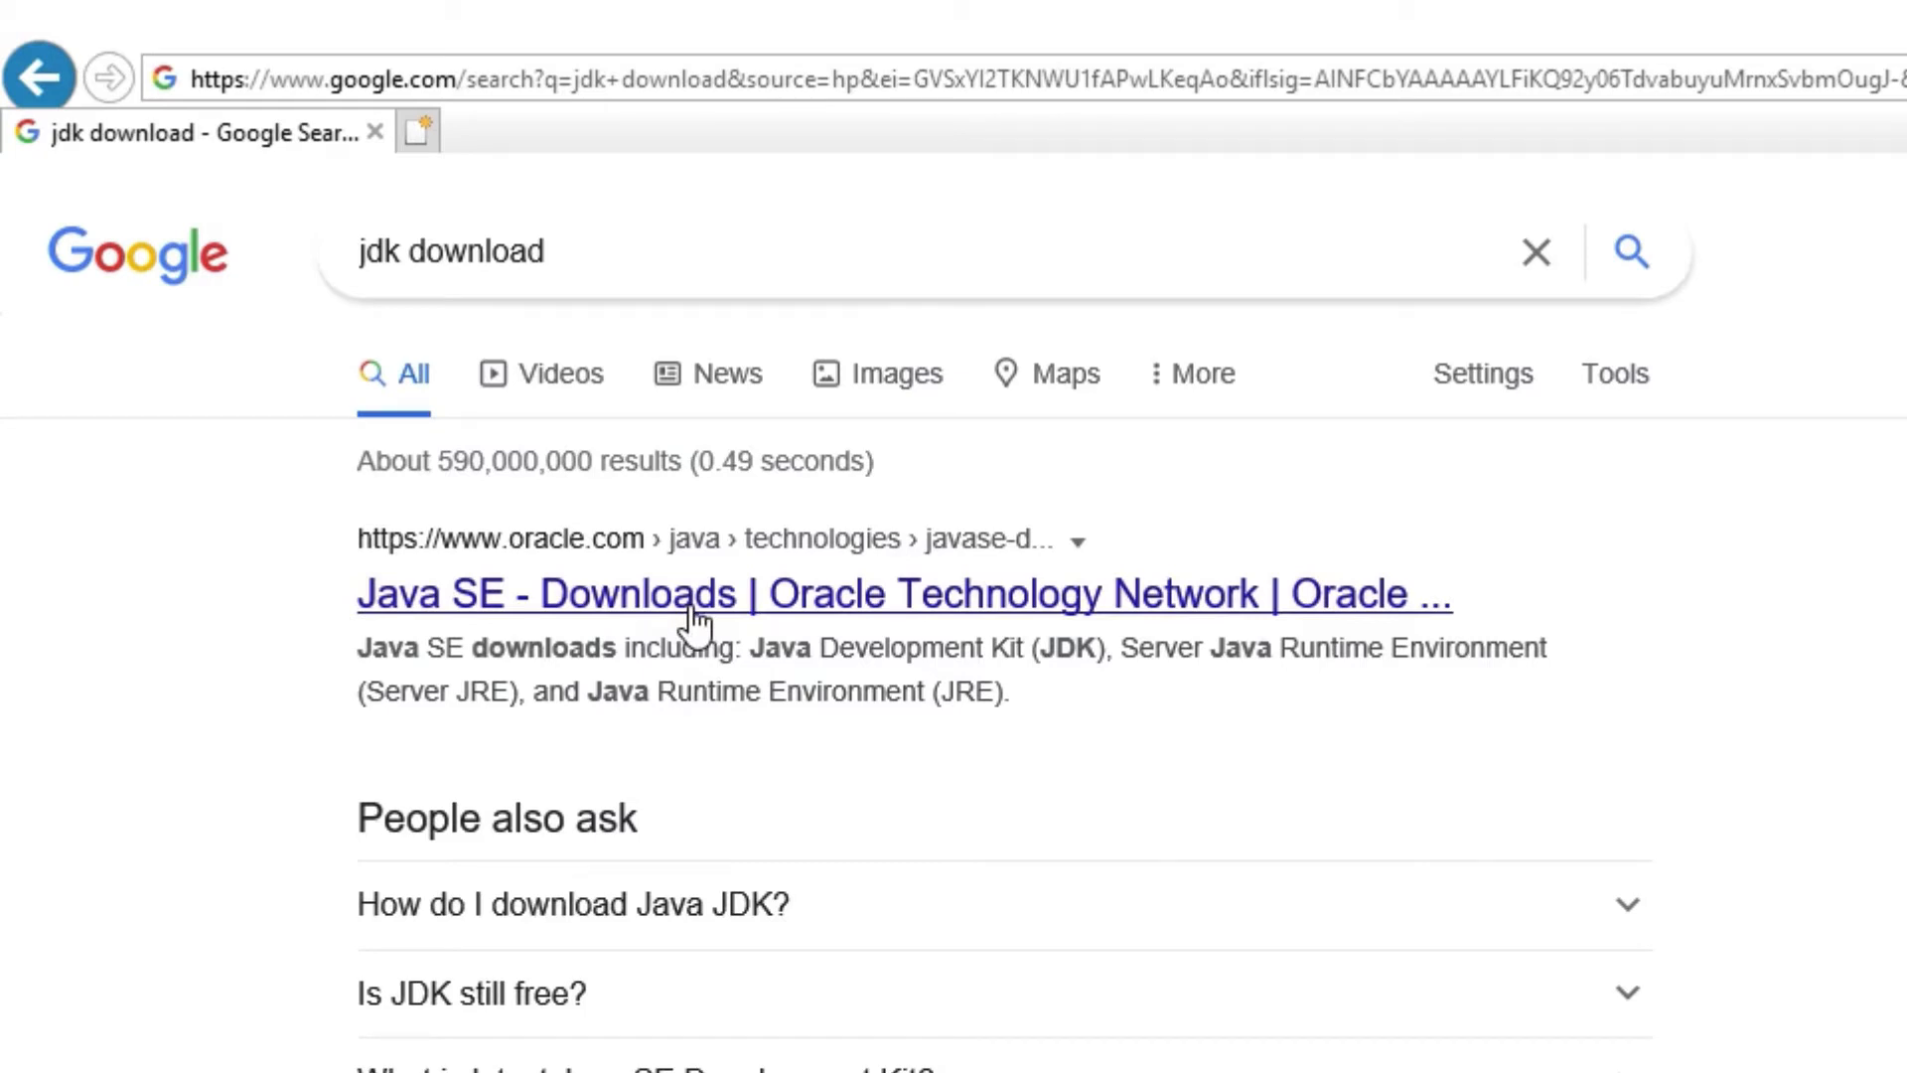
# - Open Oracle's Java SE Downloads page, accept all cookies, and go to the JDK download for Java SE 8
pyautogui.click(696, 624)
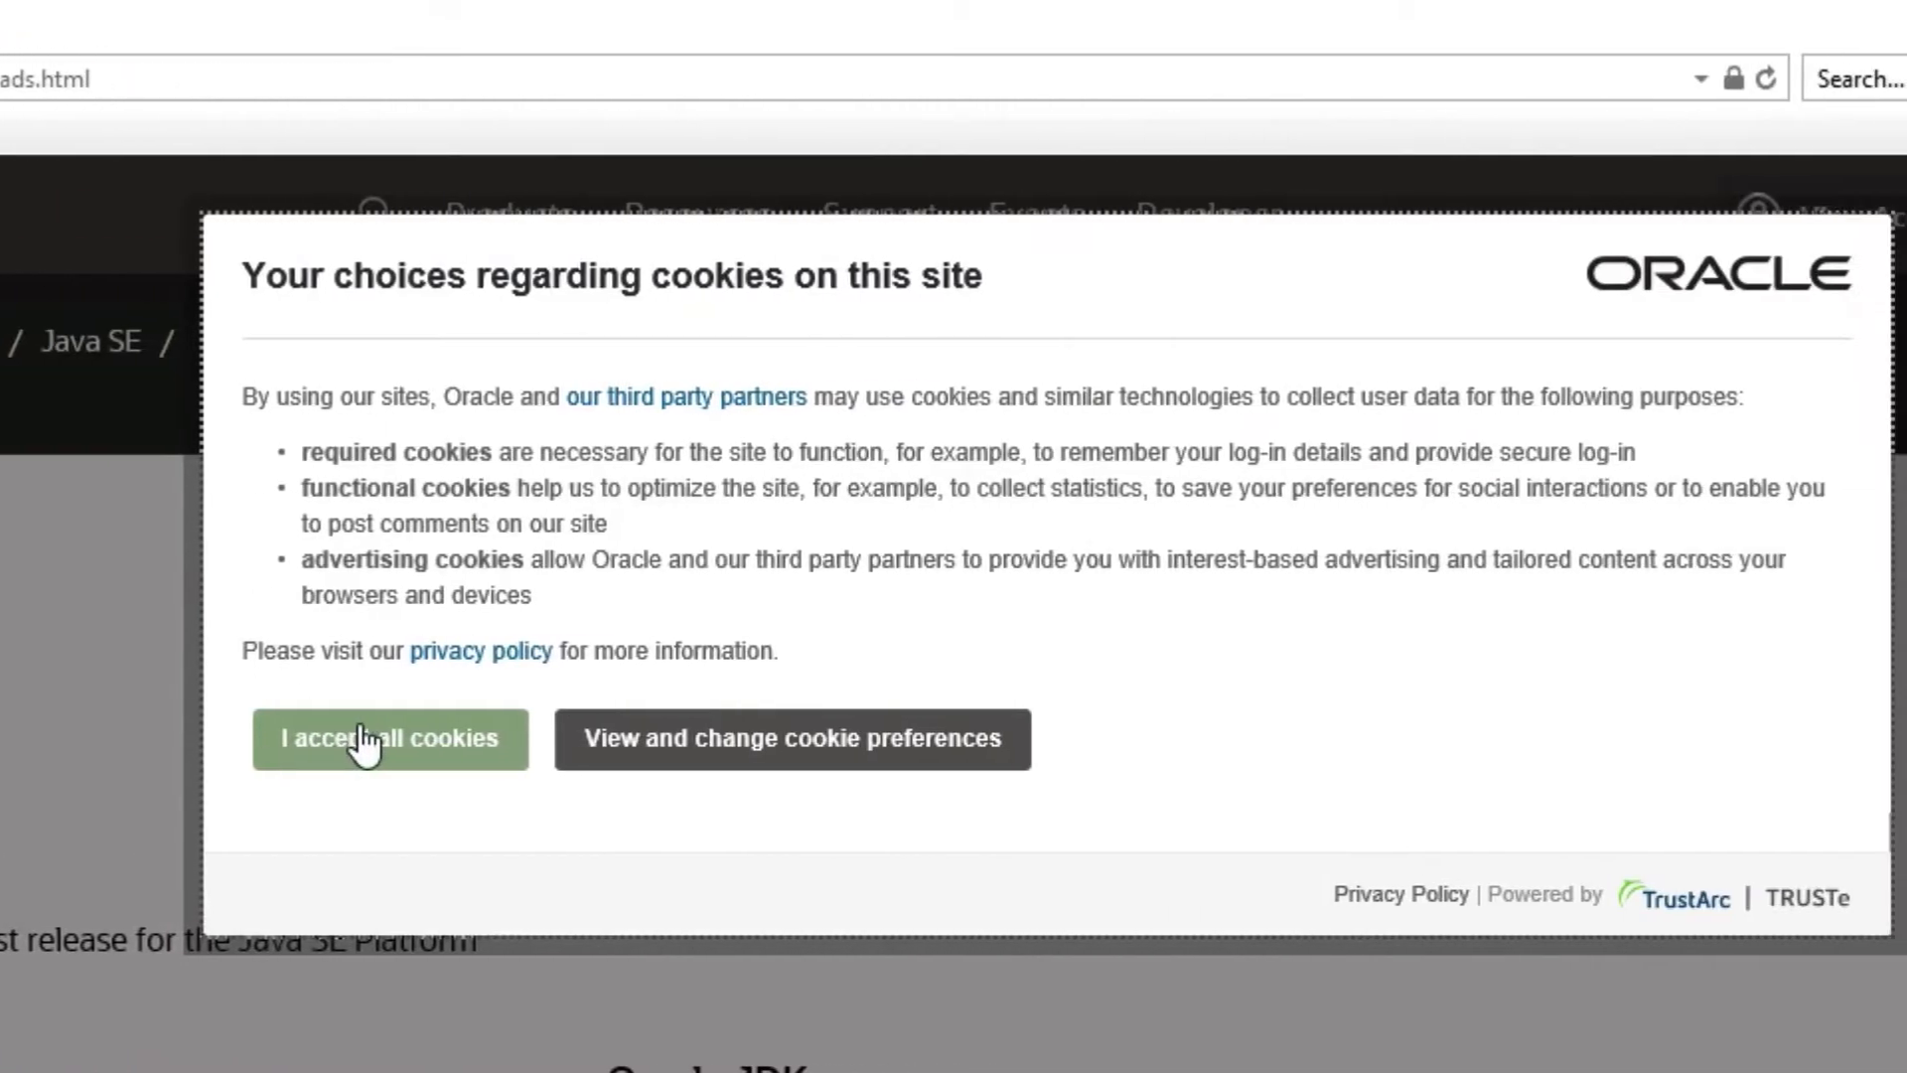
pyautogui.click(367, 743)
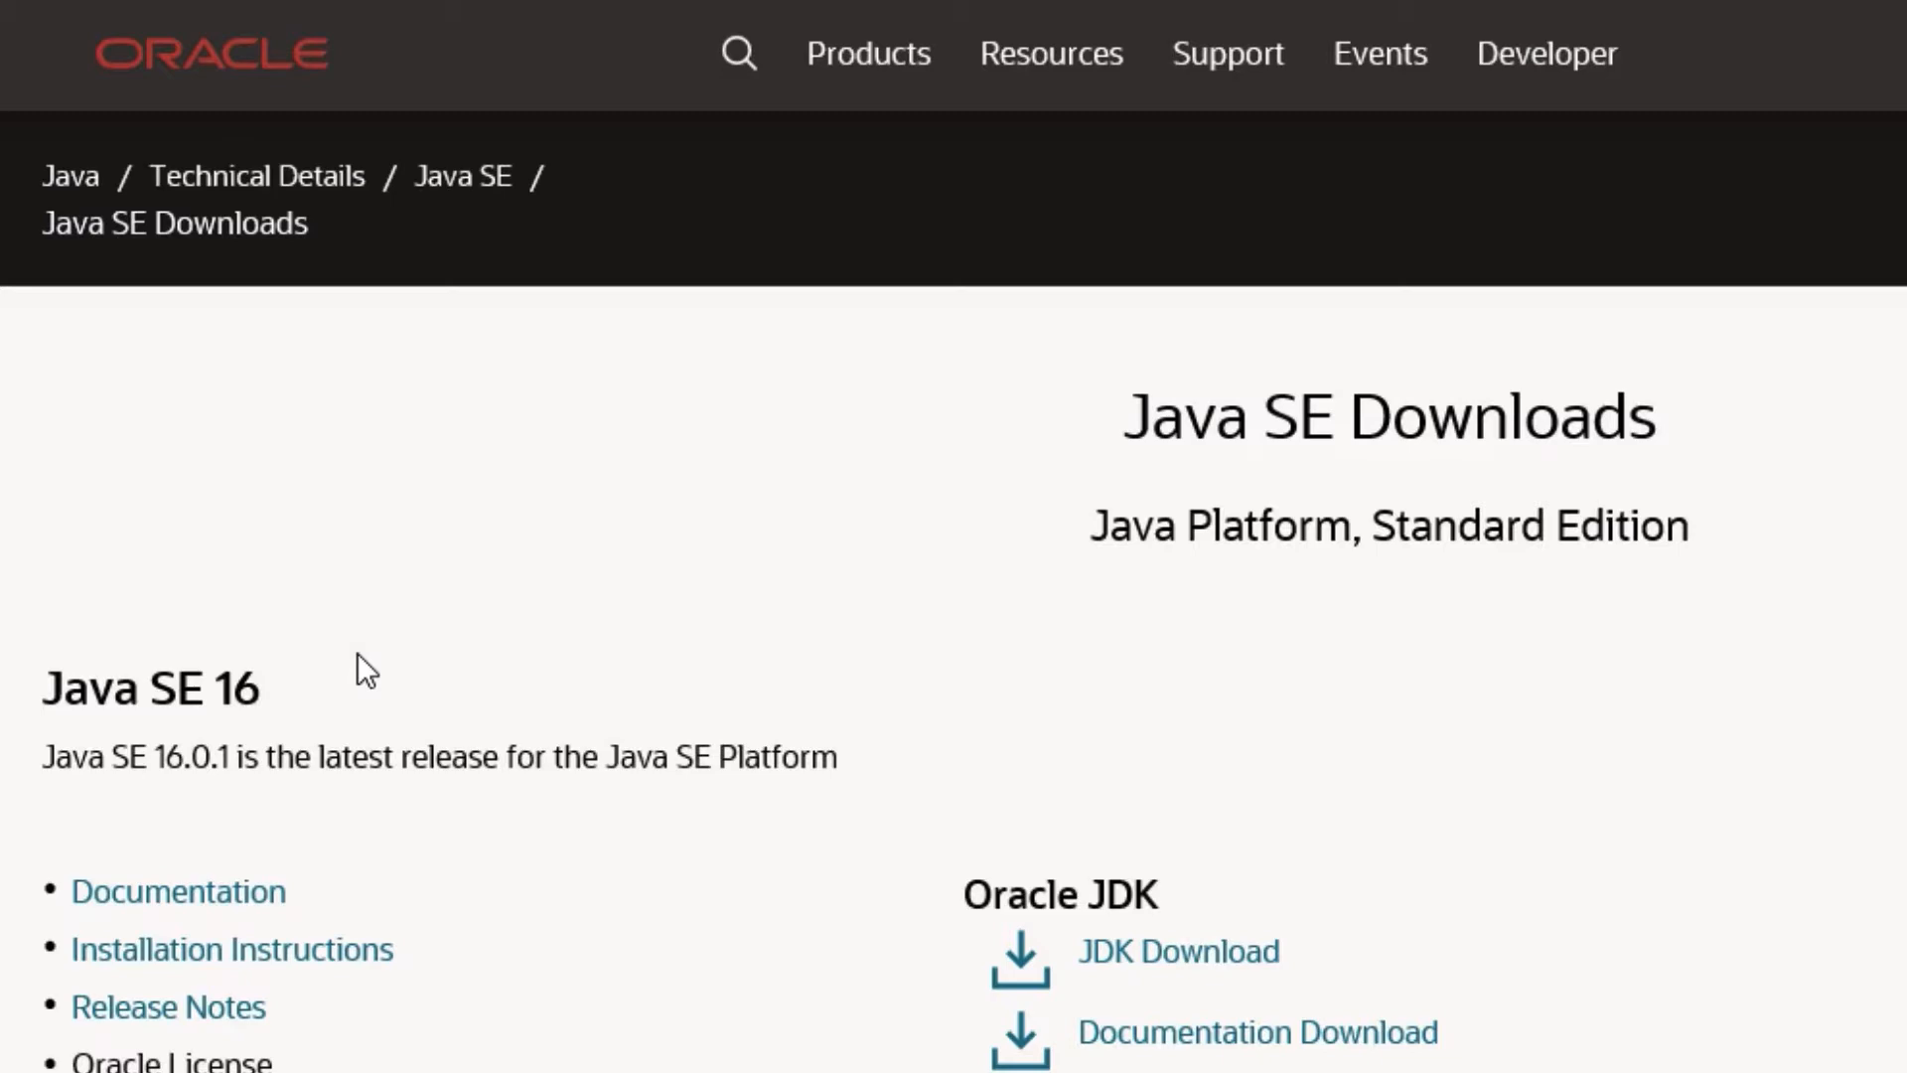
pyautogui.scroll(-15, 365, 670)
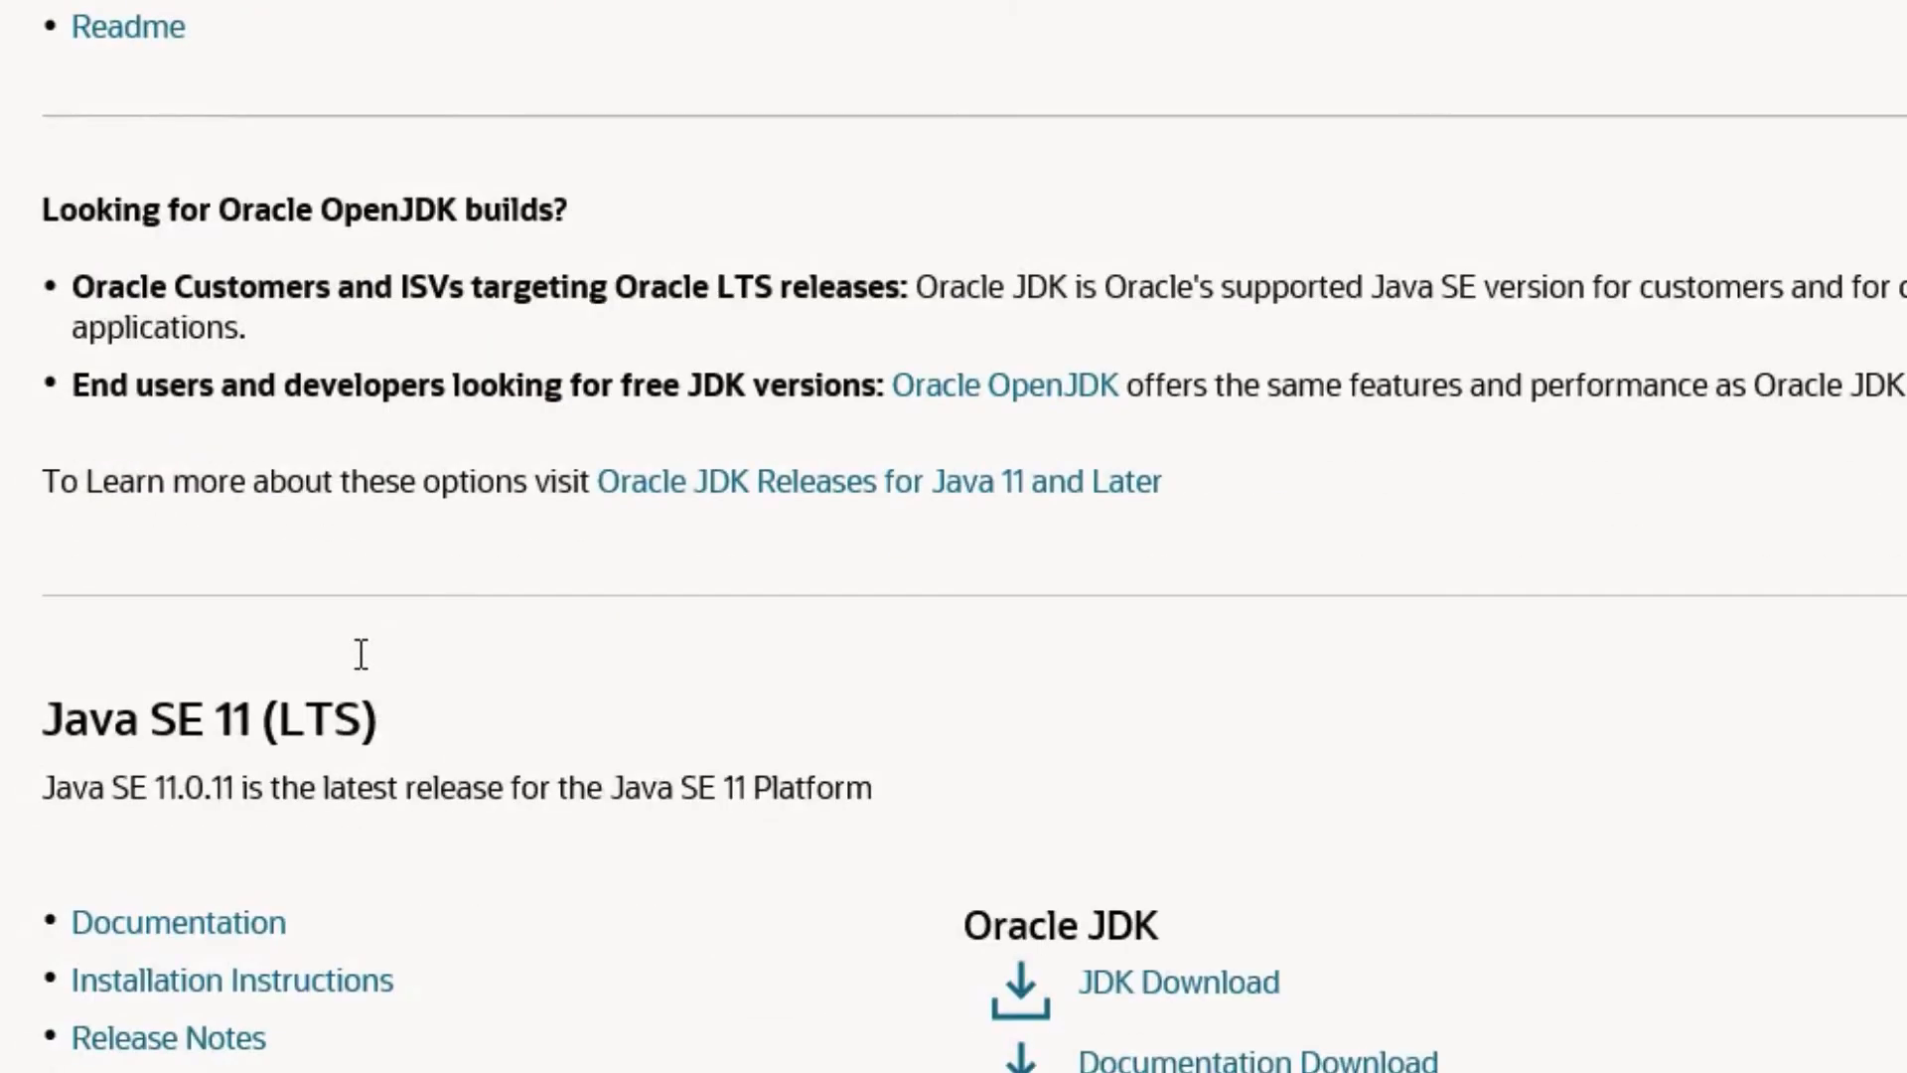
pyautogui.scroll(-9, 362, 670)
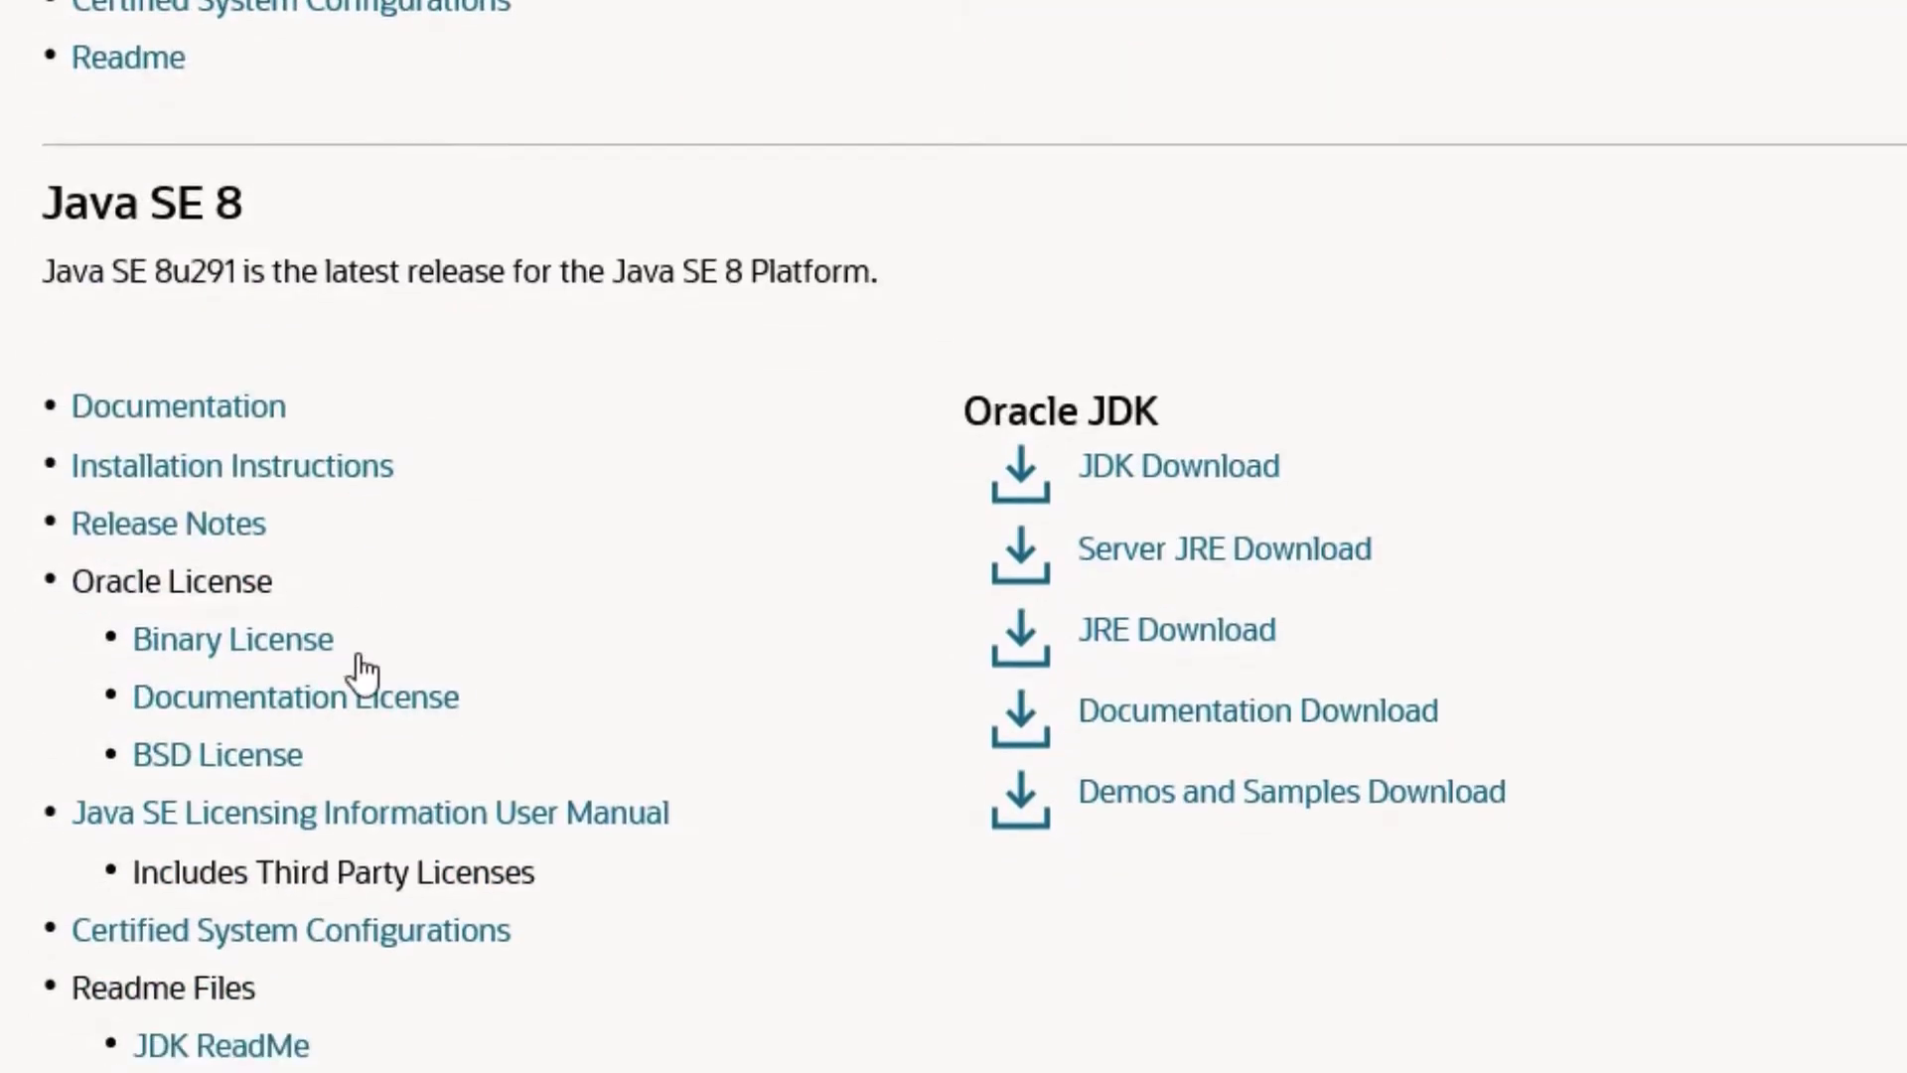
pyautogui.scroll(1, 357, 655)
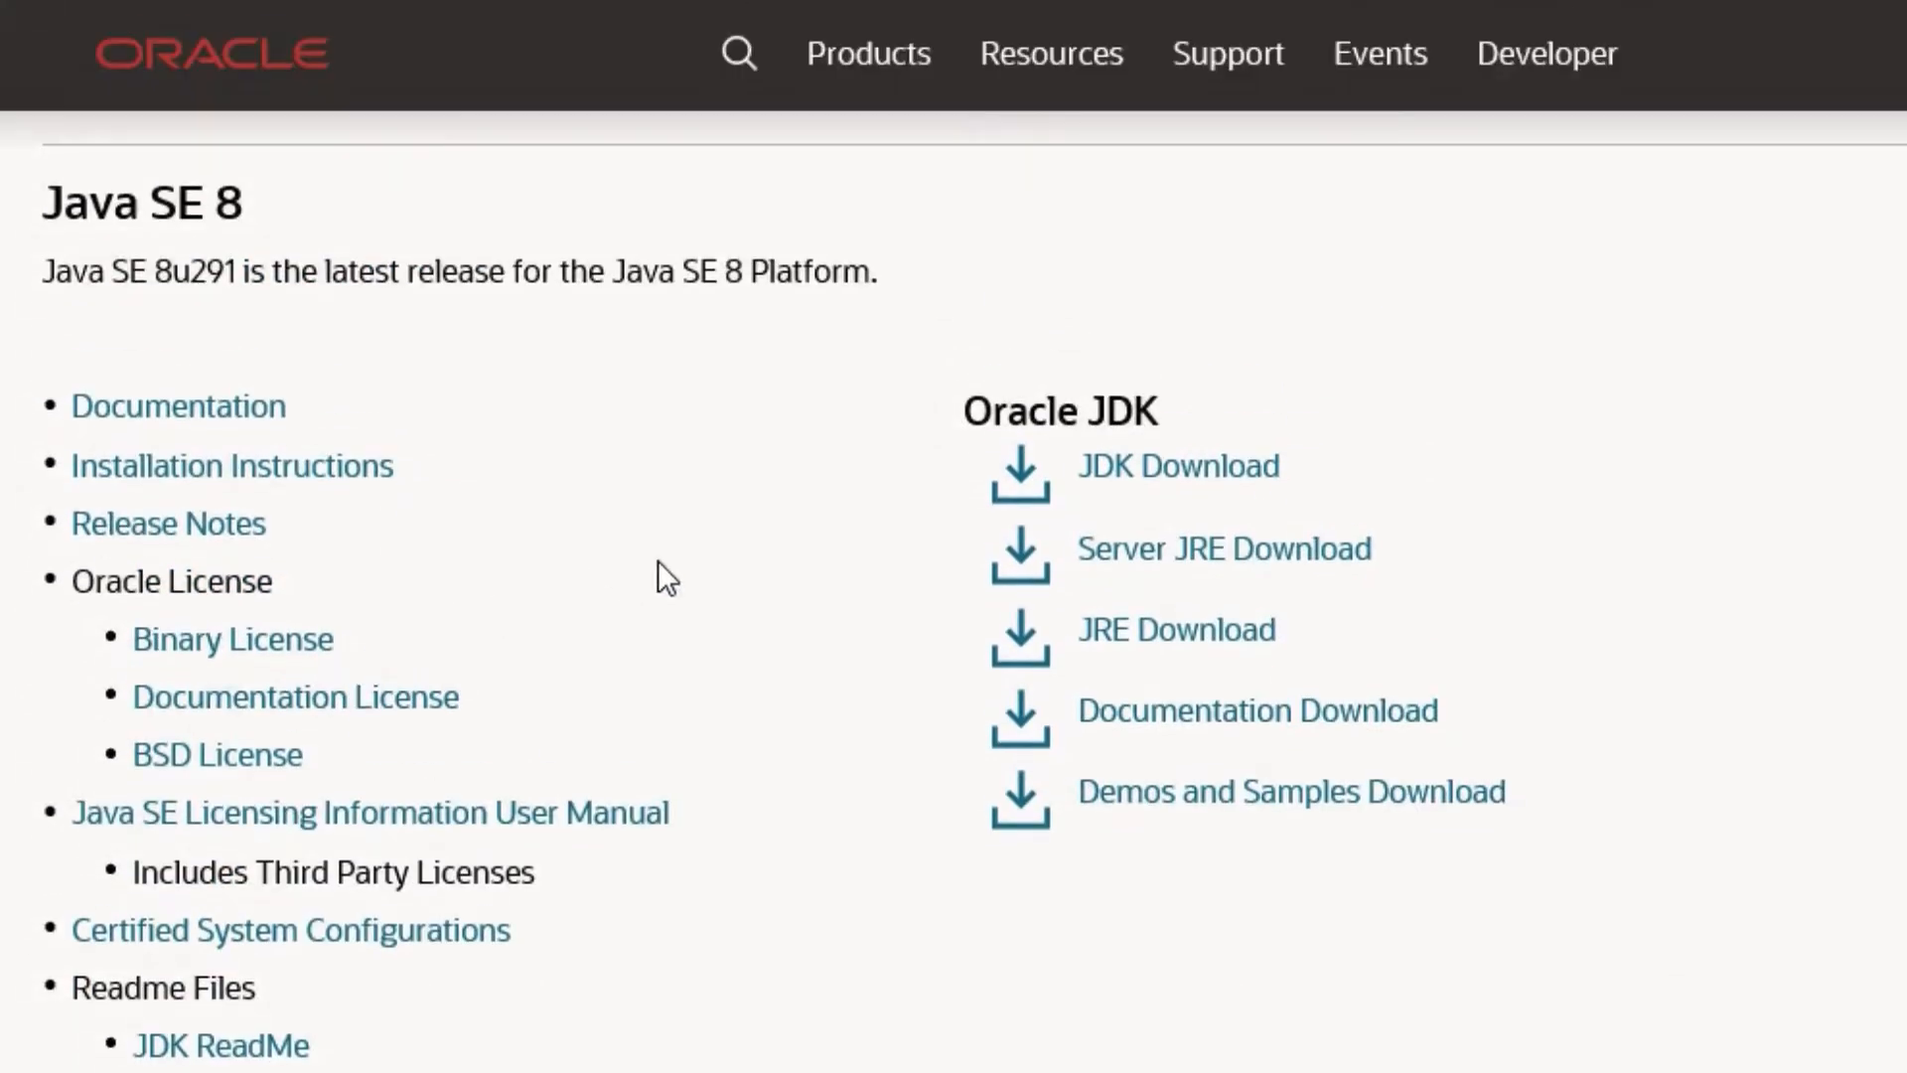
pyautogui.click(1166, 475)
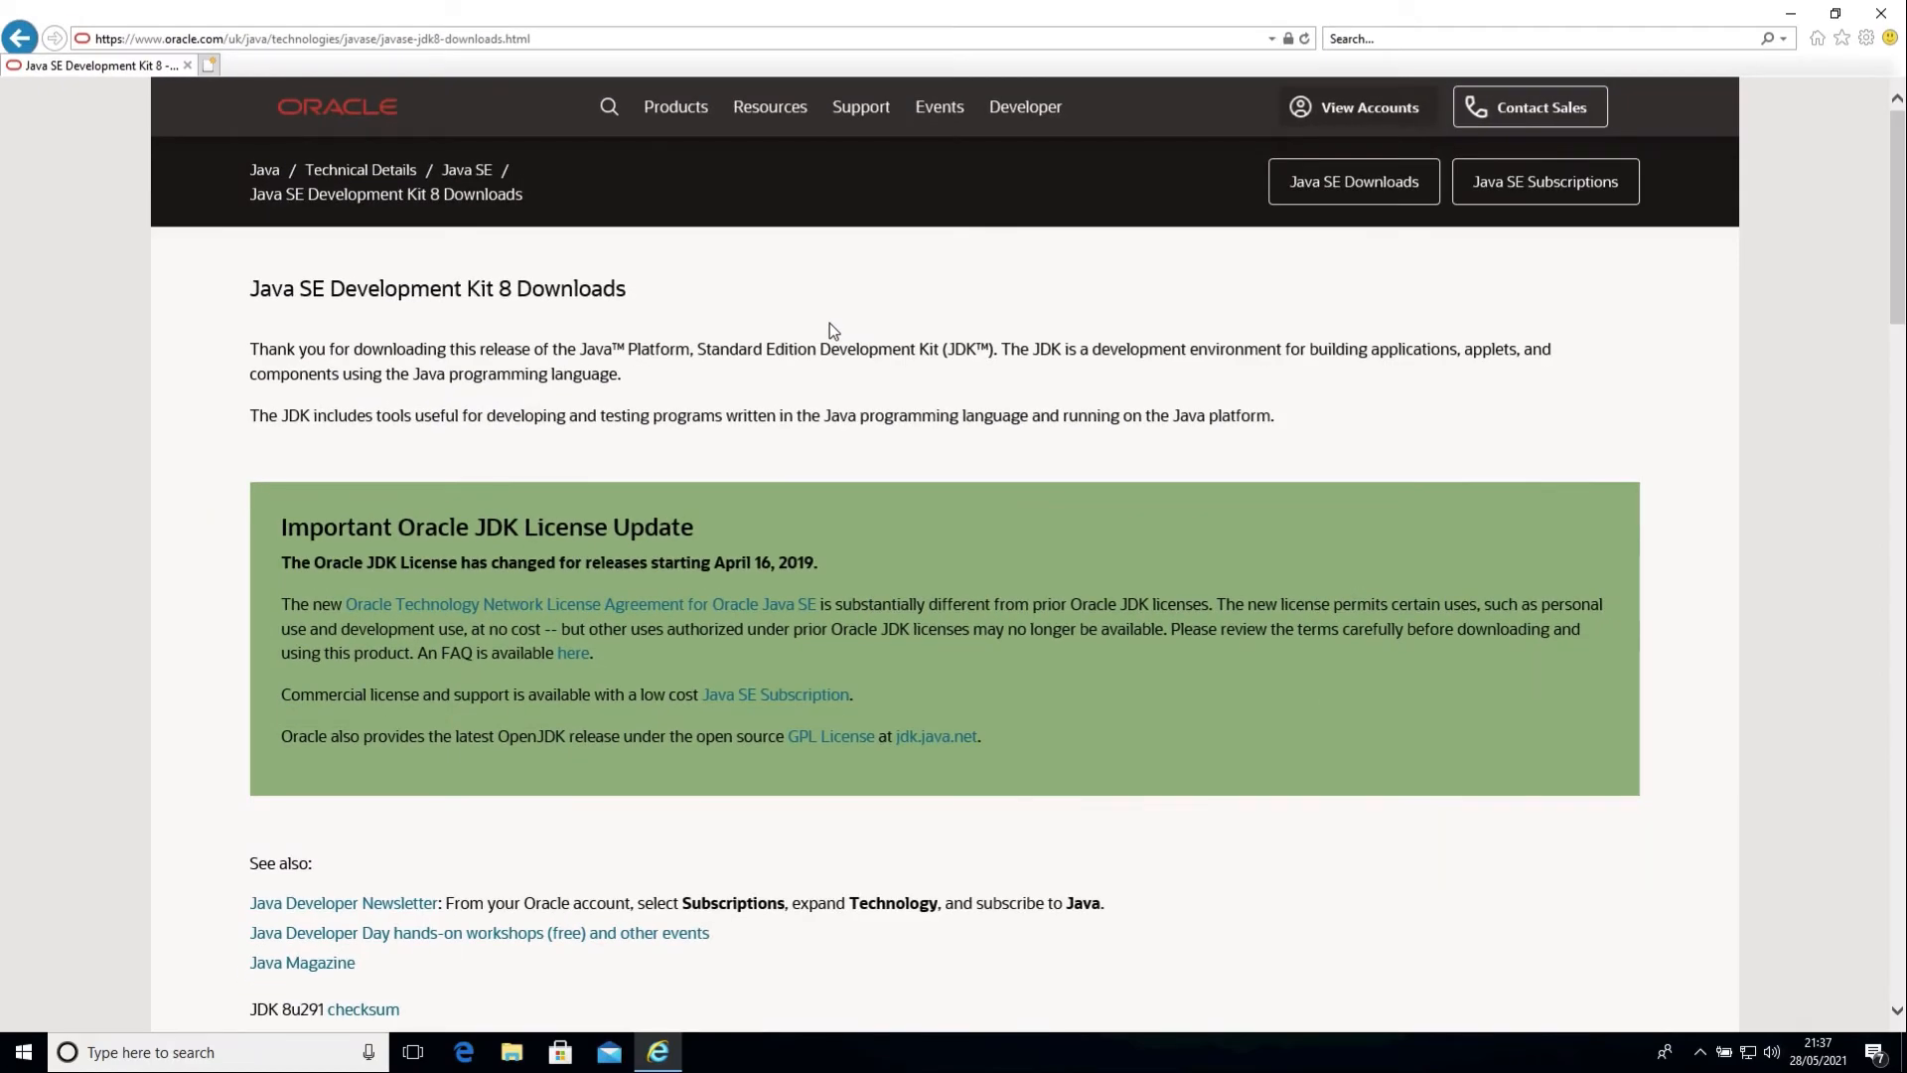
# - Request the Windows x64 installer jdk-8u291-windows-x64.exe and accept the Oracle Technology Network License Agreement
pyautogui.scroll(-1, 830, 324)
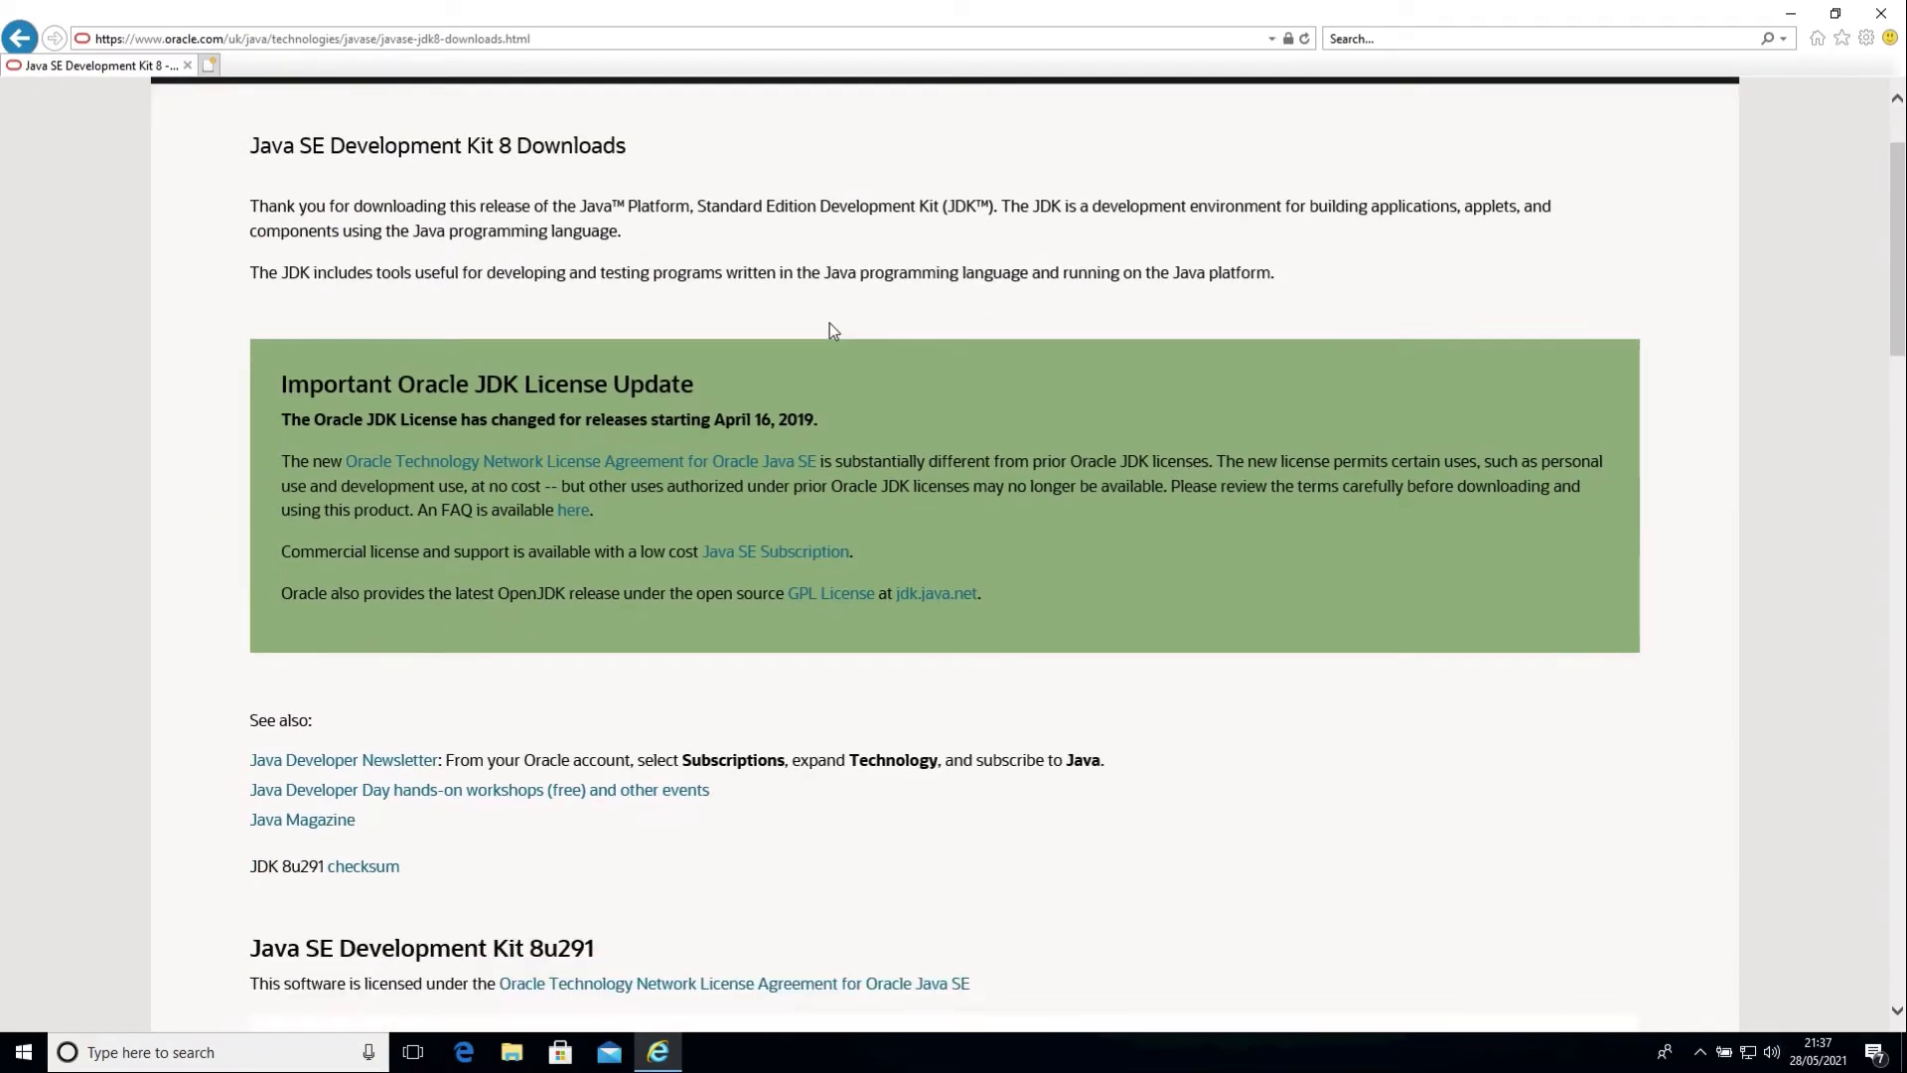
pyautogui.scroll(-5, 830, 324)
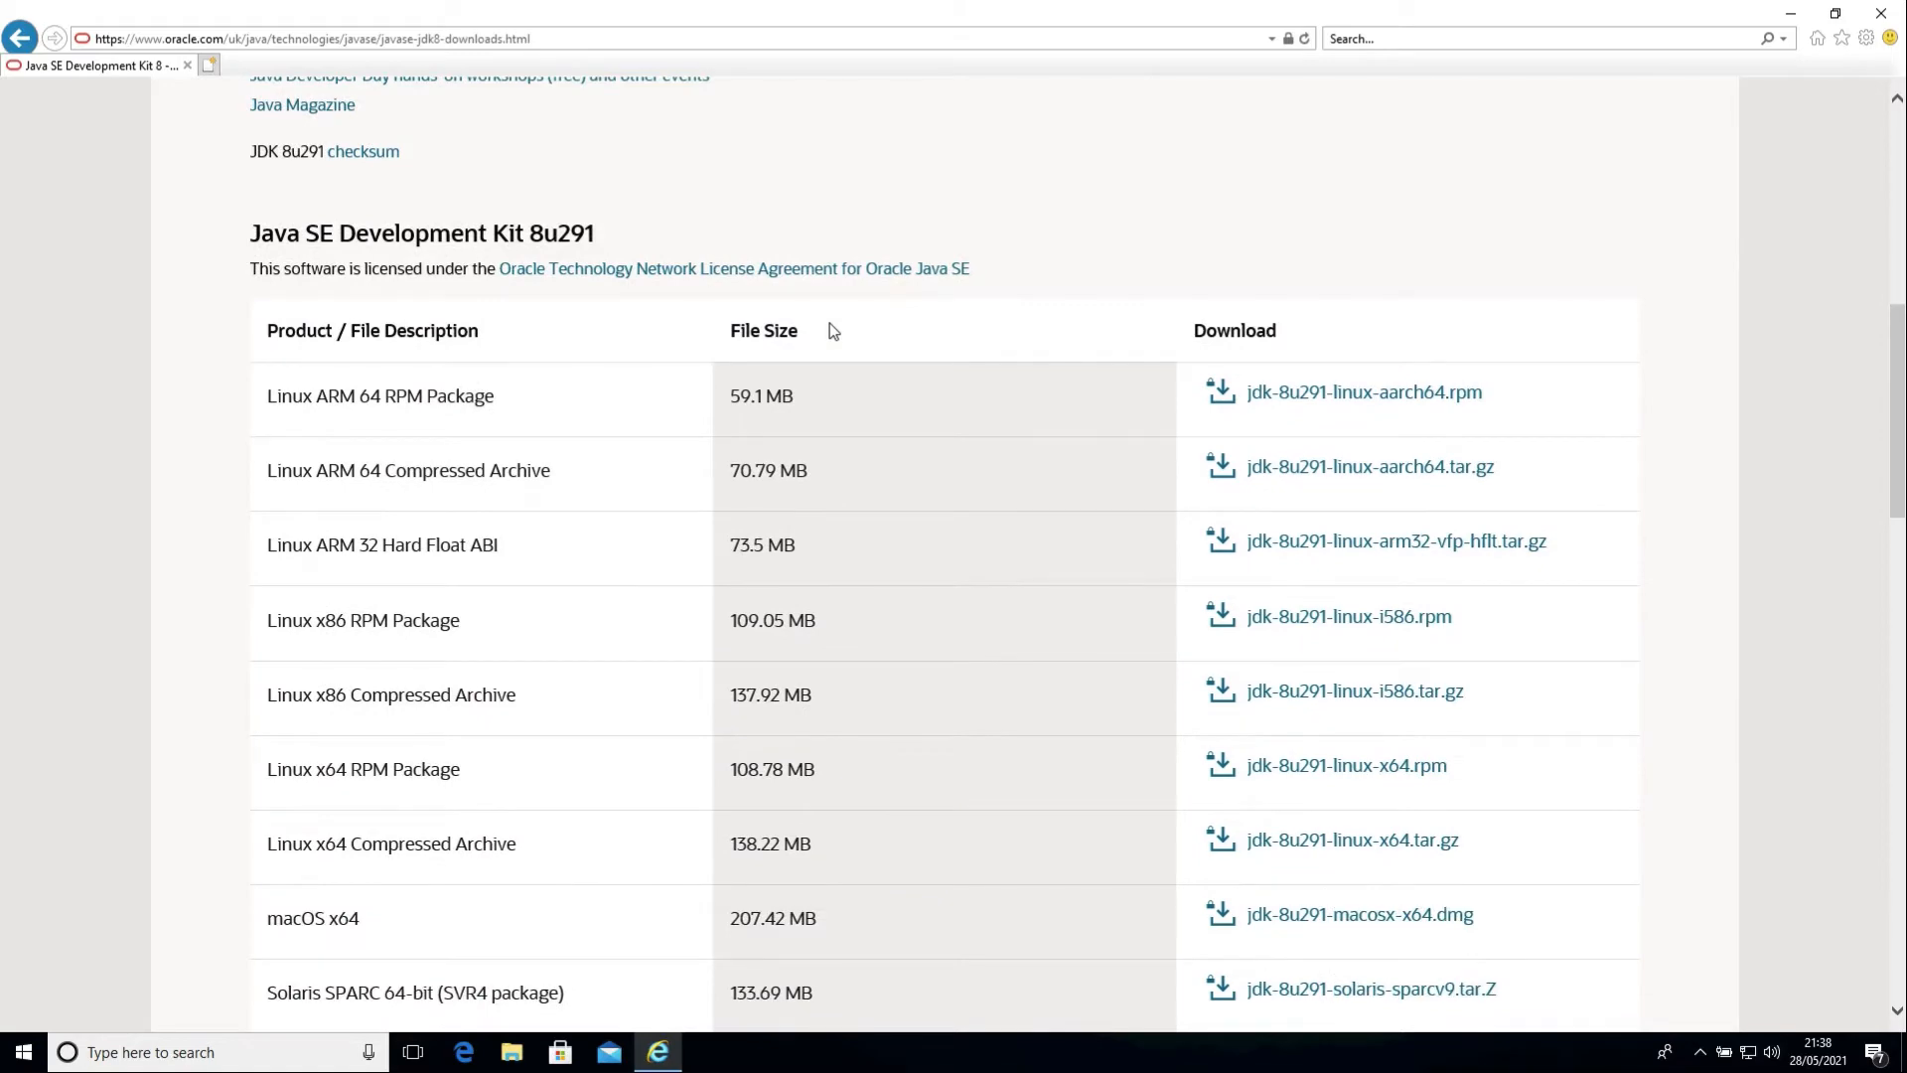
pyautogui.scroll(-1, 830, 324)
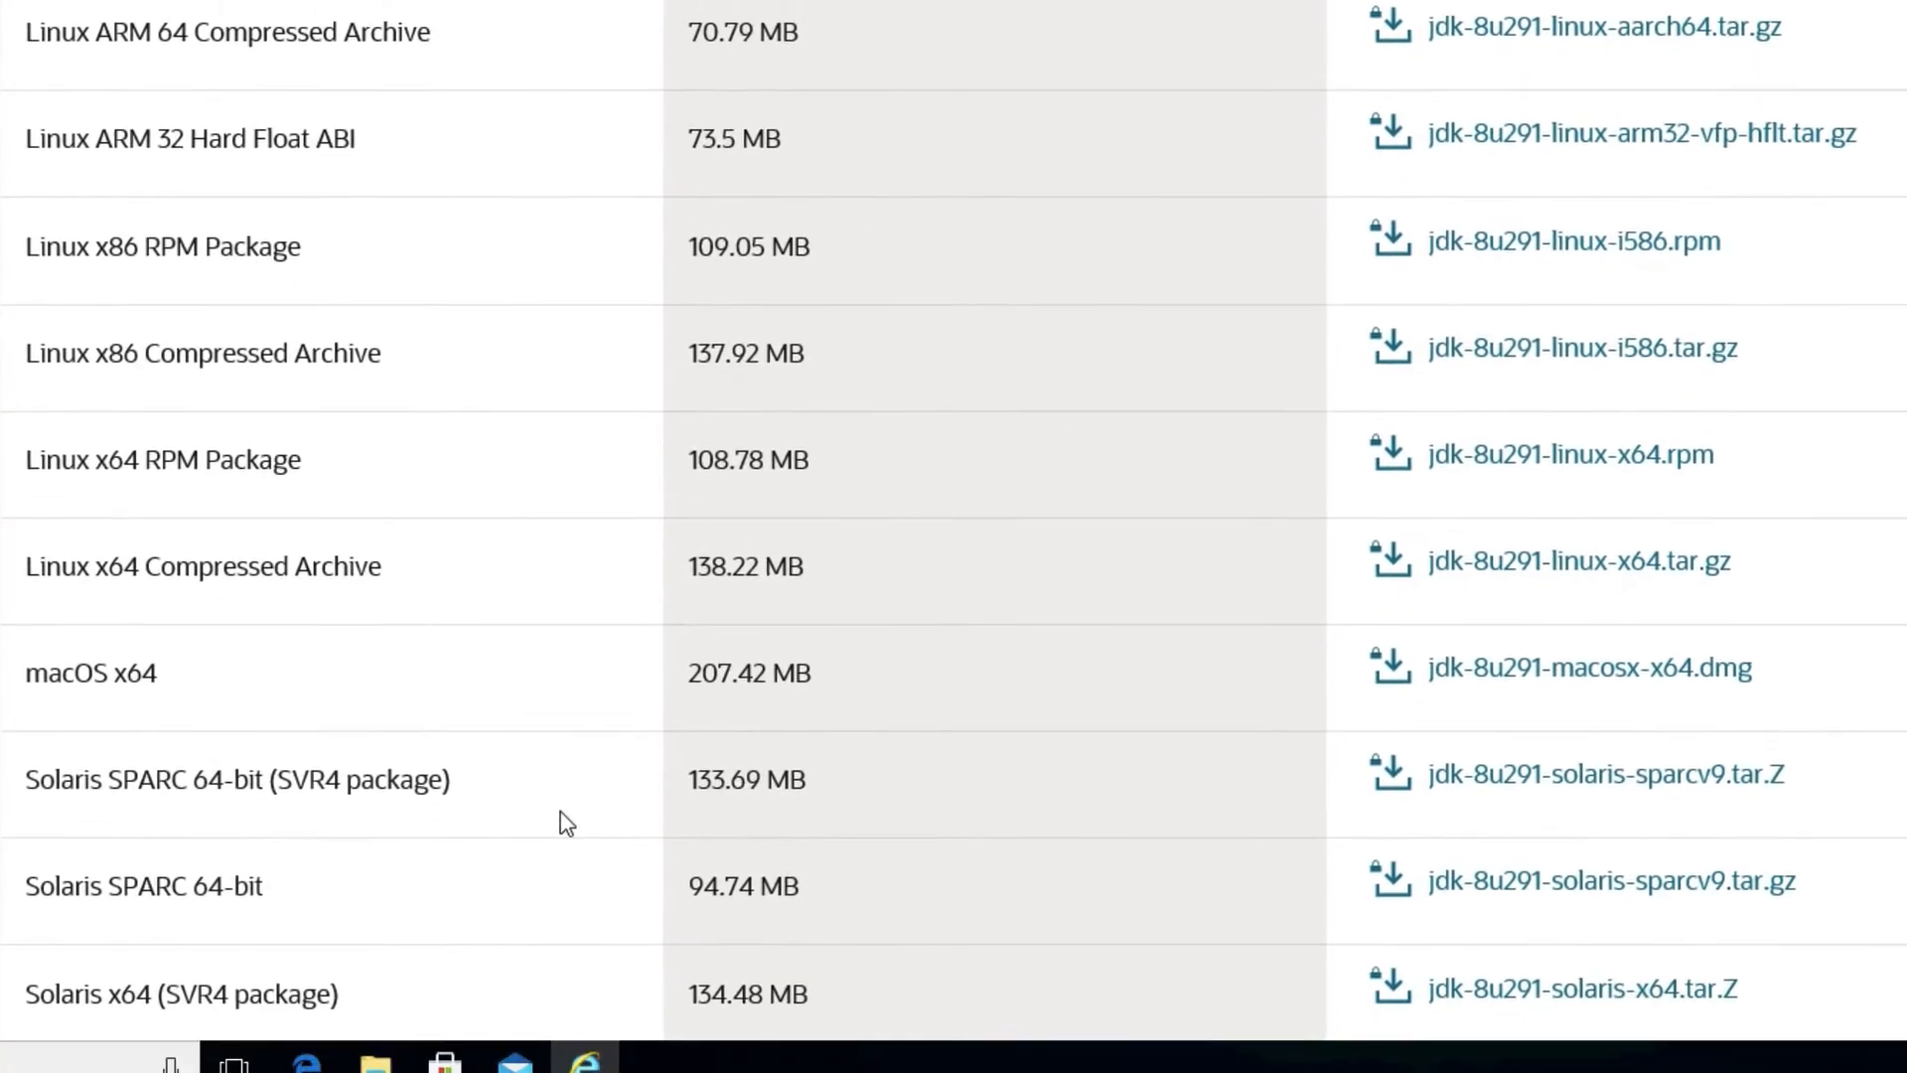
pyautogui.scroll(-4, 562, 799)
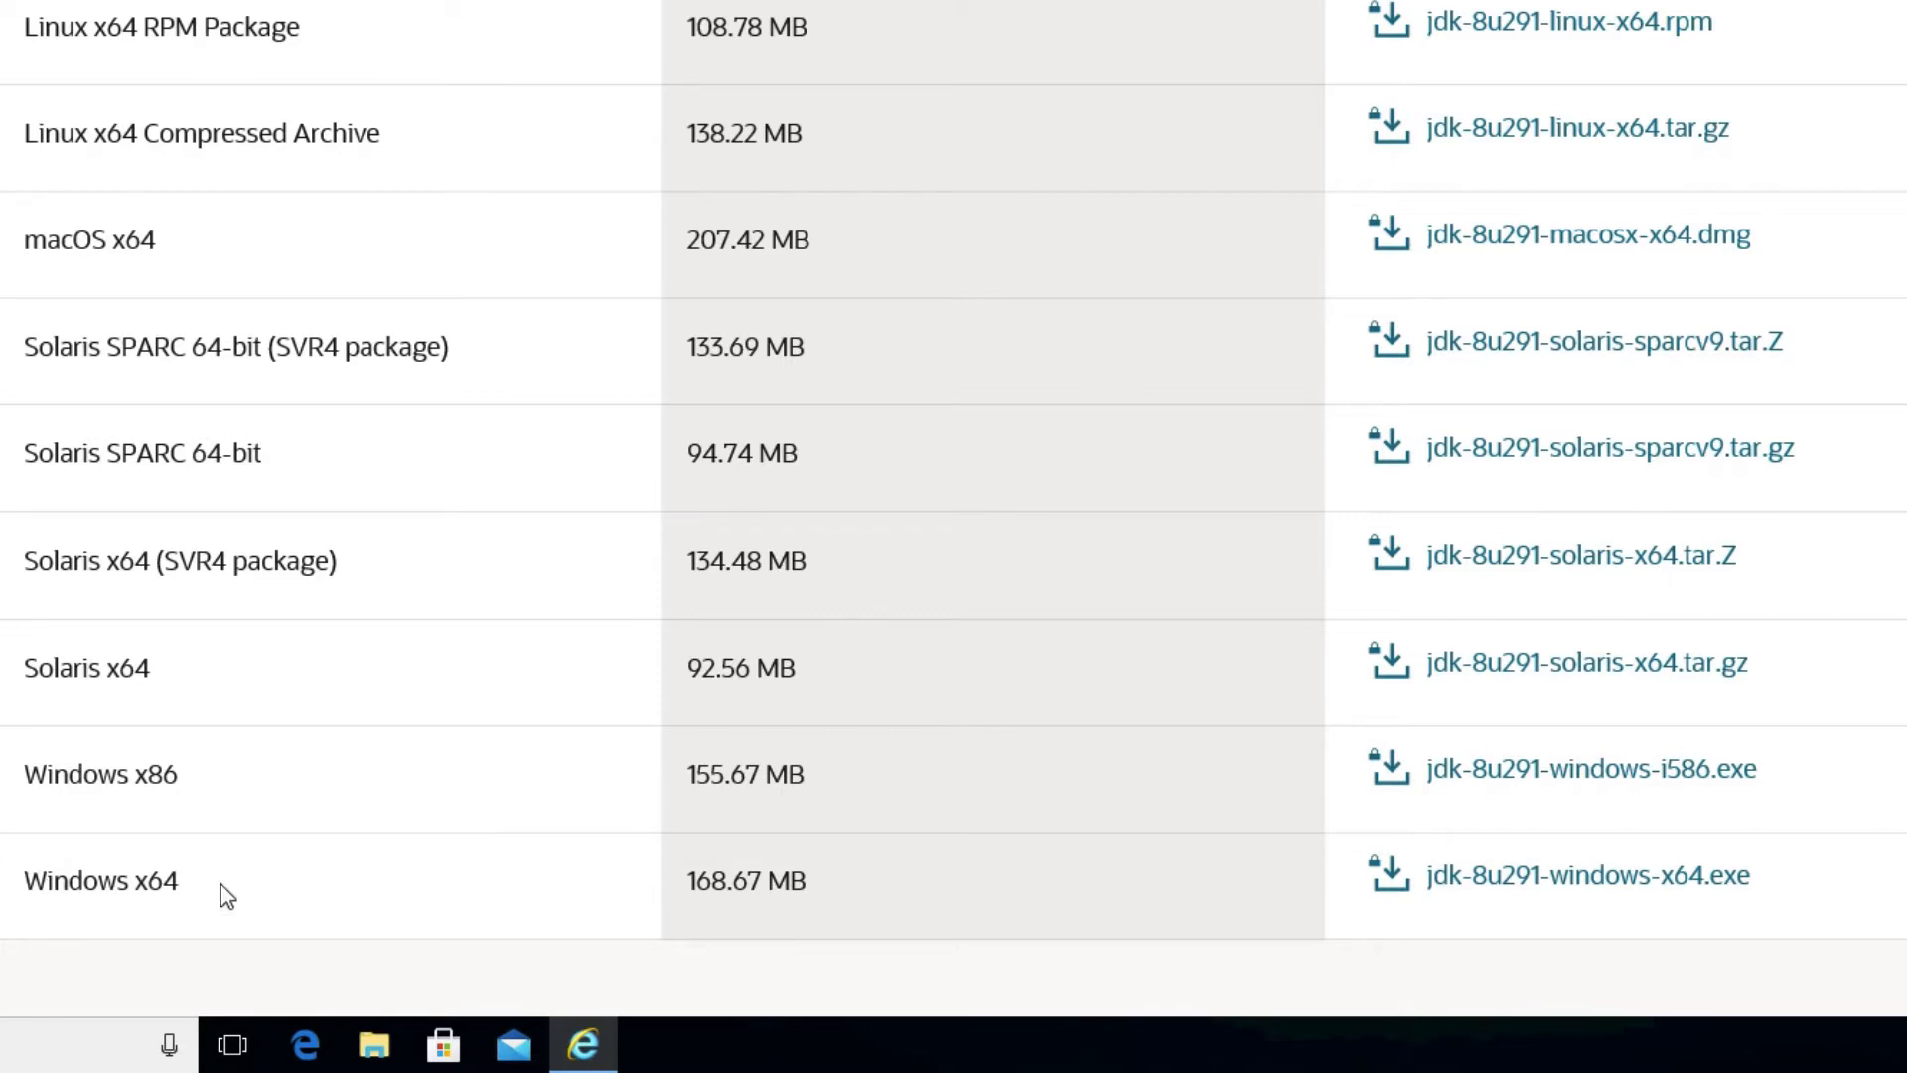
pyautogui.click(1562, 889)
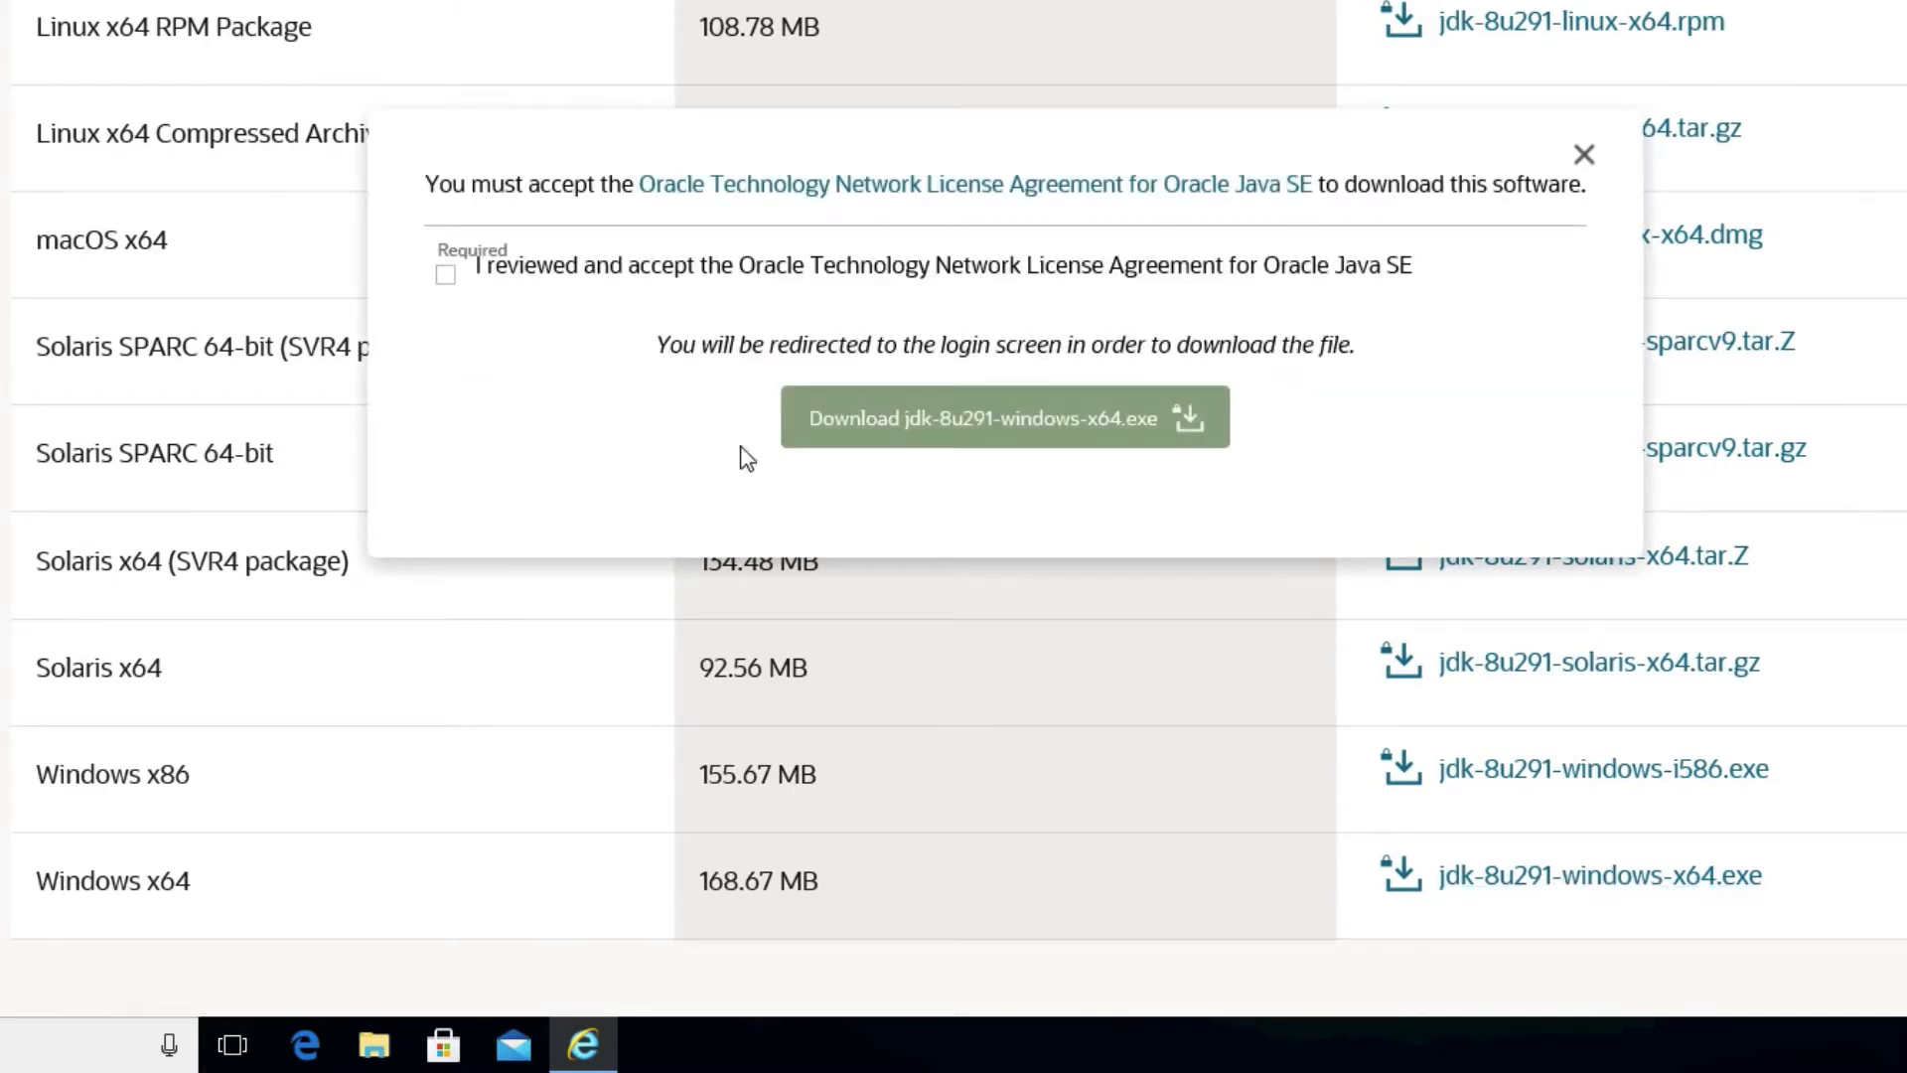
pyautogui.click(445, 278)
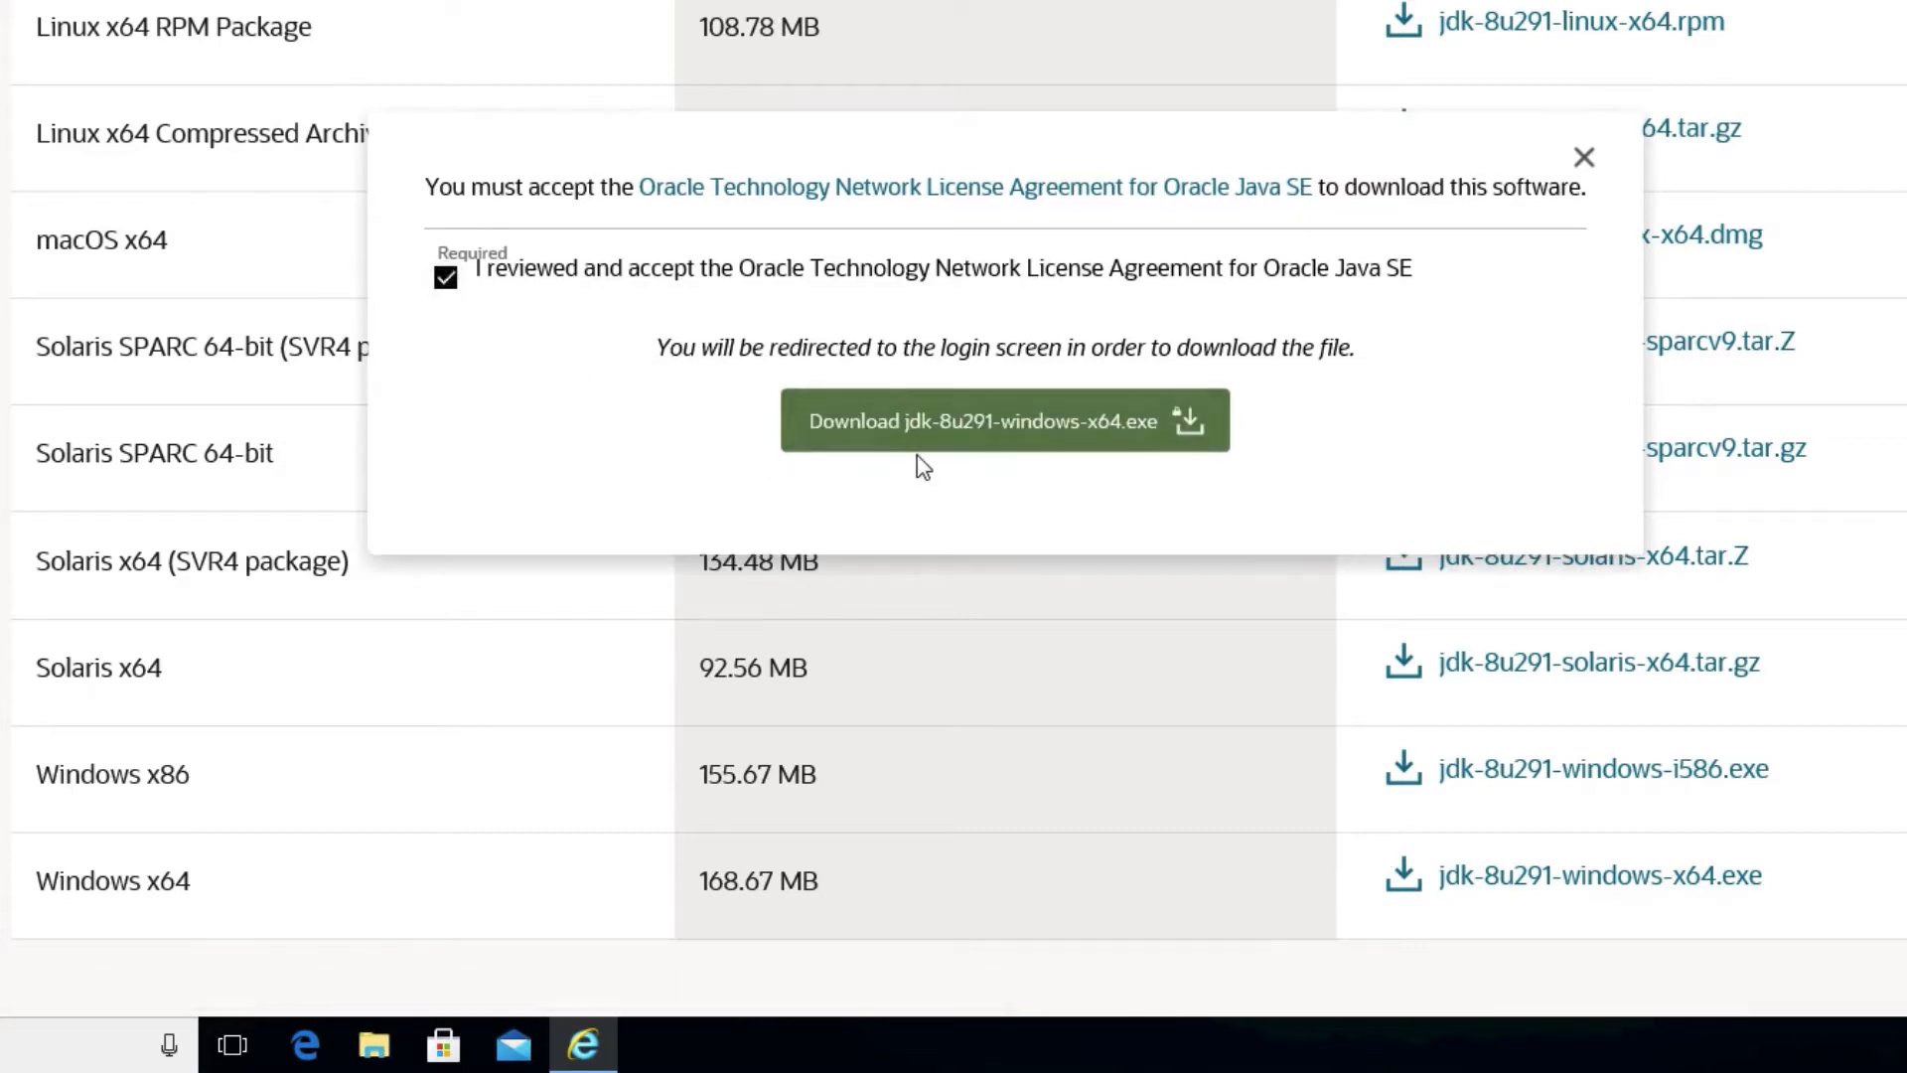
pyautogui.click(996, 456)
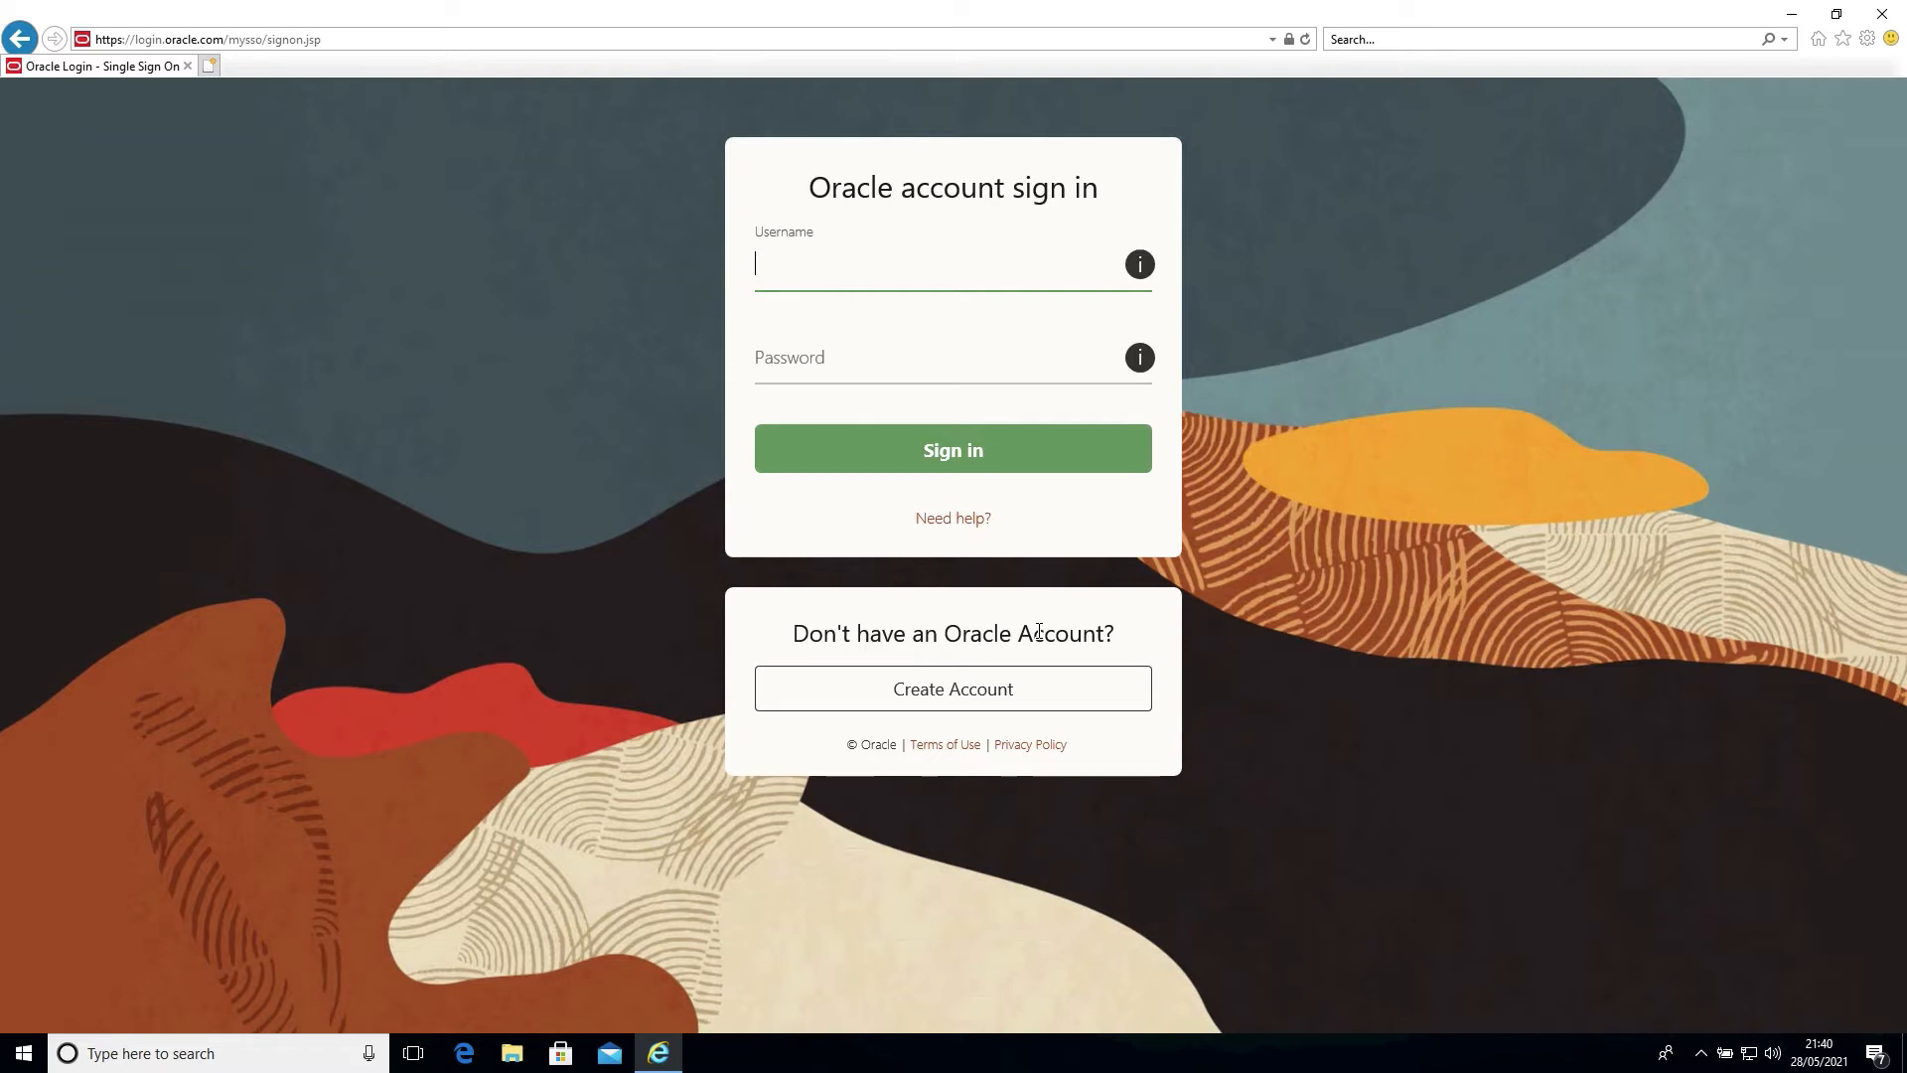
# - Sign in to the Oracle account with the username and account password
pyautogui.write('•••••••••')
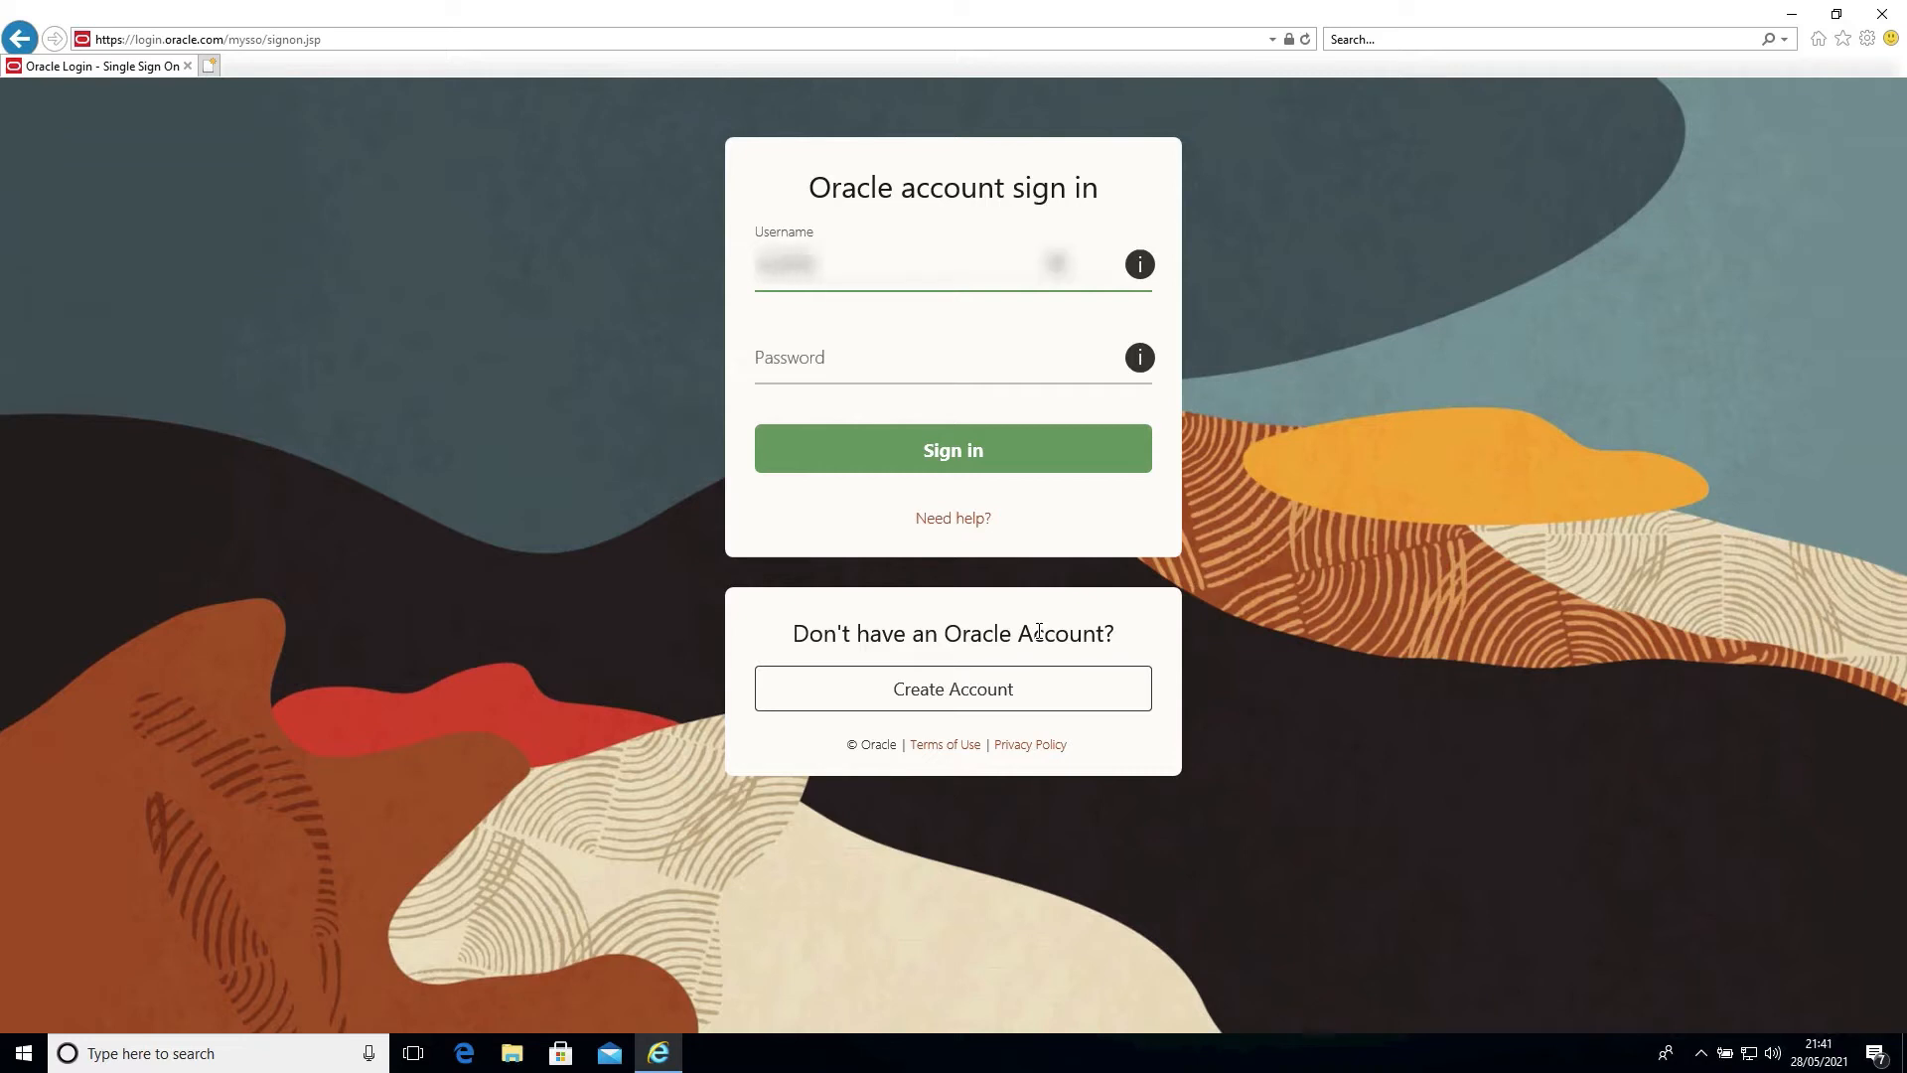
pyautogui.write('•••••••••••••')
pyautogui.press('Tab')
pyautogui.write('••')
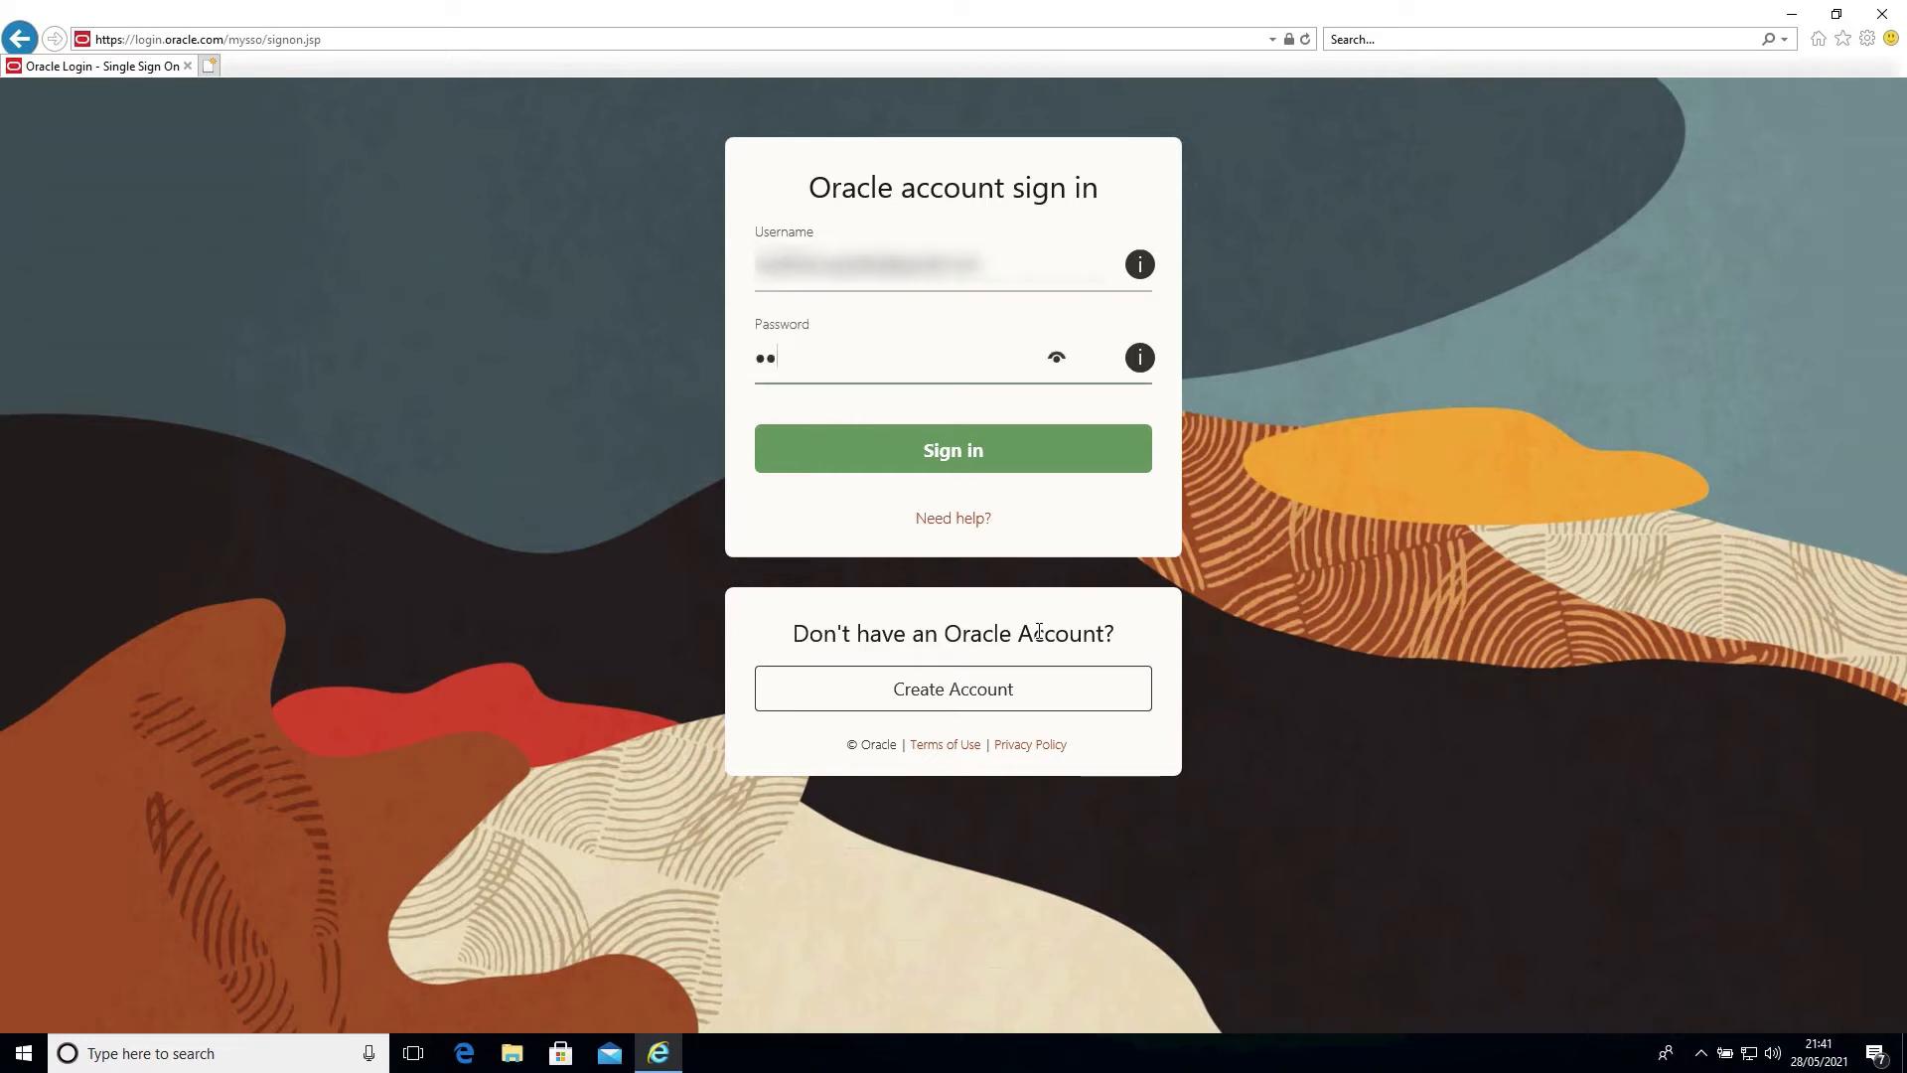
pyautogui.write('•••••••••')
pyautogui.click(1015, 459)
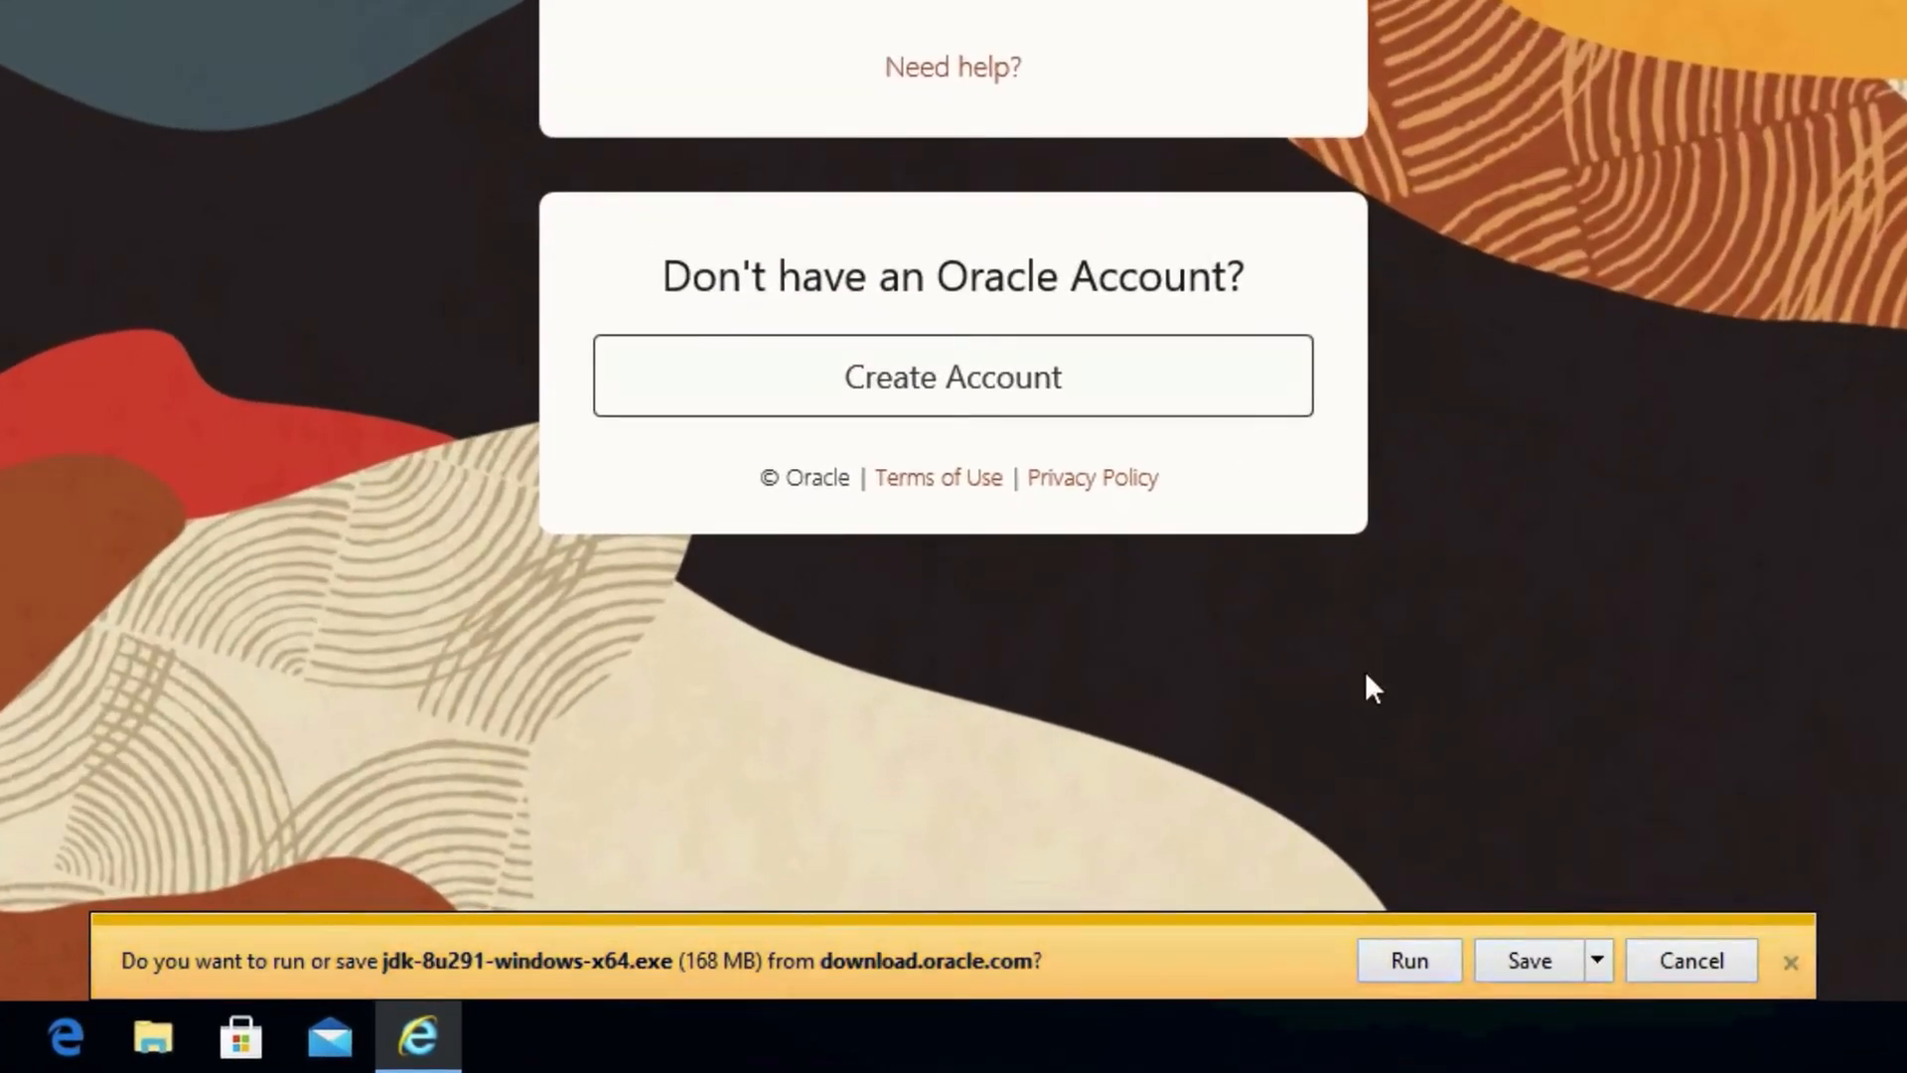
# - Save jdk-8u291-windows-x64.exe, run it from the downloads list, and allow it to make changes to the device
pyautogui.click(1523, 960)
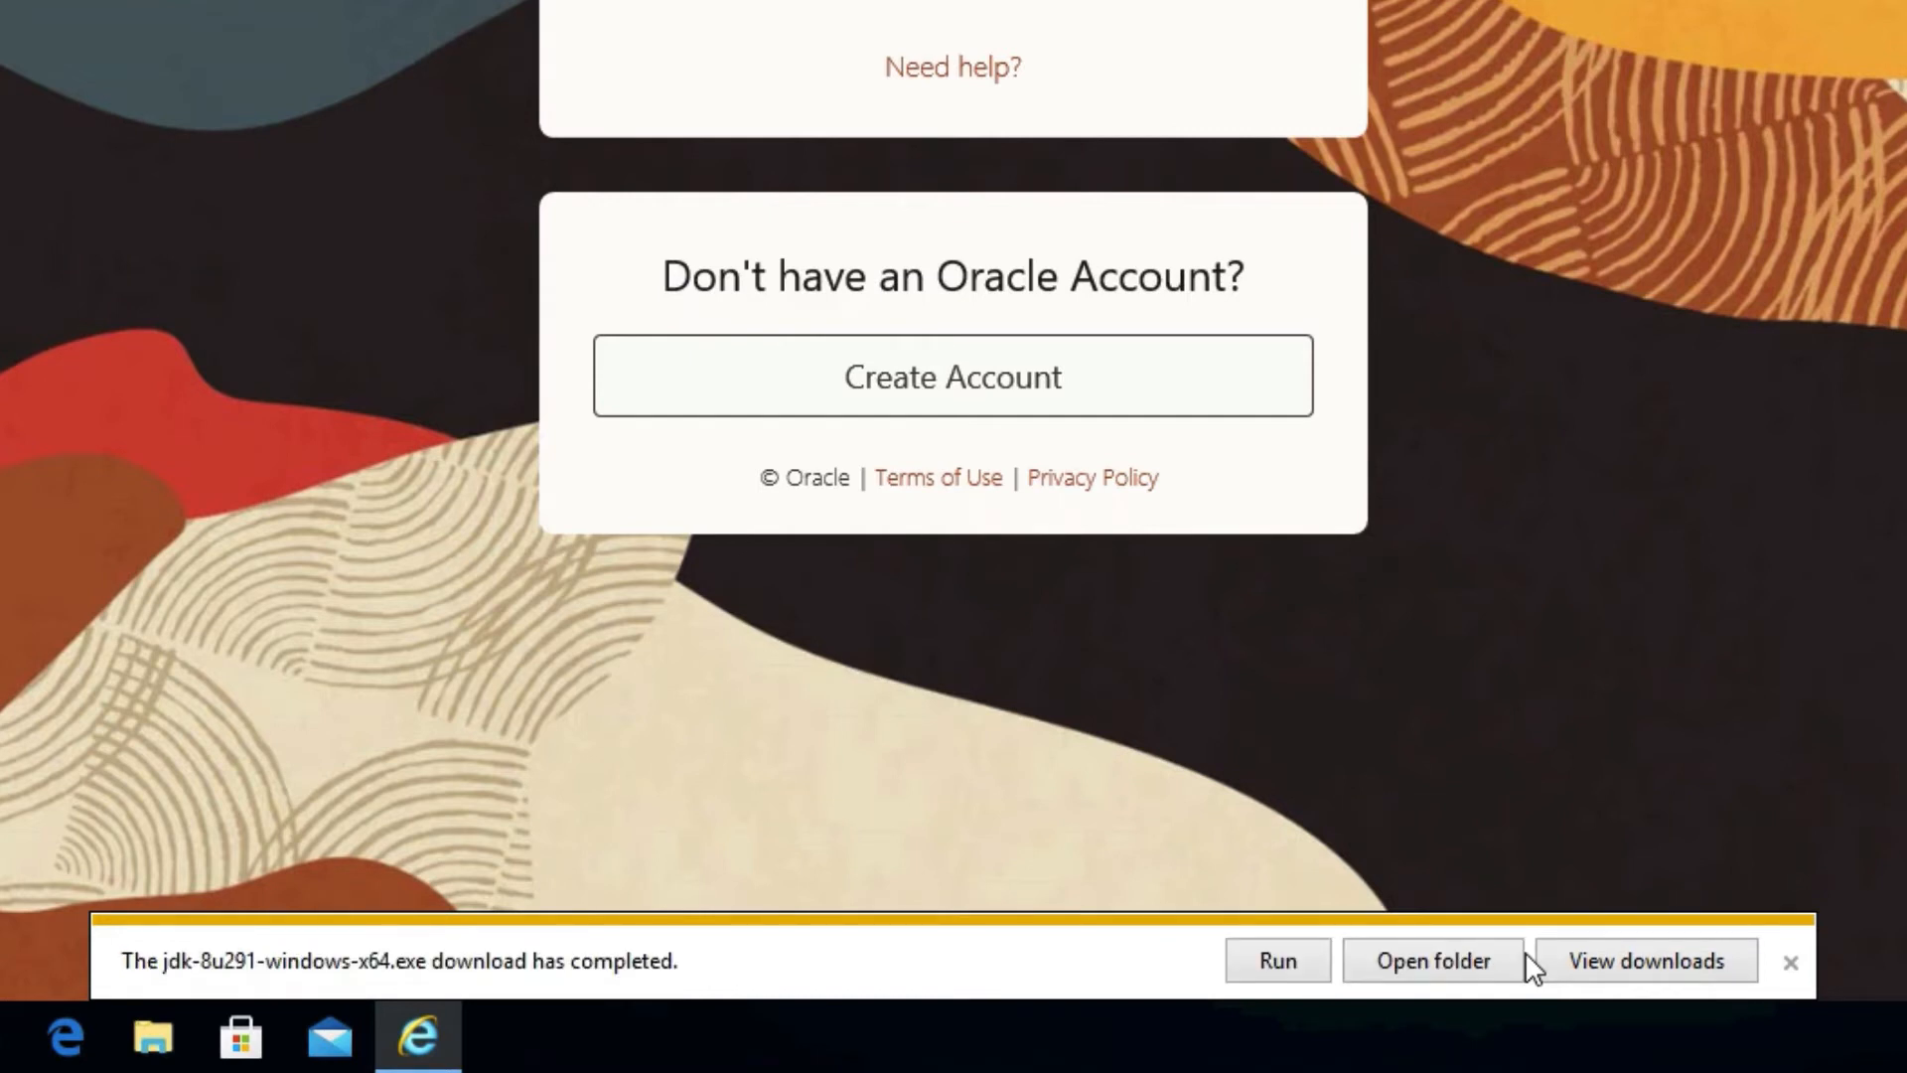
pyautogui.click(1589, 961)
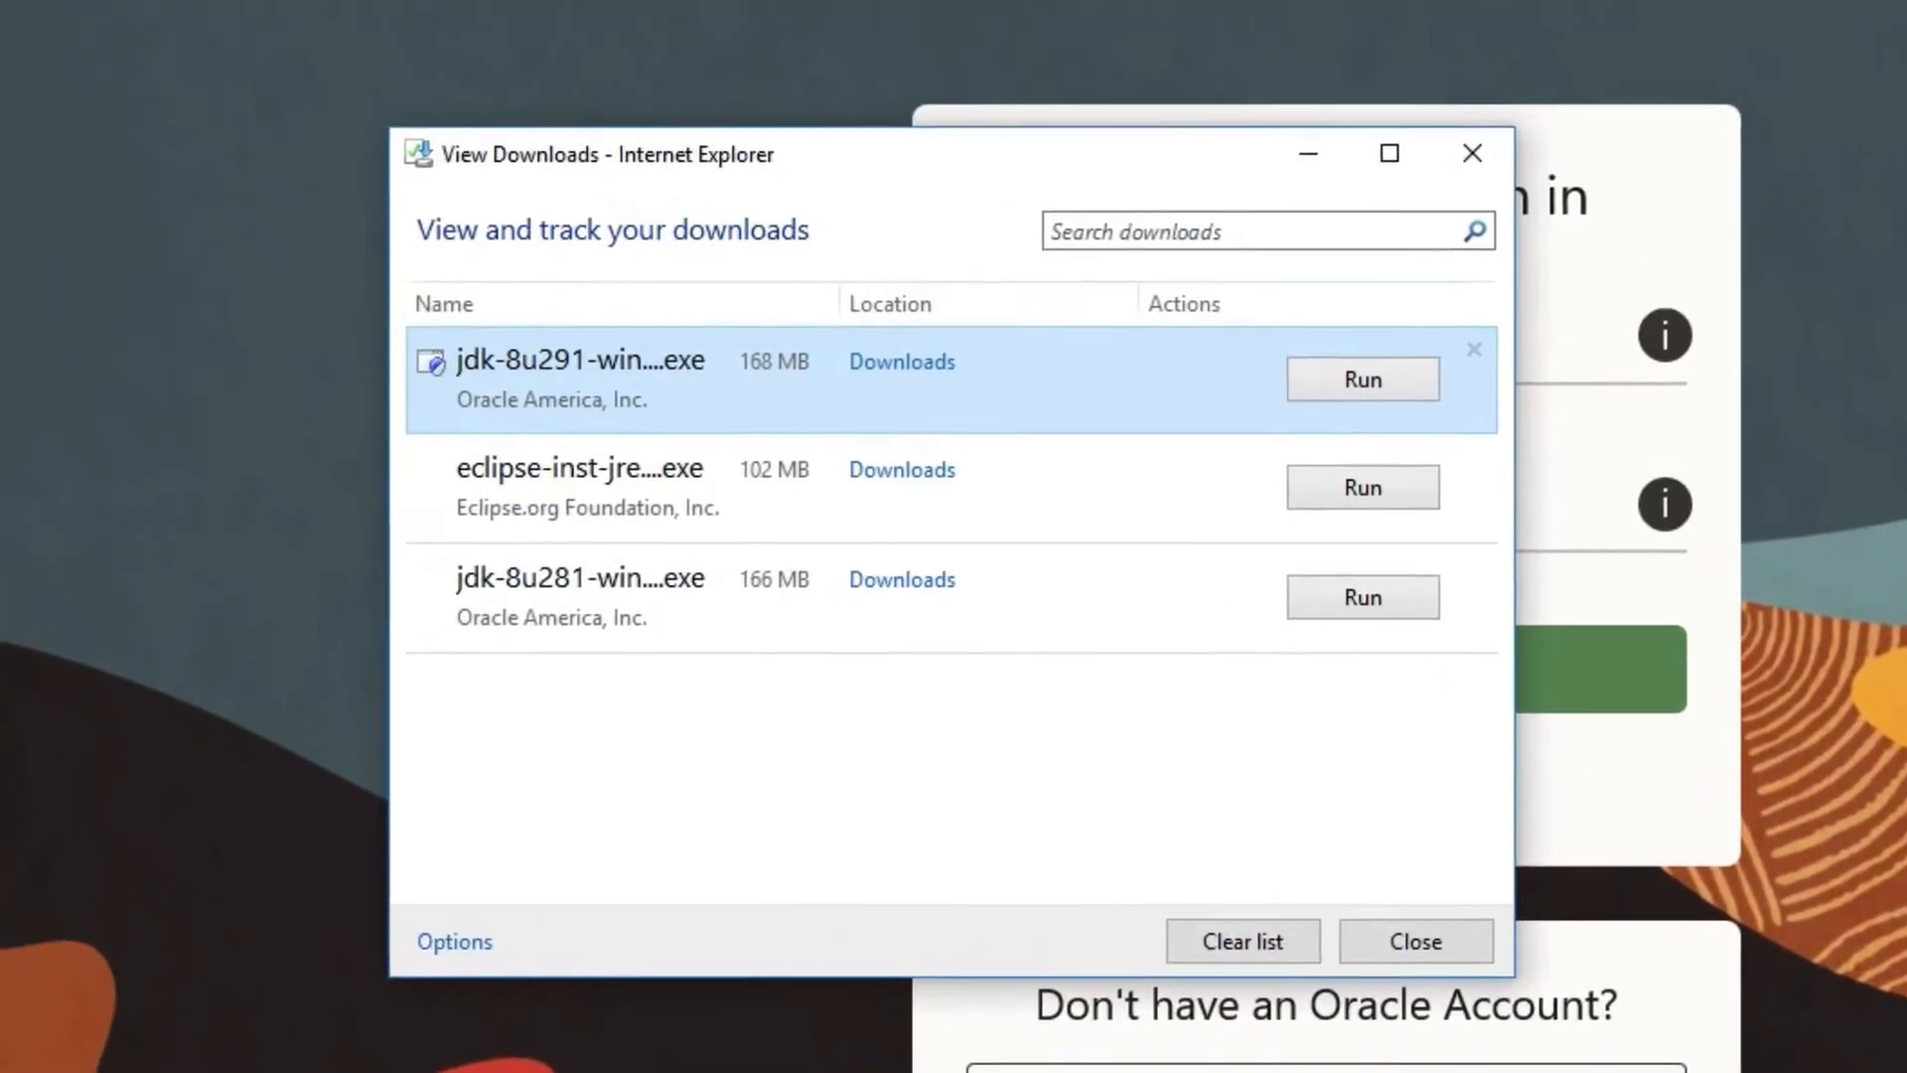
pyautogui.click(1401, 389)
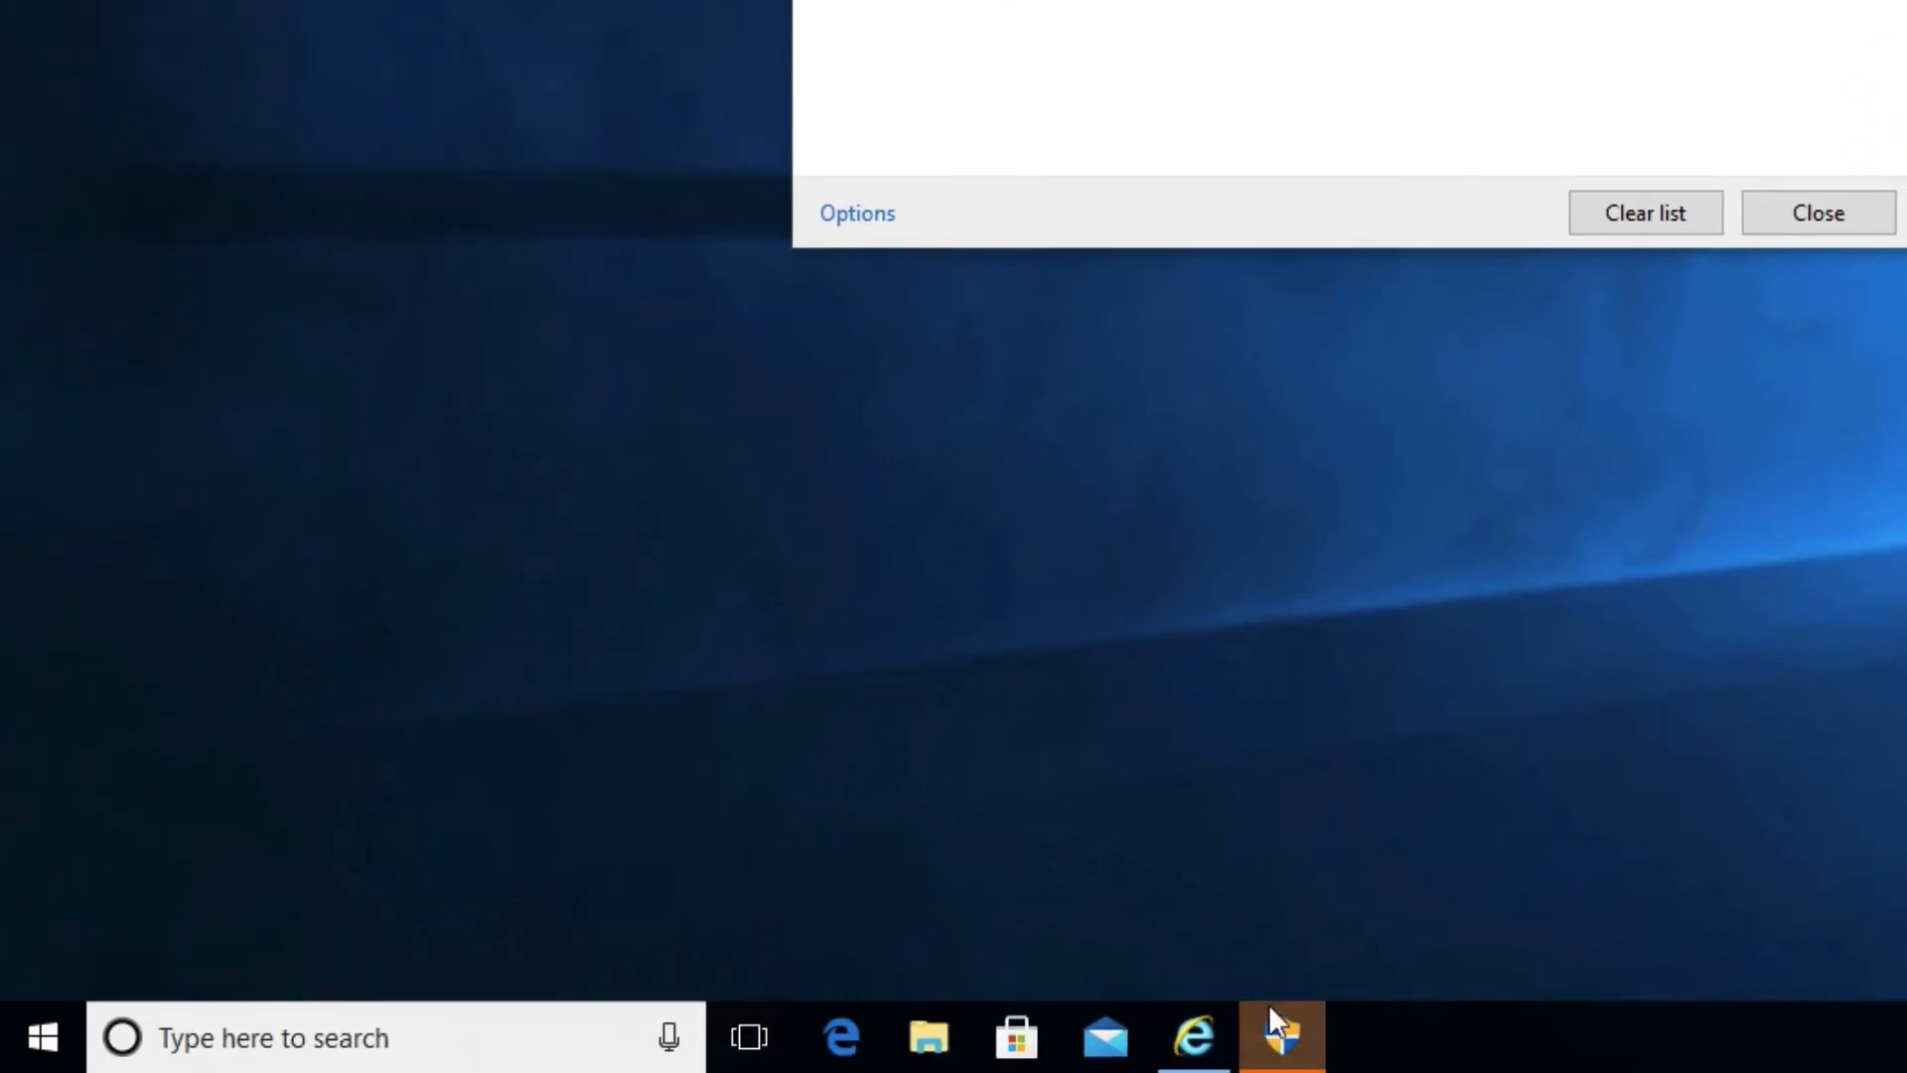
pyautogui.click(1276, 1018)
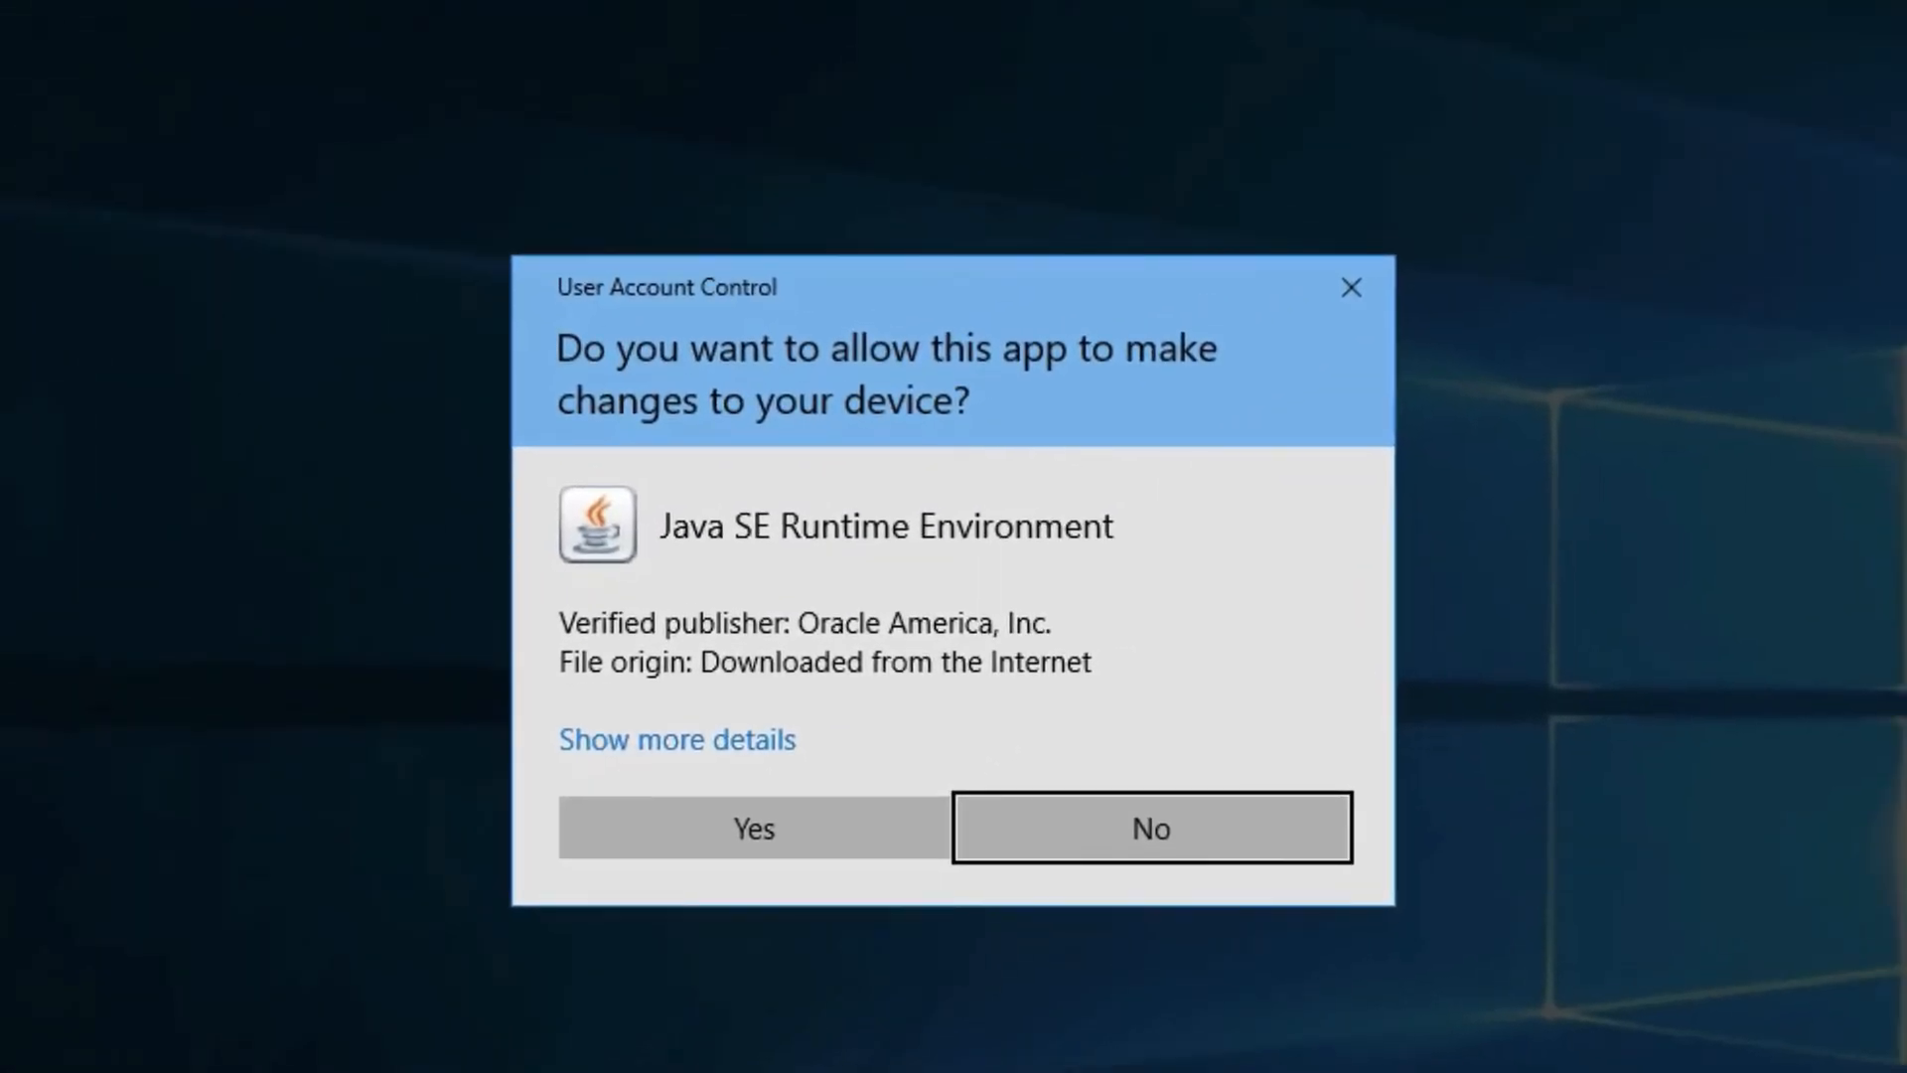
pyautogui.click(824, 856)
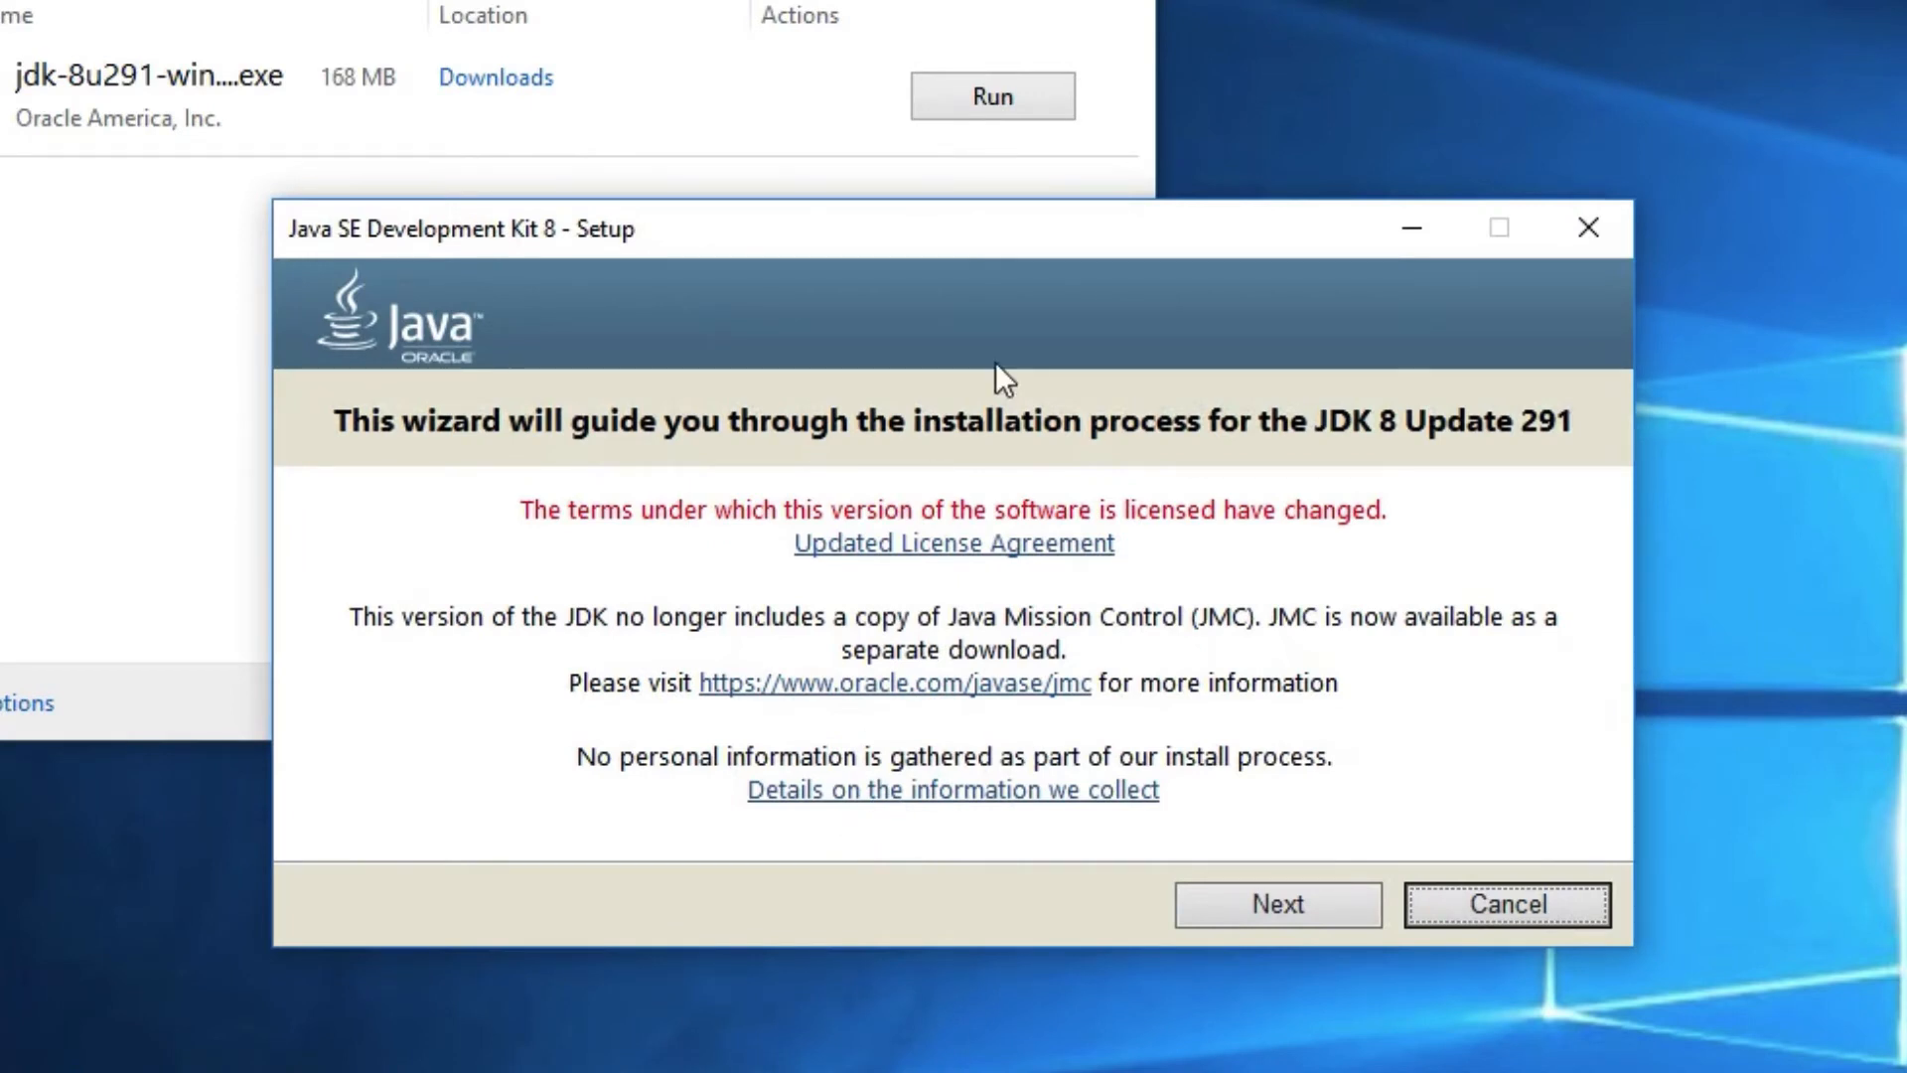
pyautogui.click(1112, 0)
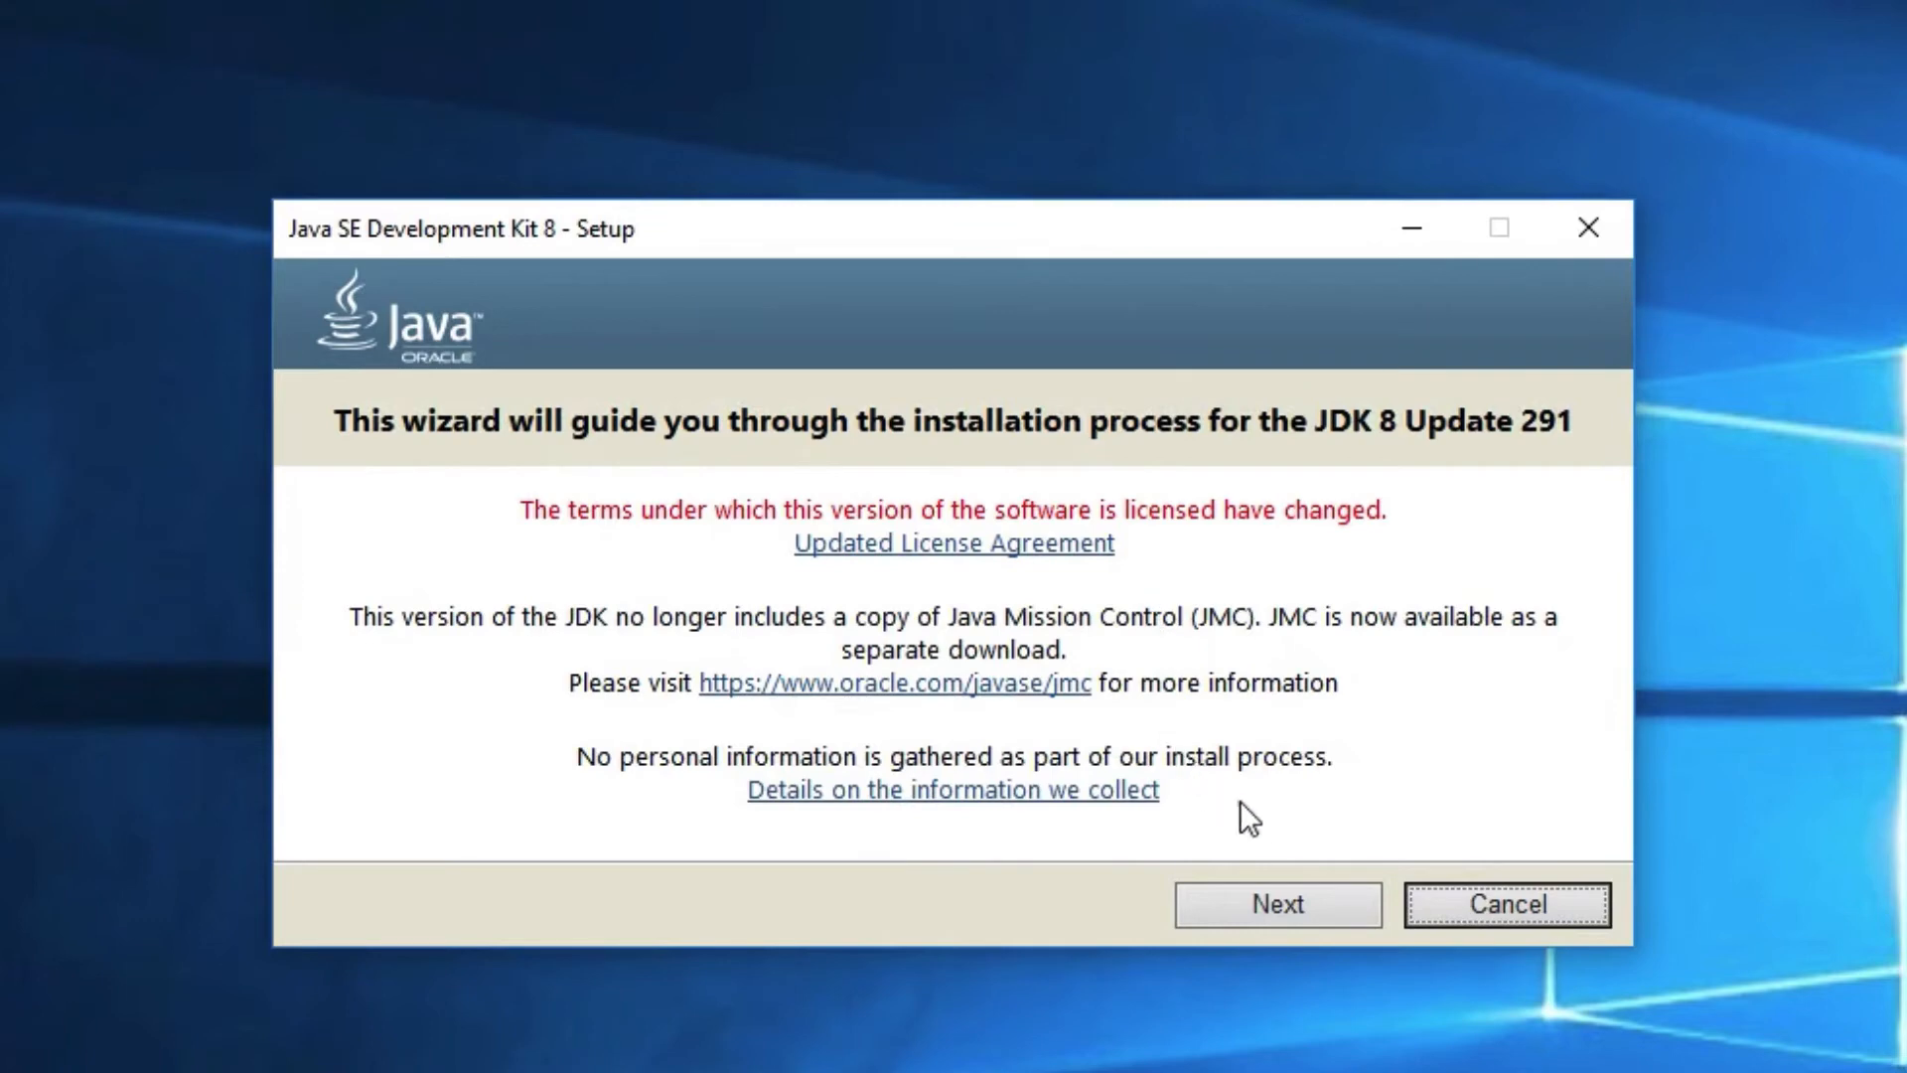
# - Proceed to the custom setup and change the JDK's destination folder to C:\tools\jdk1.8.0_291\
pyautogui.click(1323, 902)
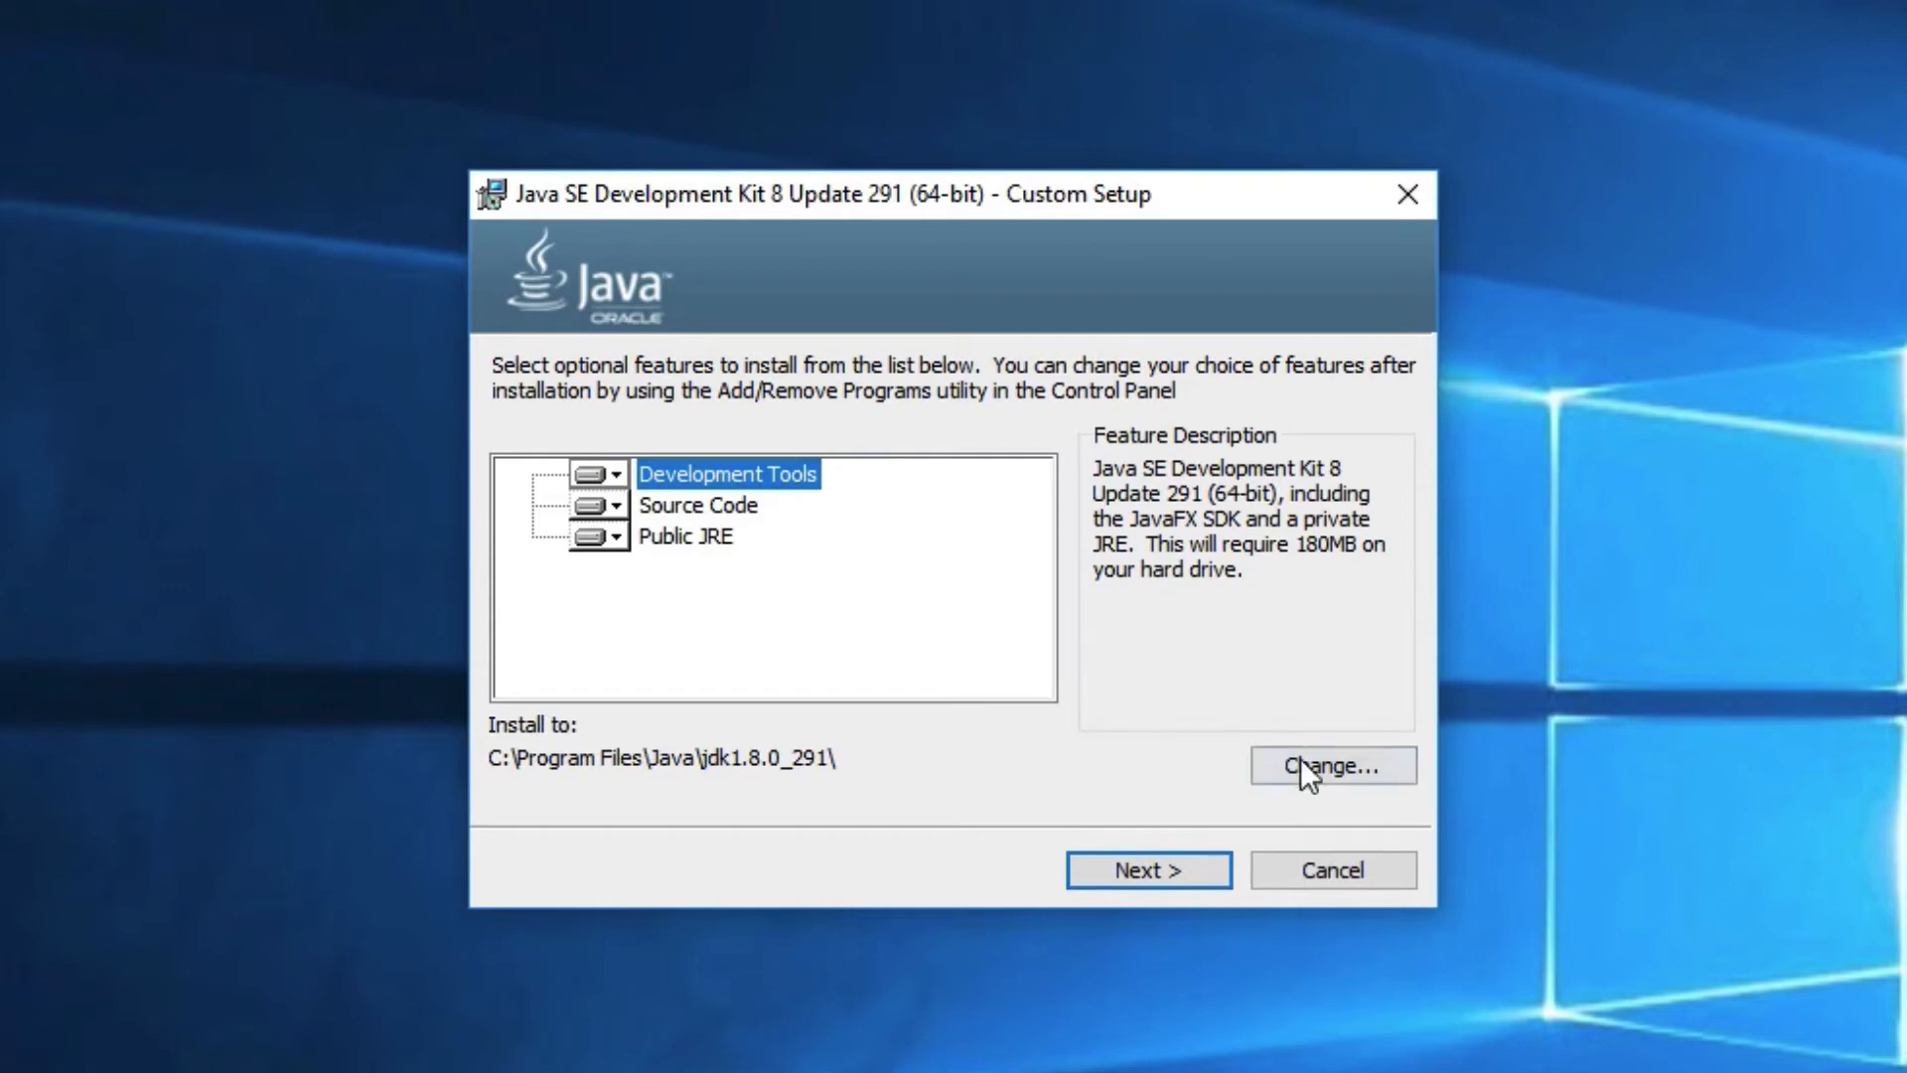
pyautogui.click(1385, 767)
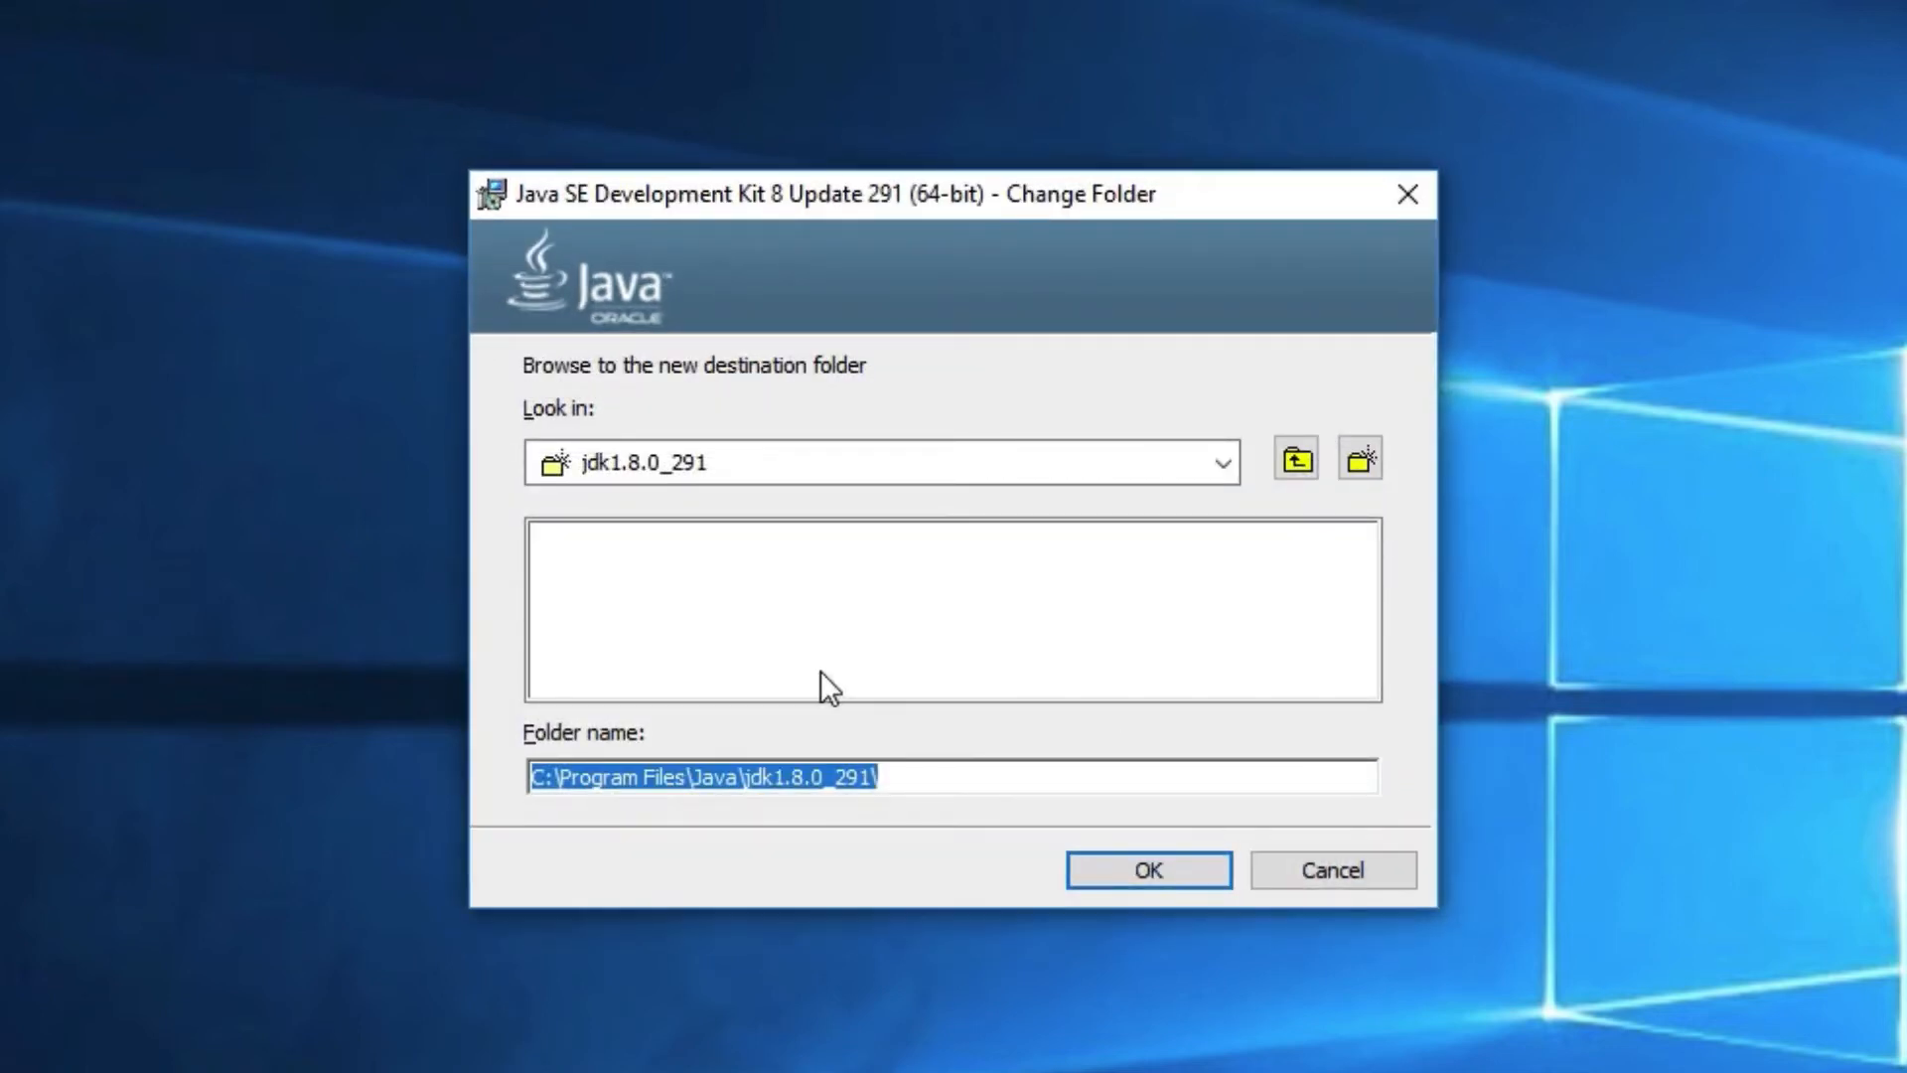
pyautogui.click(685, 776)
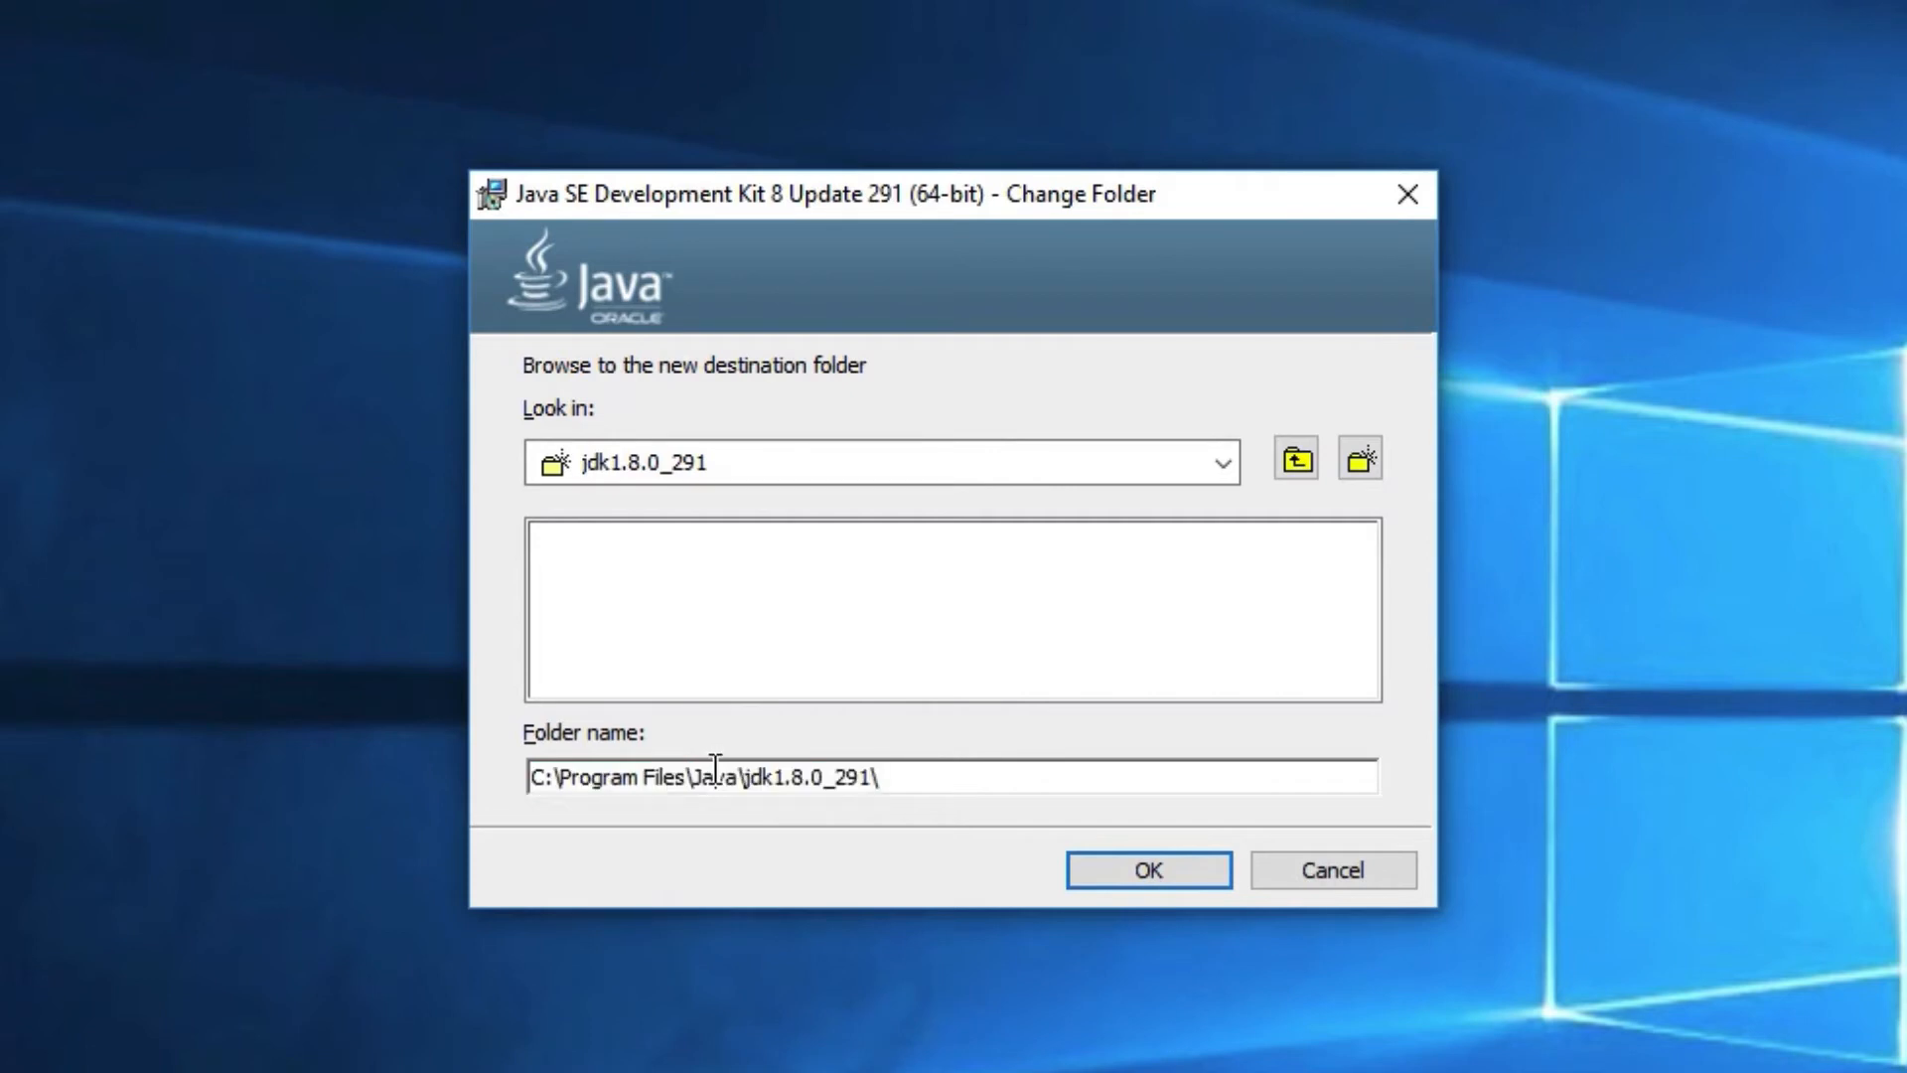
pyautogui.press('BackSpace')
pyautogui.press('BackSpace')
pyautogui.press('BackSpace')
pyautogui.press('BackSpace')
pyautogui.press('BackSpace')
pyautogui.press('BackSpace')
pyautogui.press('BackSpace')
pyautogui.press('BackSpace')
pyautogui.press('BackSpace')
pyautogui.press('BackSpace')
pyautogui.press('BackSpace')
pyautogui.press('BackSpace')
pyautogui.press('BackSpace')
pyautogui.press('BackSpace')
pyautogui.press('BackSpace')
pyautogui.press('BackSpace')
pyautogui.write('C:\tools')
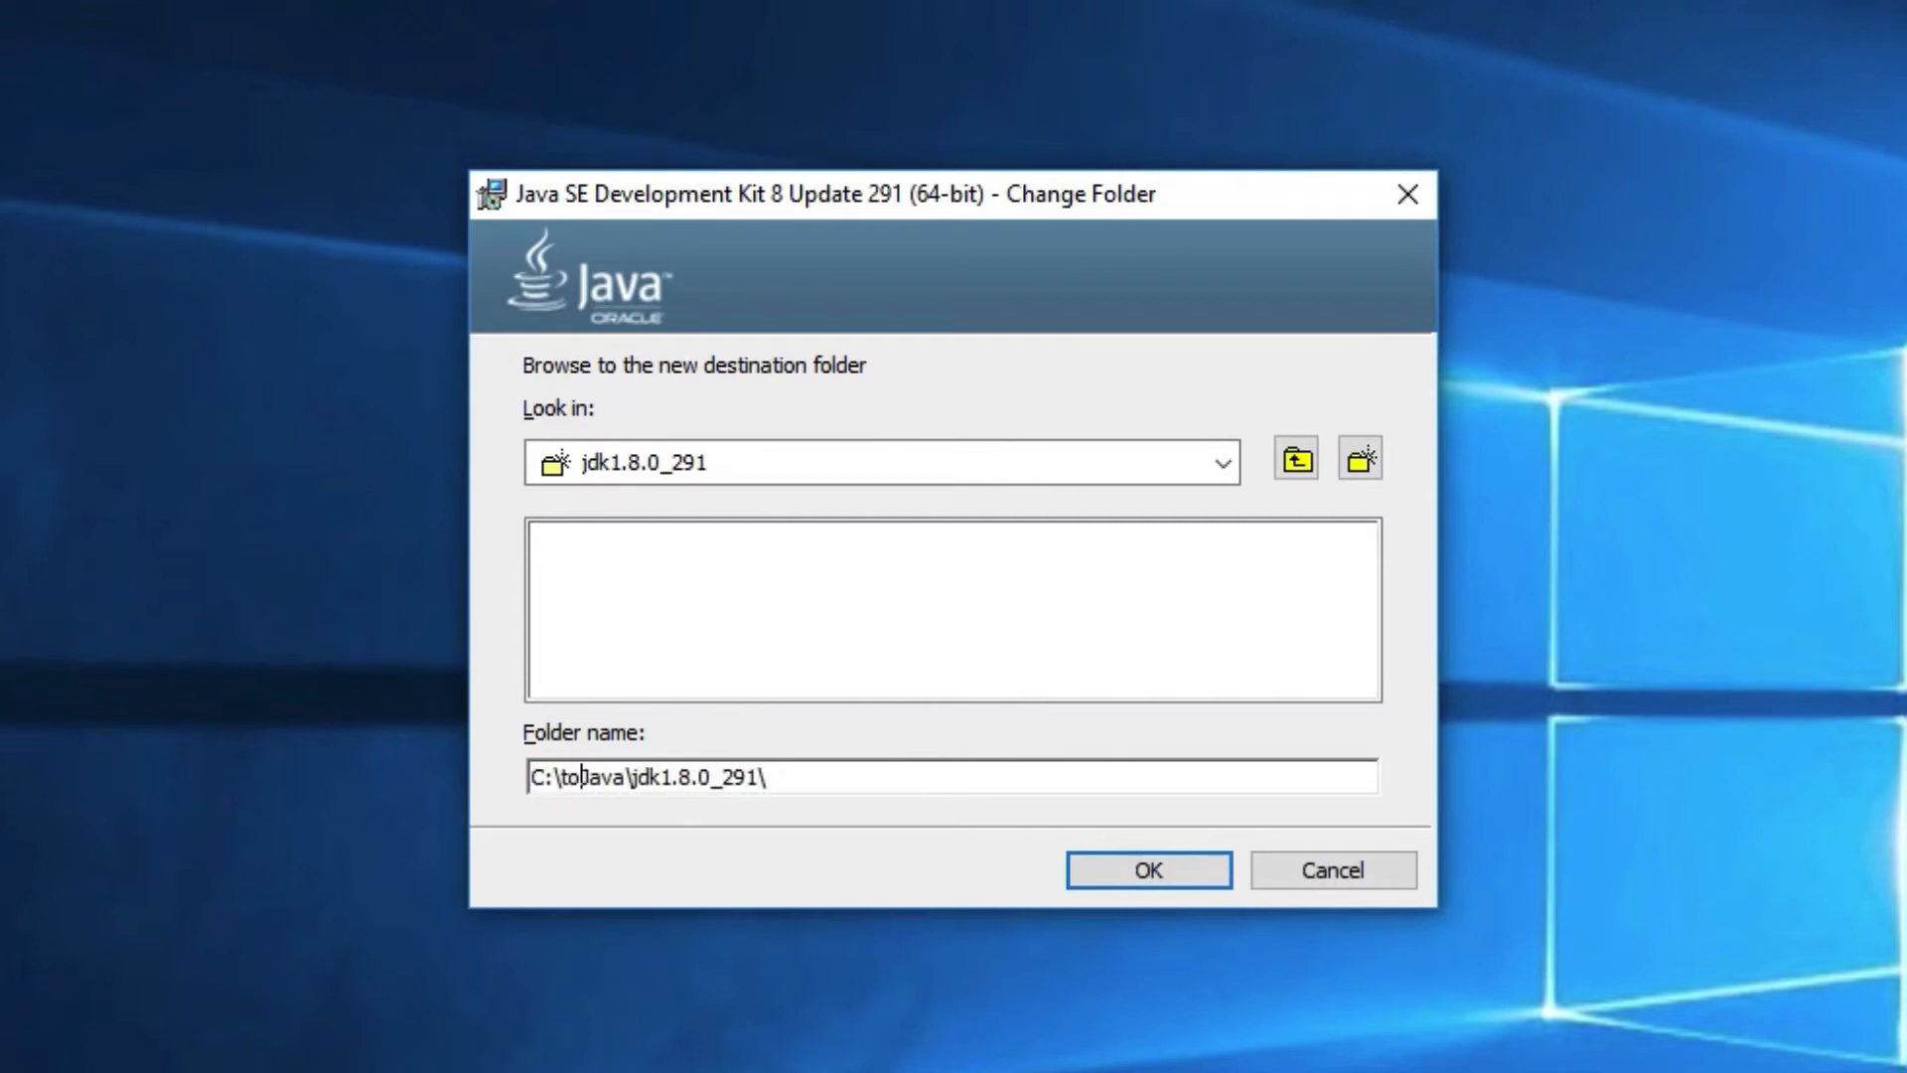
pyautogui.write('\\')
pyautogui.press('Delete')
pyautogui.press('Delete')
pyautogui.press('Delete')
pyautogui.press('Delete')
pyautogui.press('Delete')
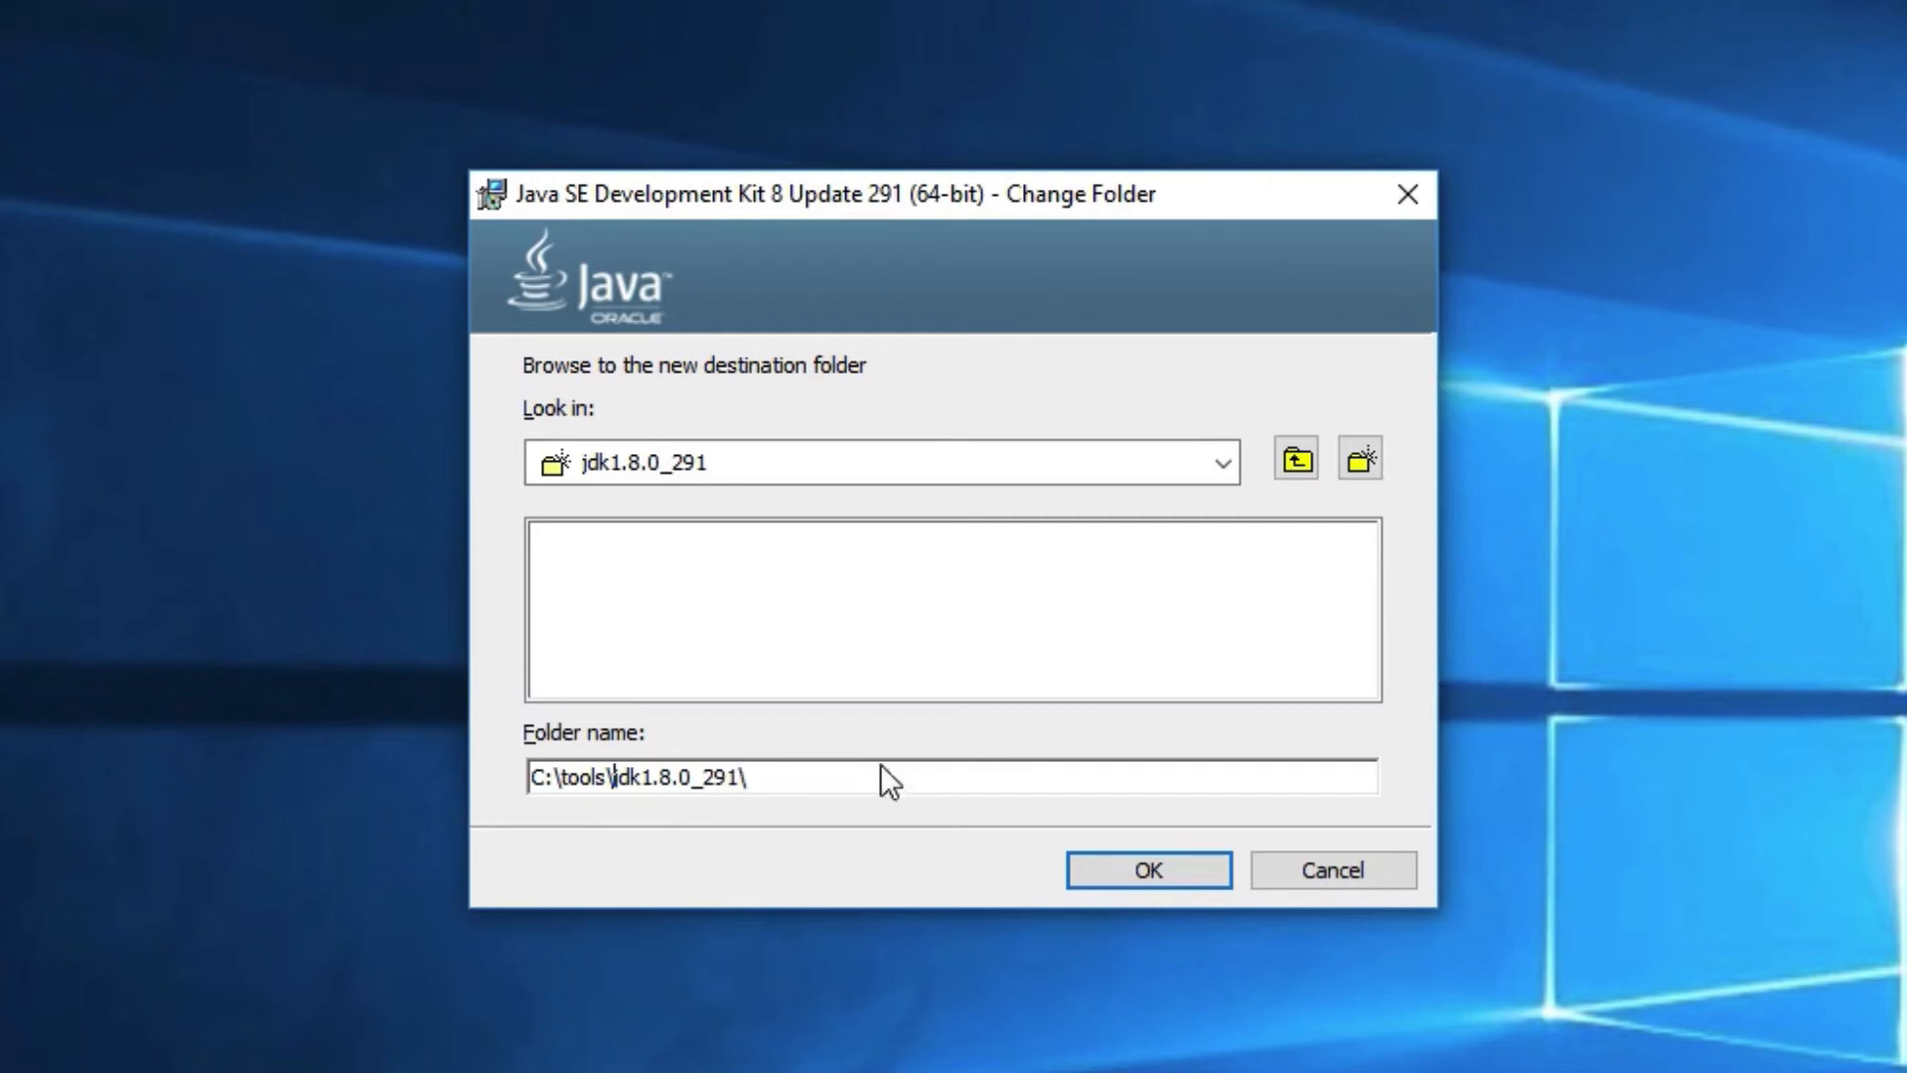
pyautogui.click(1112, 860)
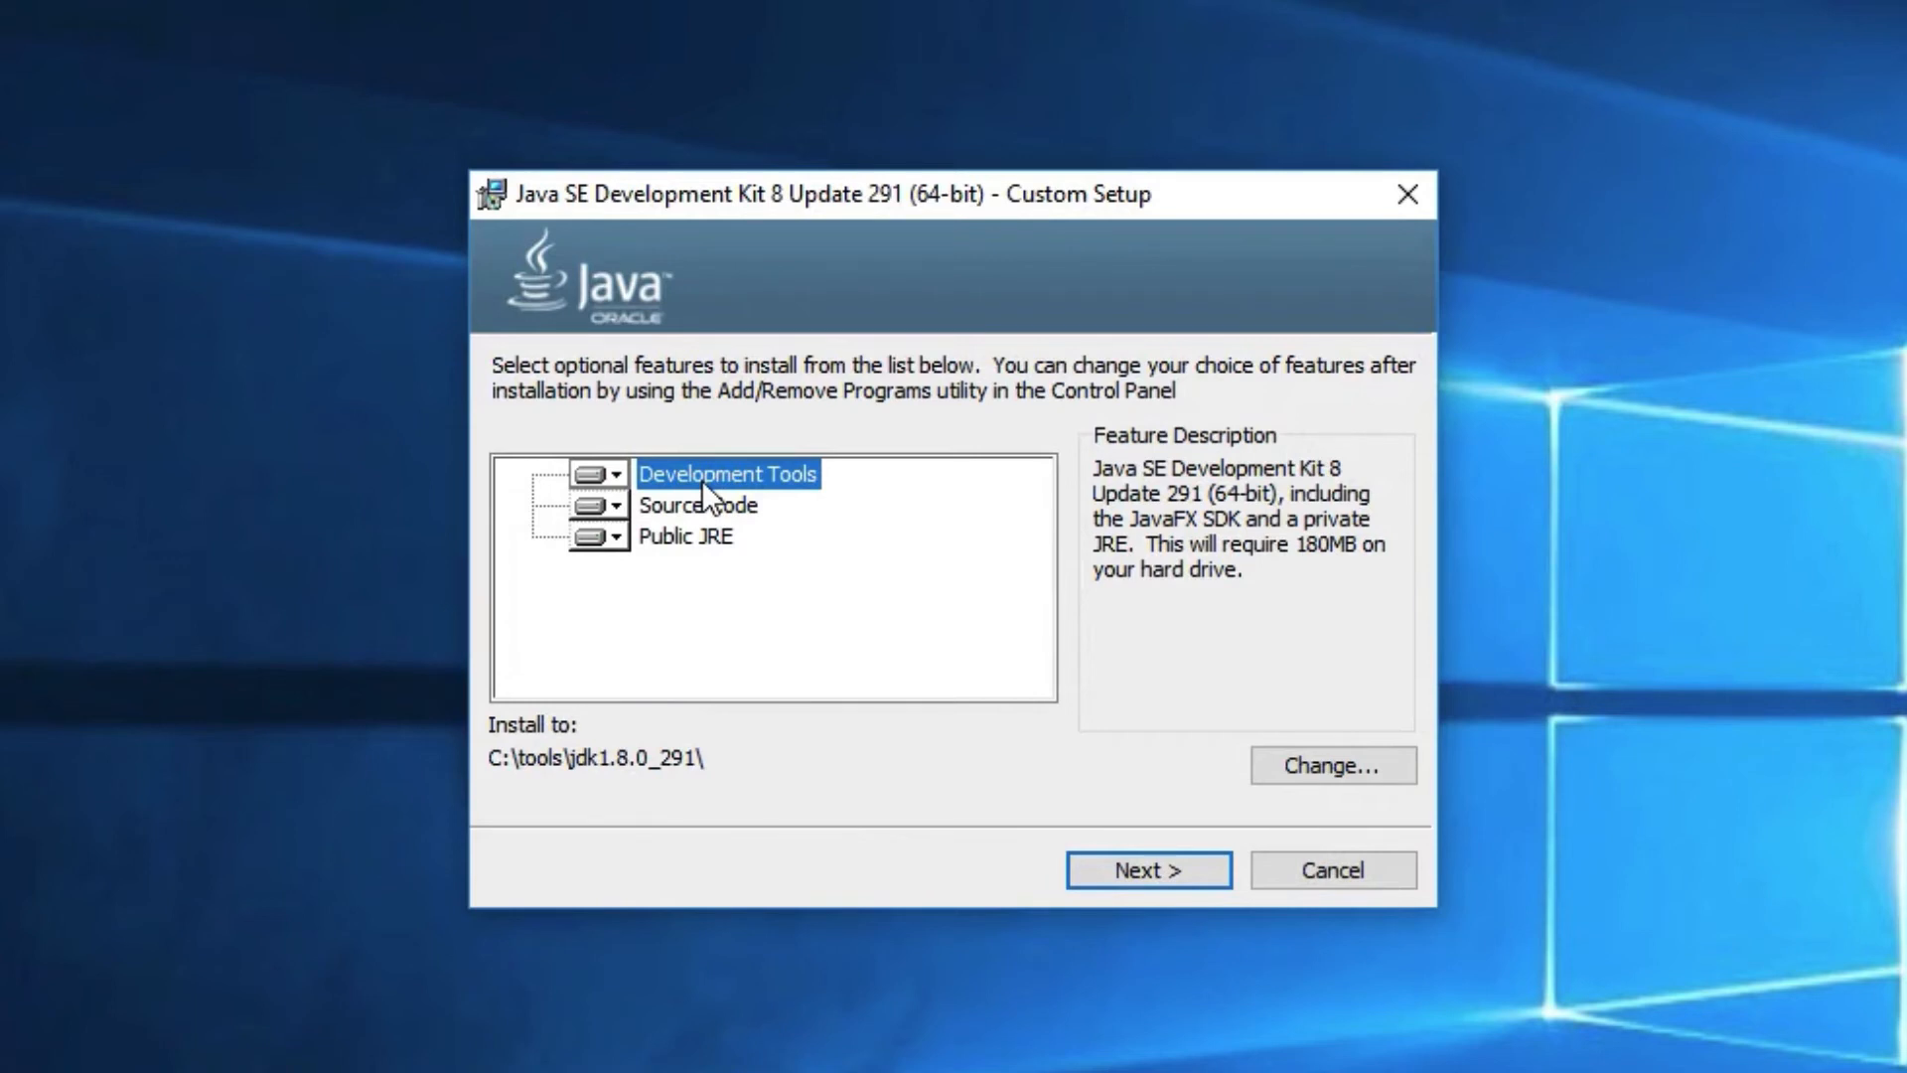
# - Review the Source Code, Public JRE and Development Tools descriptions, and install all three with the JRE in C:\Program Files\Java\jre1.8.0_291
pyautogui.click(711, 502)
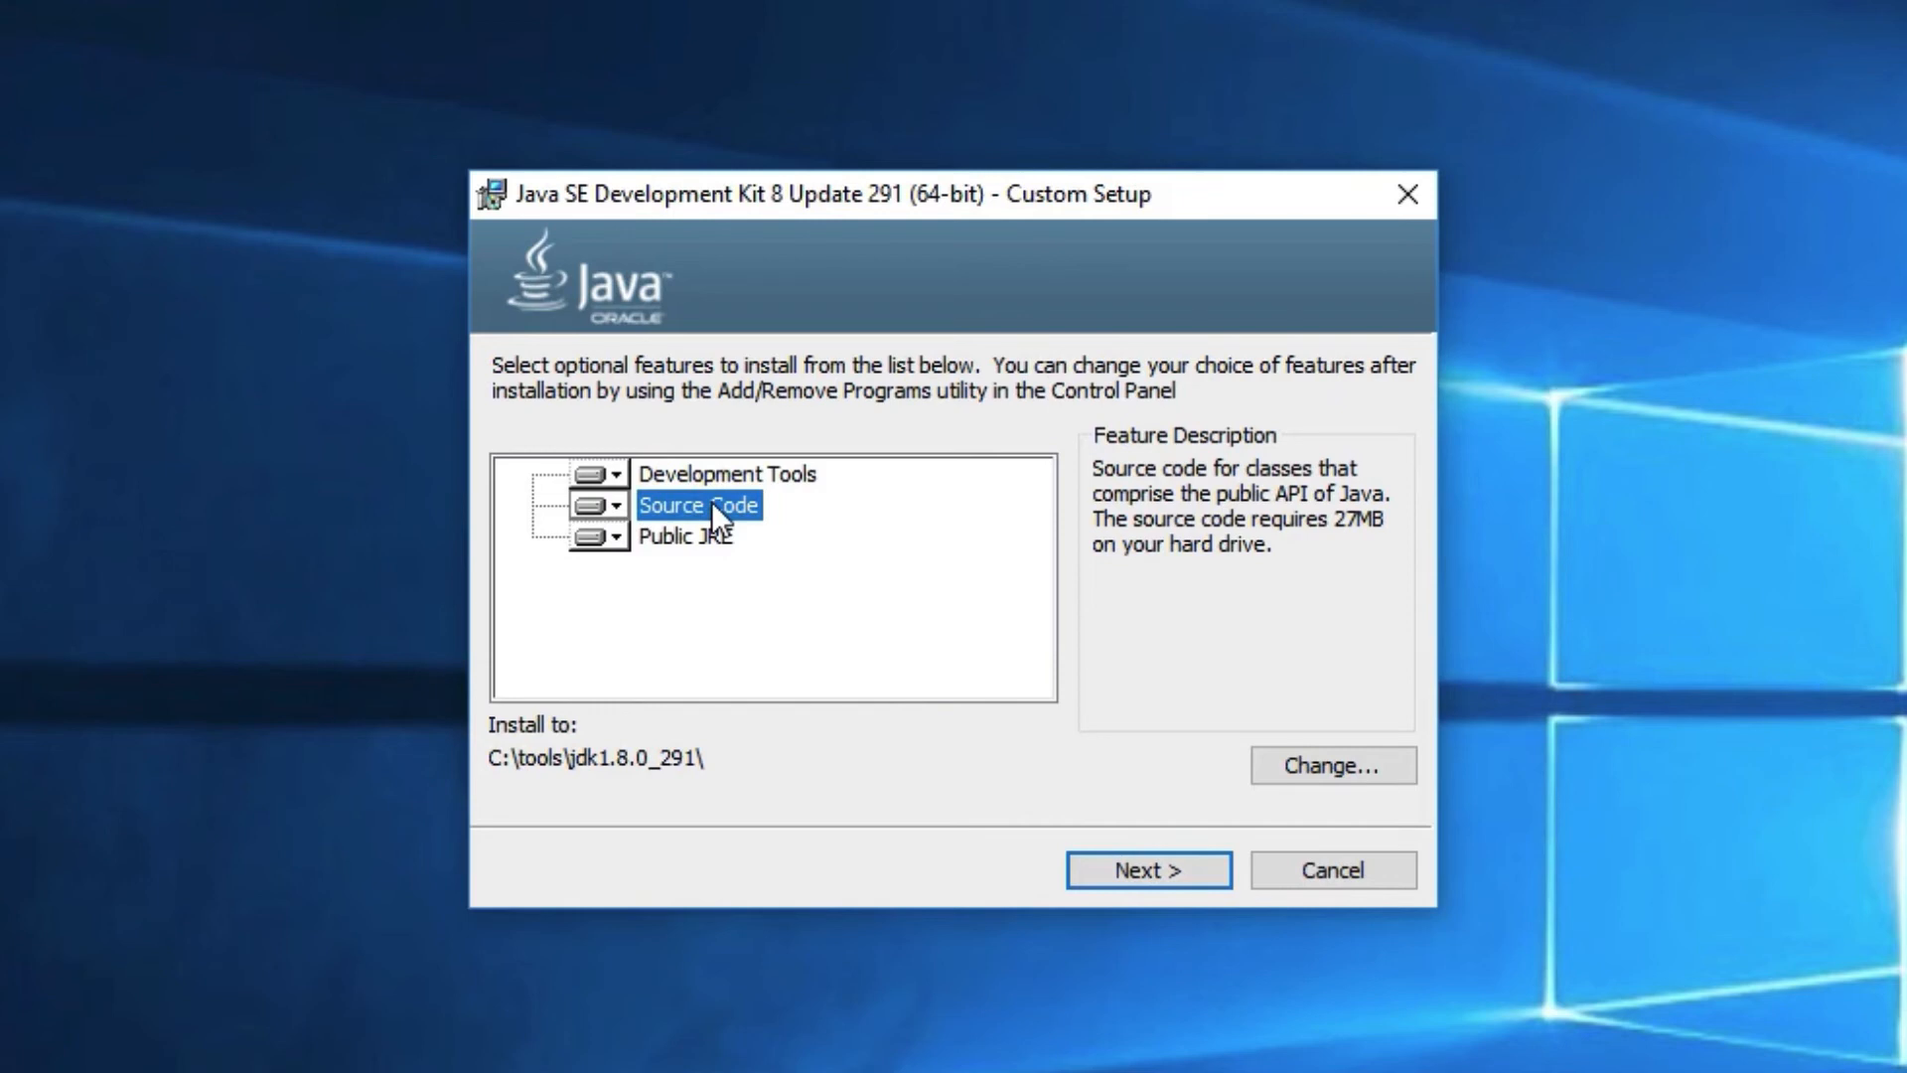
pyautogui.click(695, 535)
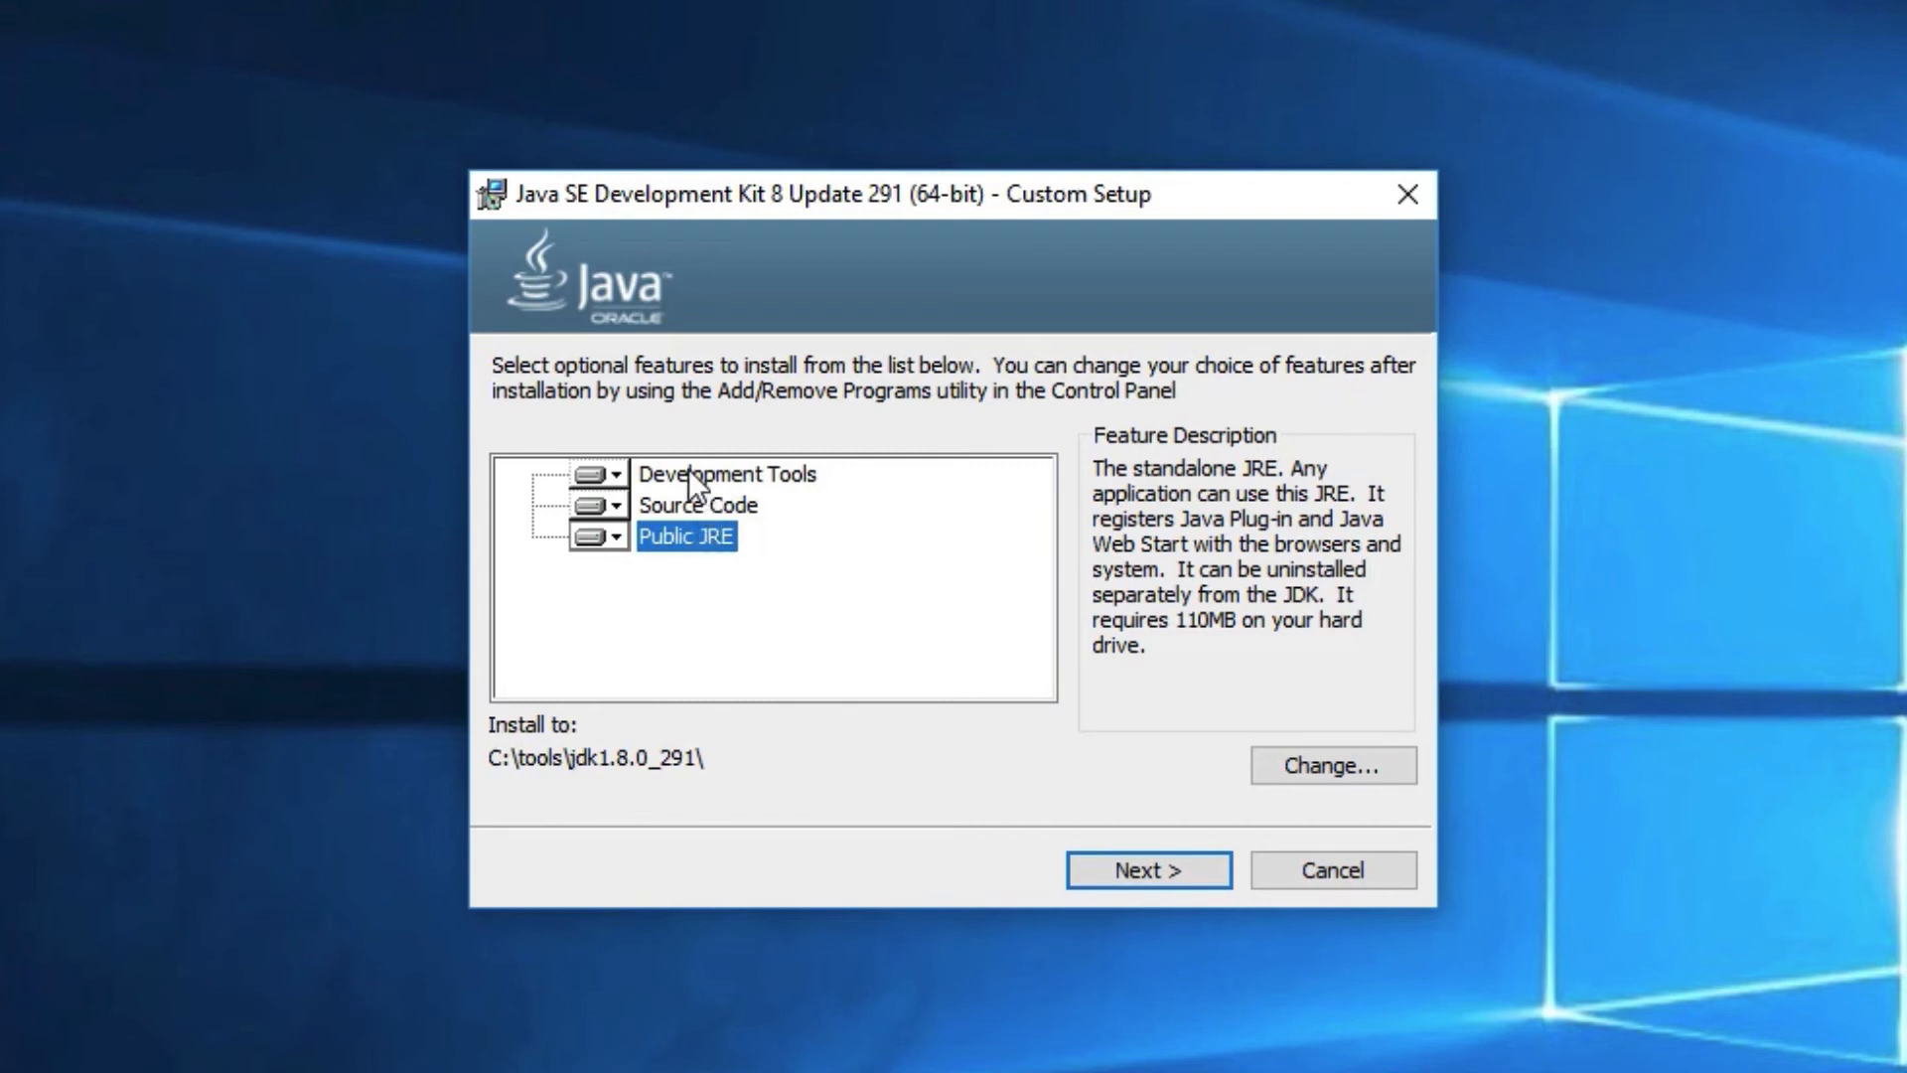
pyautogui.click(692, 477)
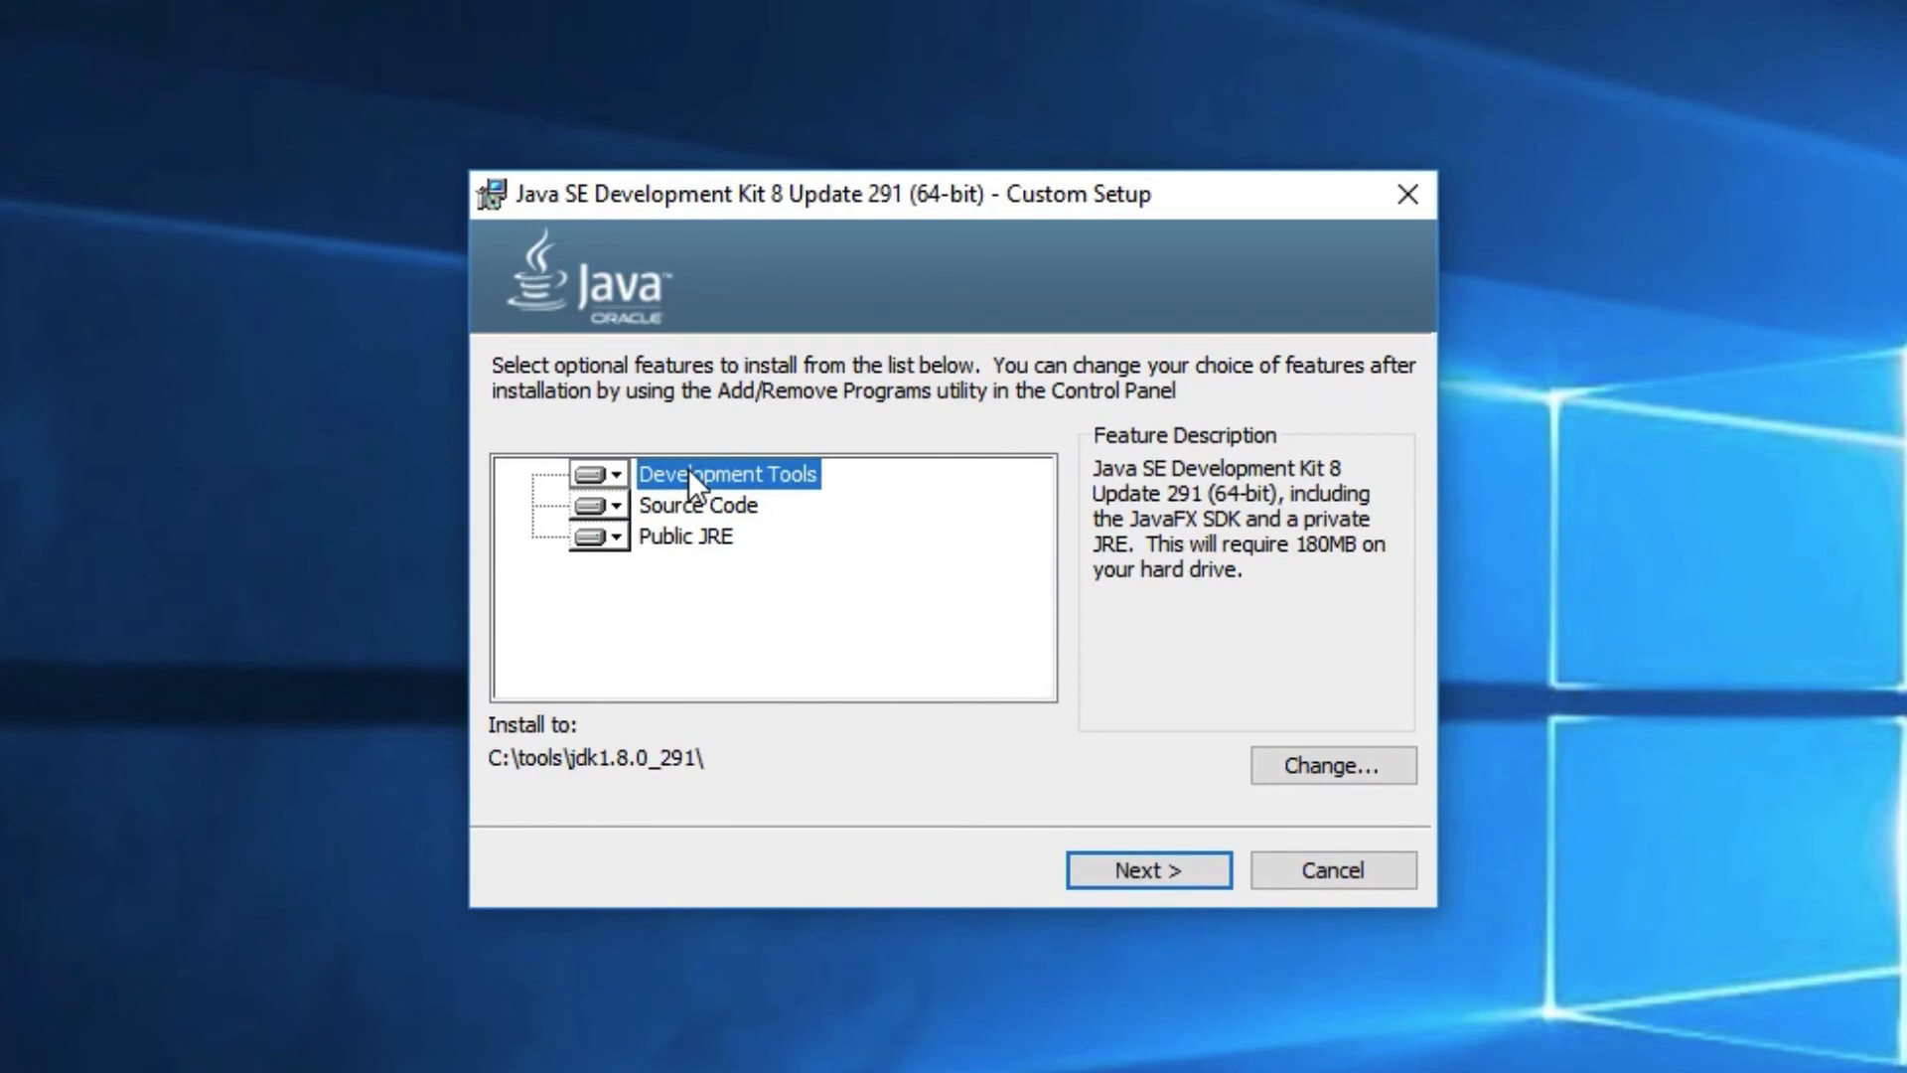
pyautogui.click(1194, 874)
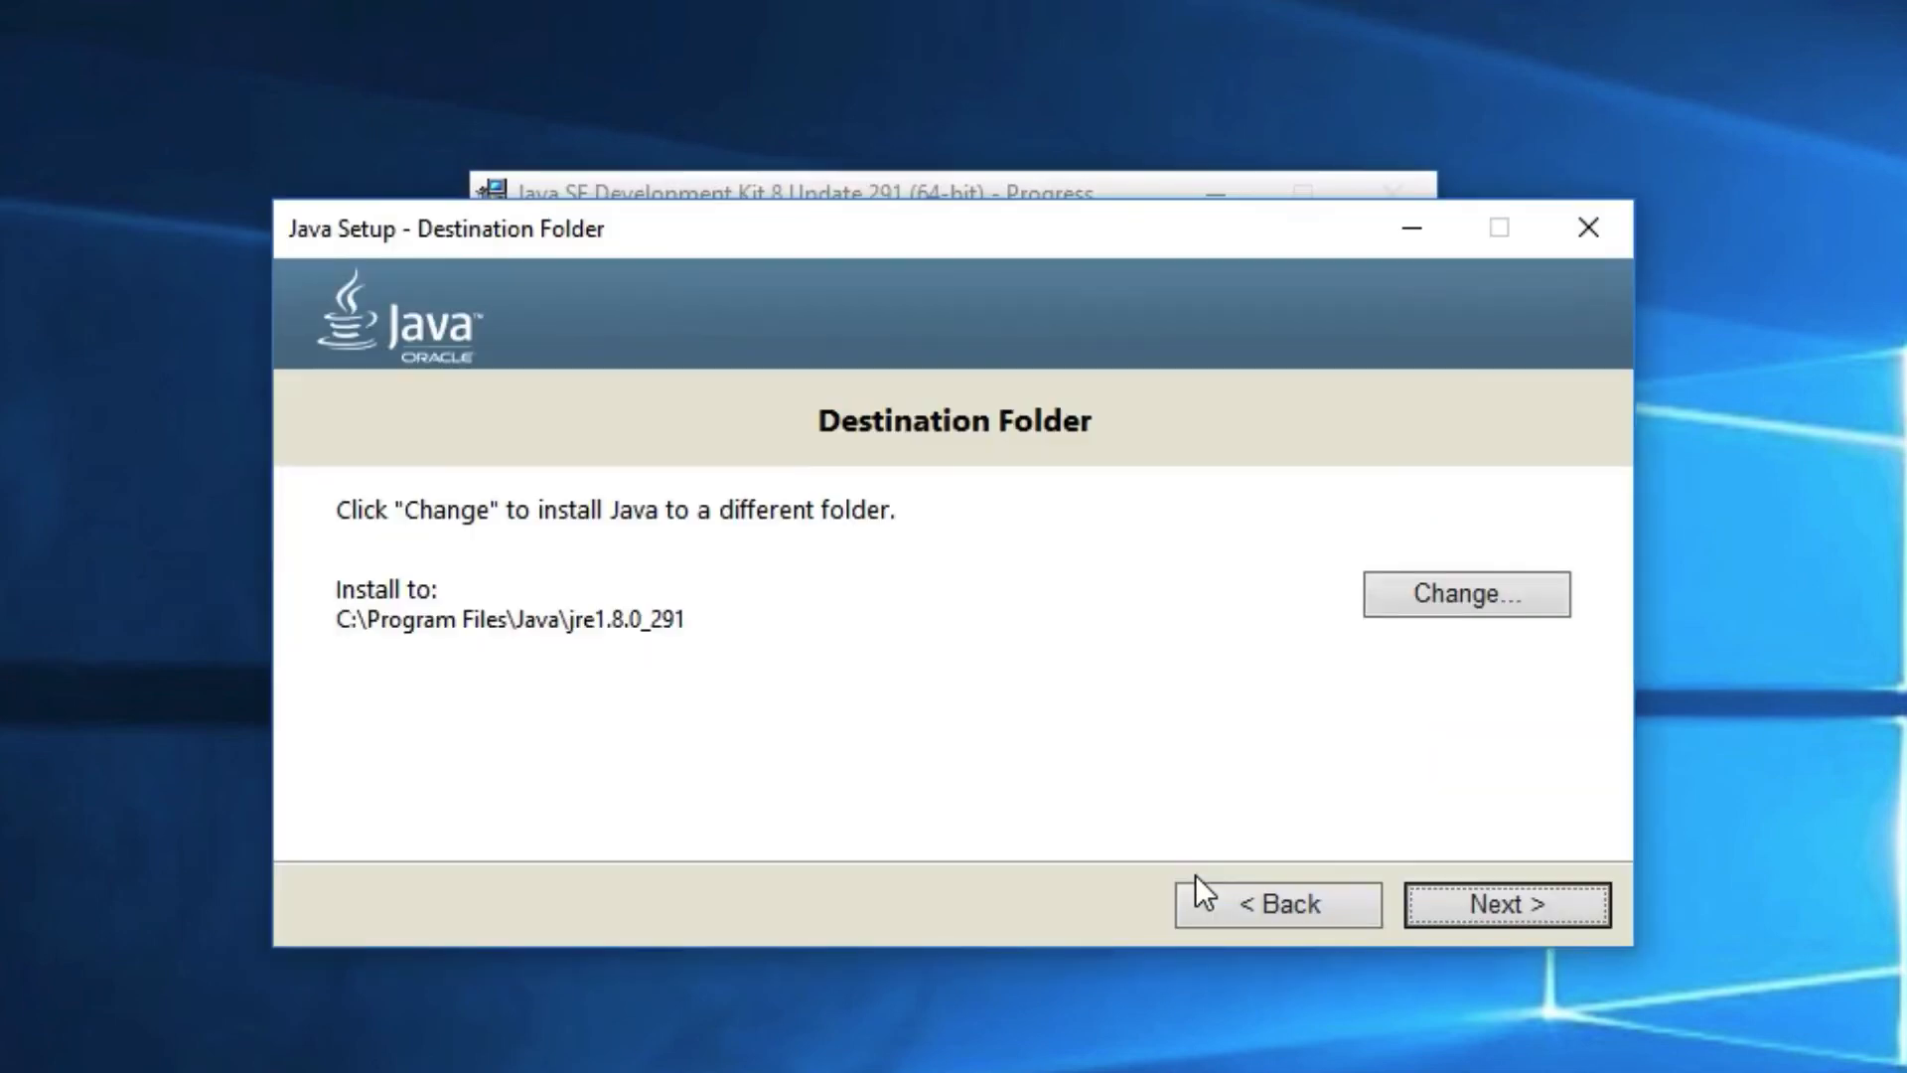
pyautogui.click(1444, 906)
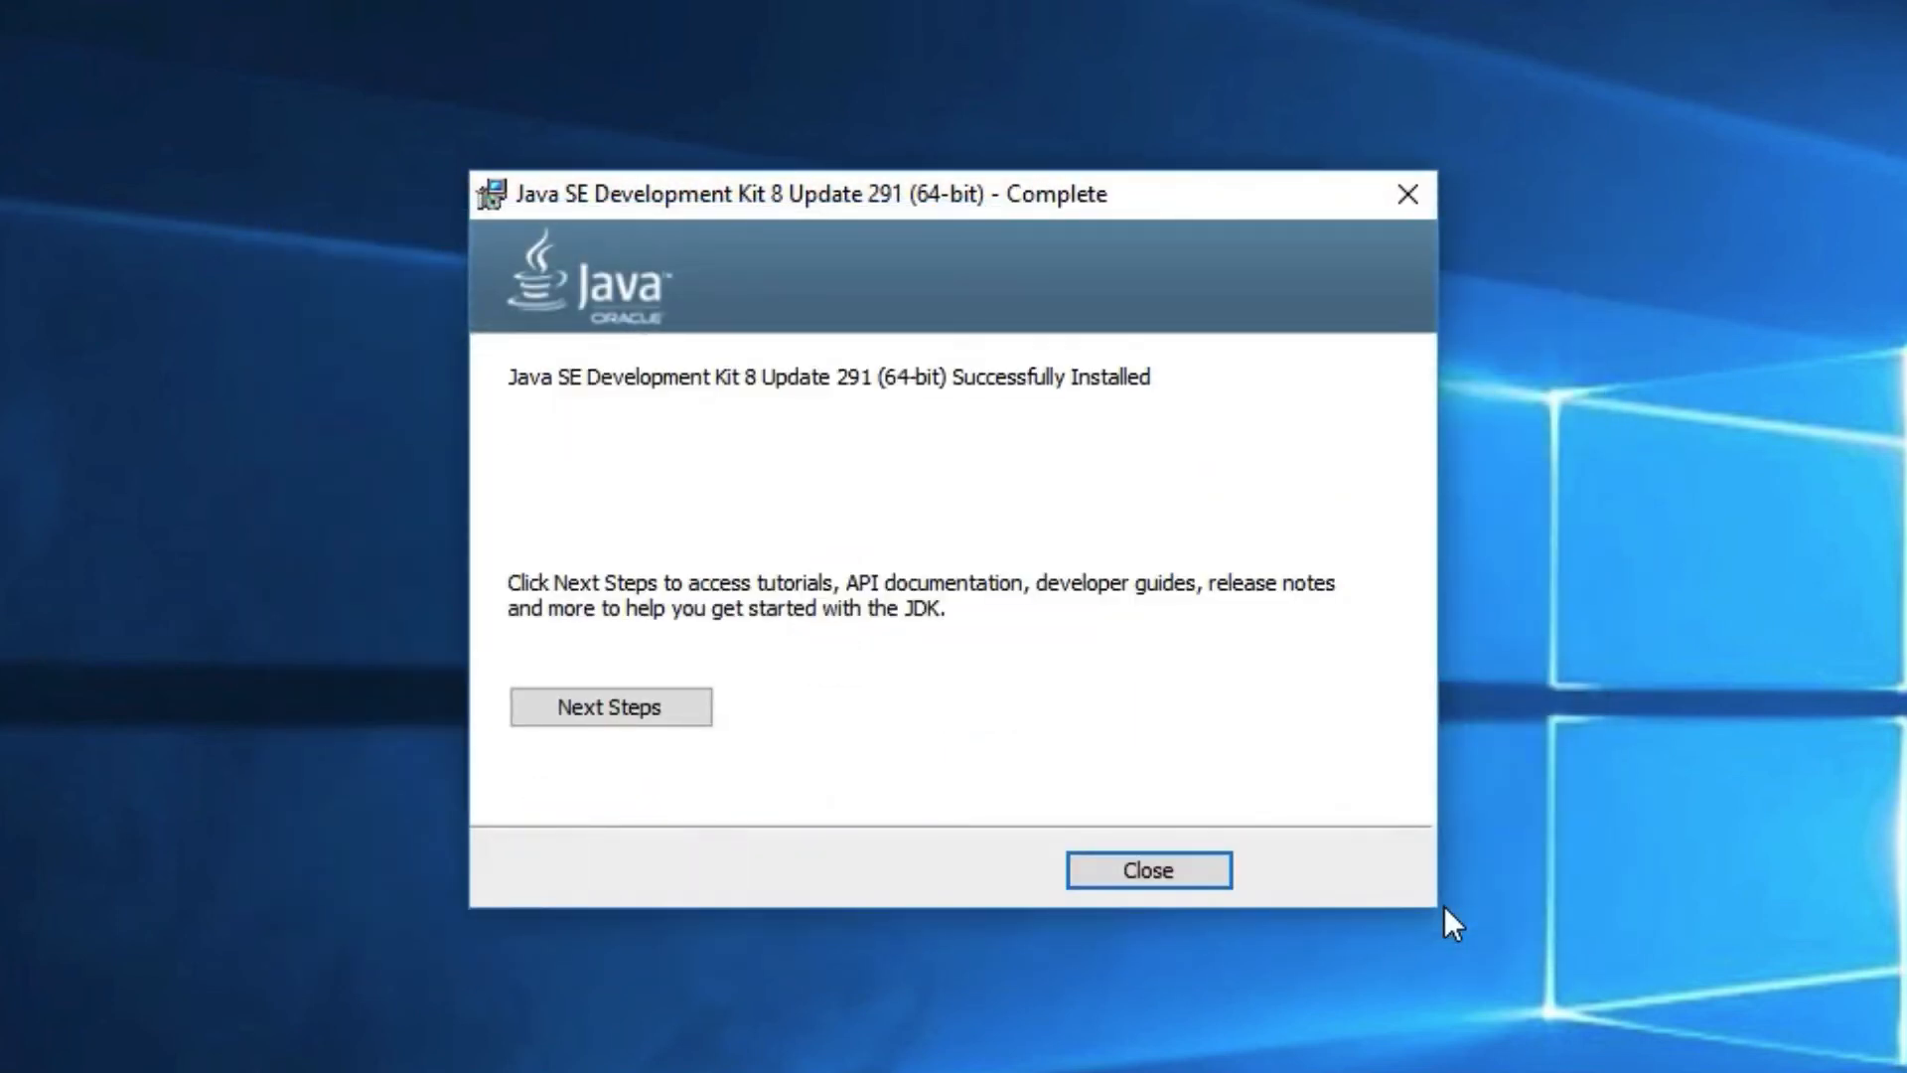
# - Open the Java SE 8 documentation from the finished installer, view the Image I/O page from the conceptual diagram, and return
pyautogui.click(682, 707)
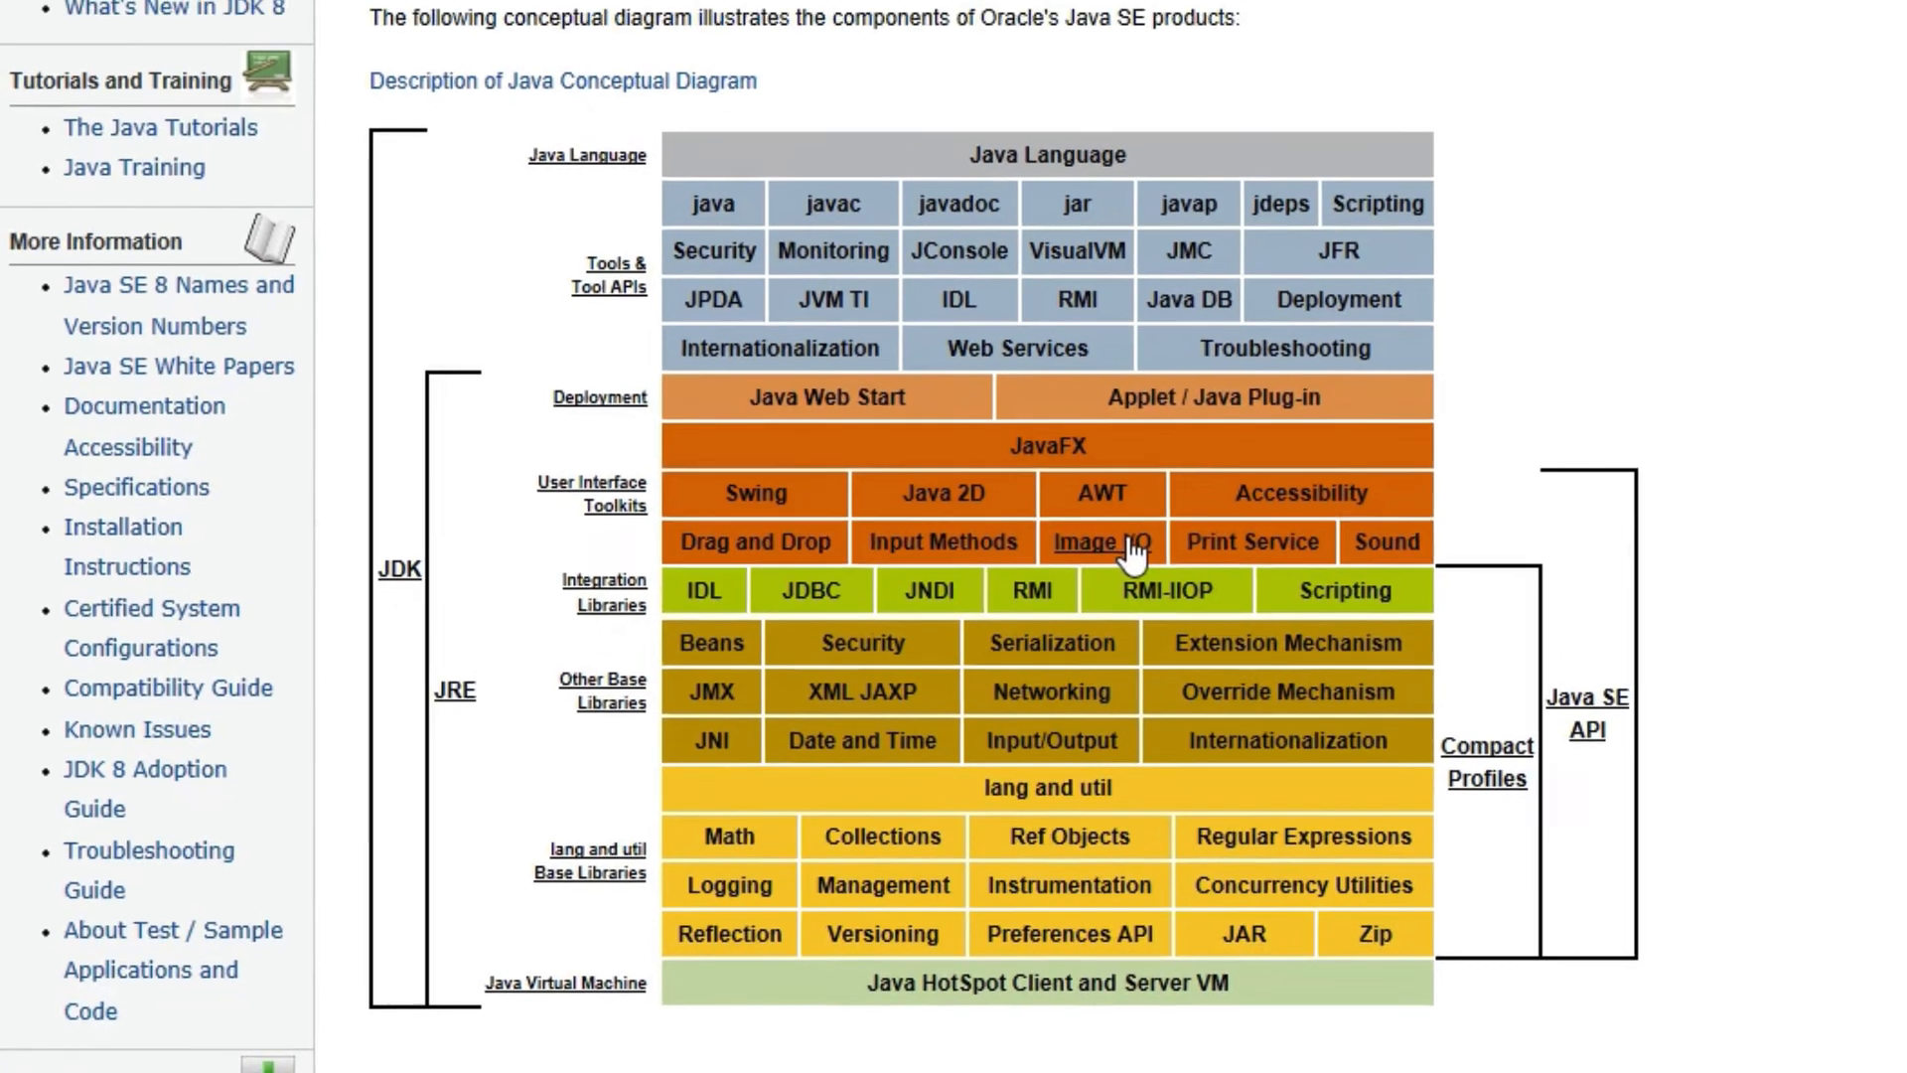
pyautogui.click(1168, 524)
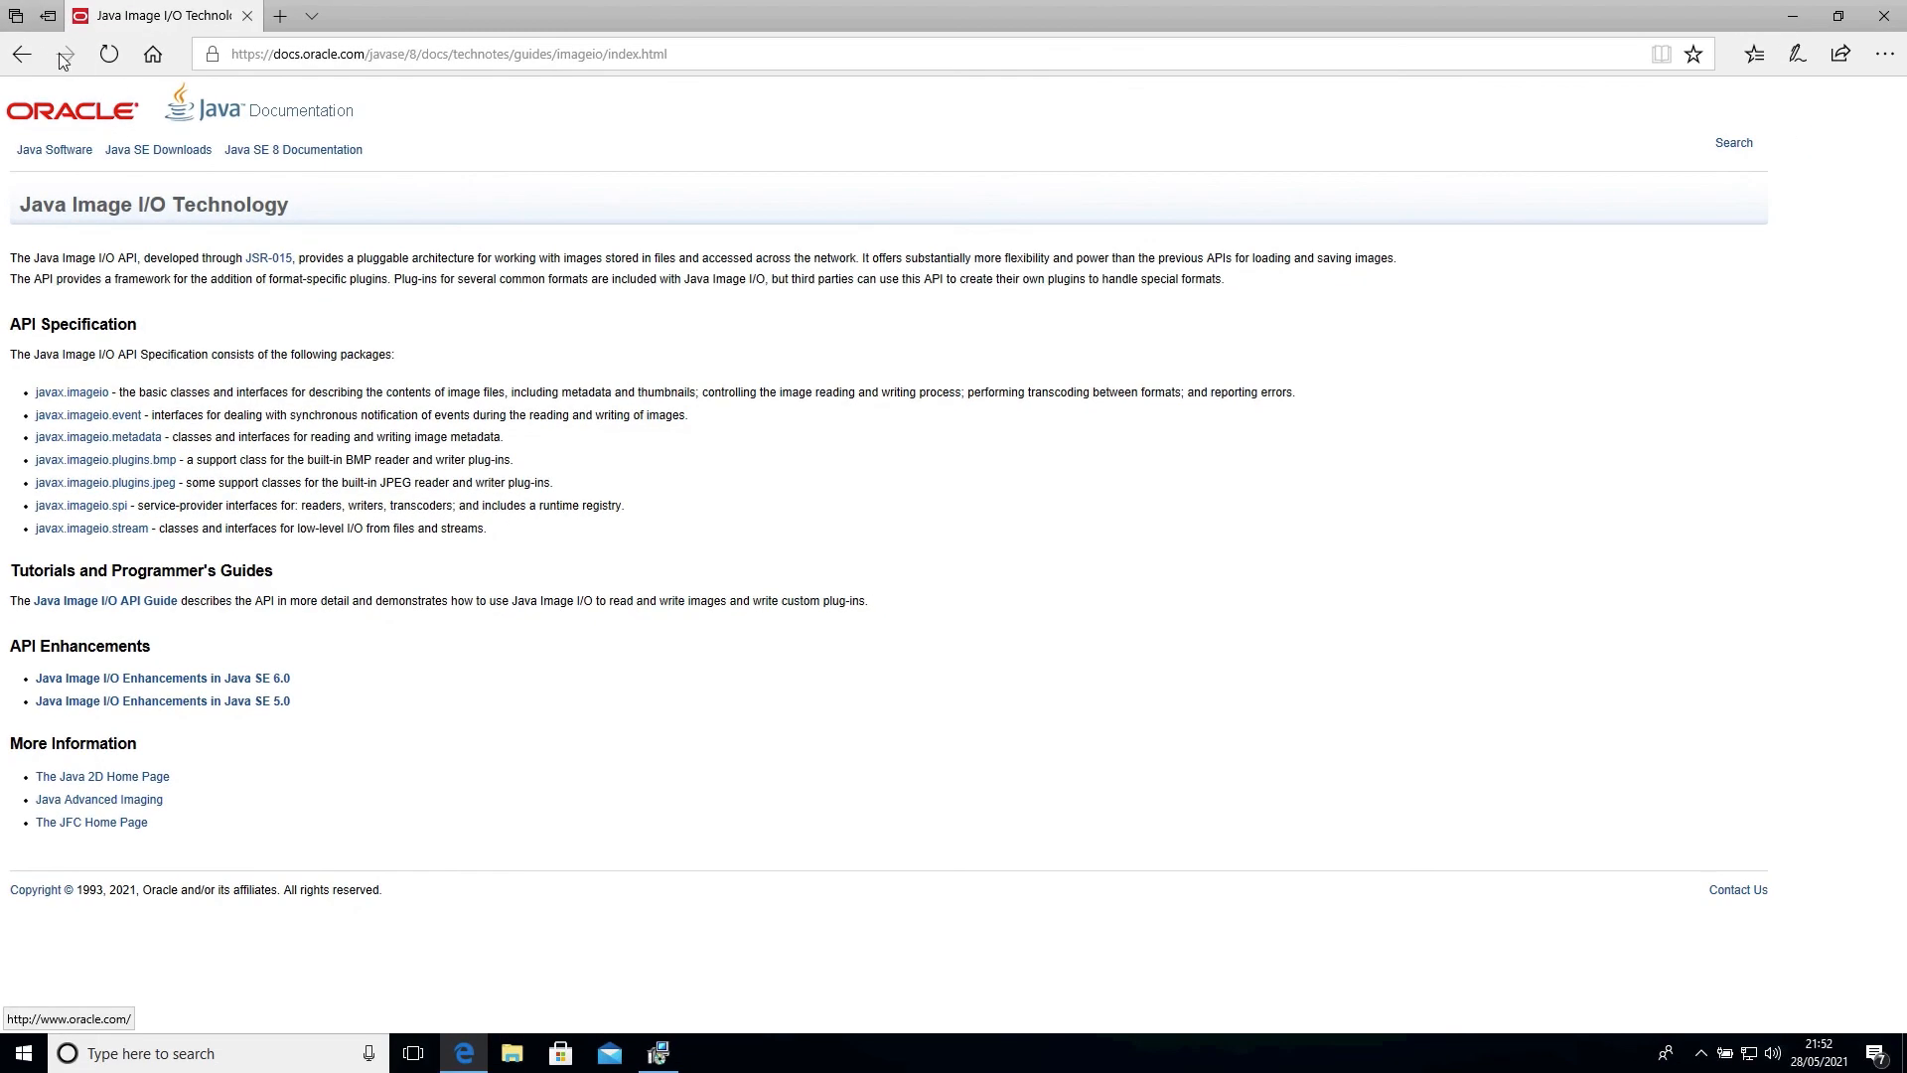
pyautogui.click(18, 59)
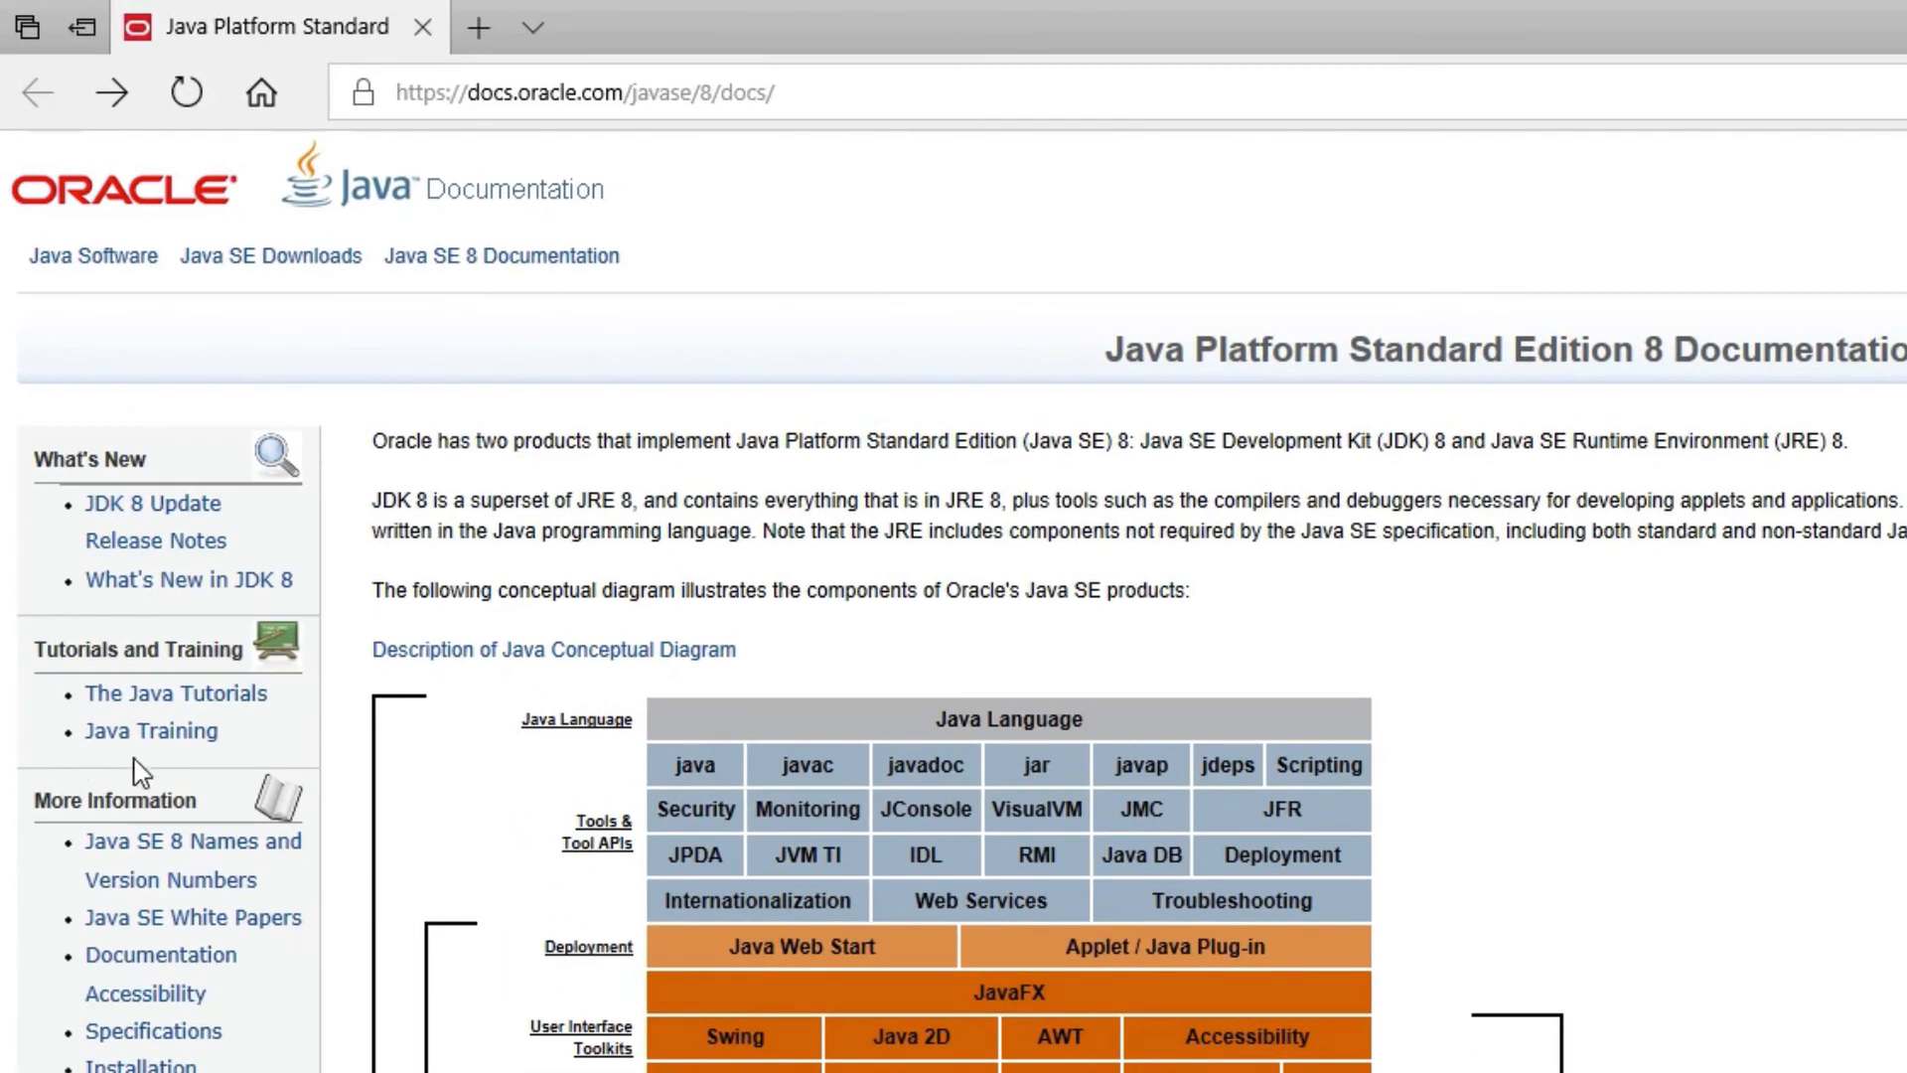
# - Save the Learning the Java Language trail from The Java Tutorials to Favorites and reopen it from the saved favorite
pyautogui.click(160, 698)
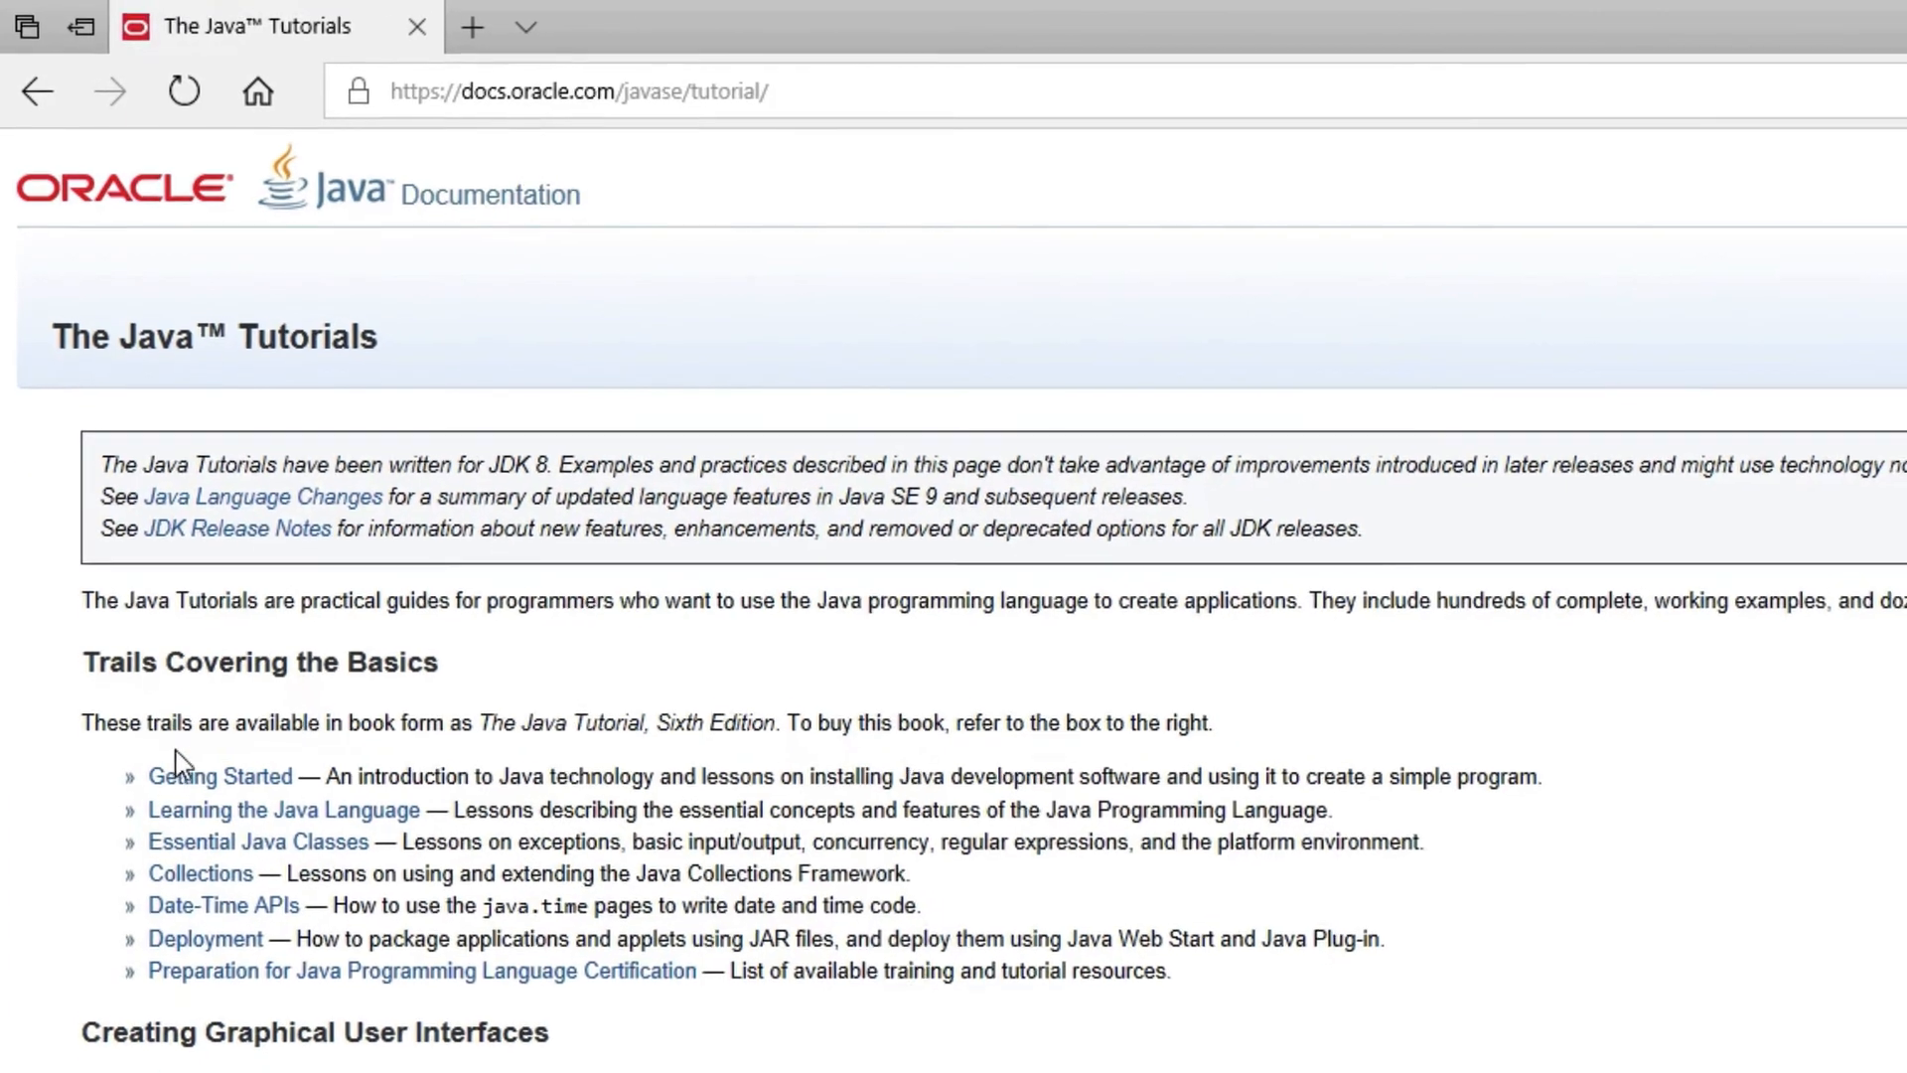
pyautogui.click(224, 823)
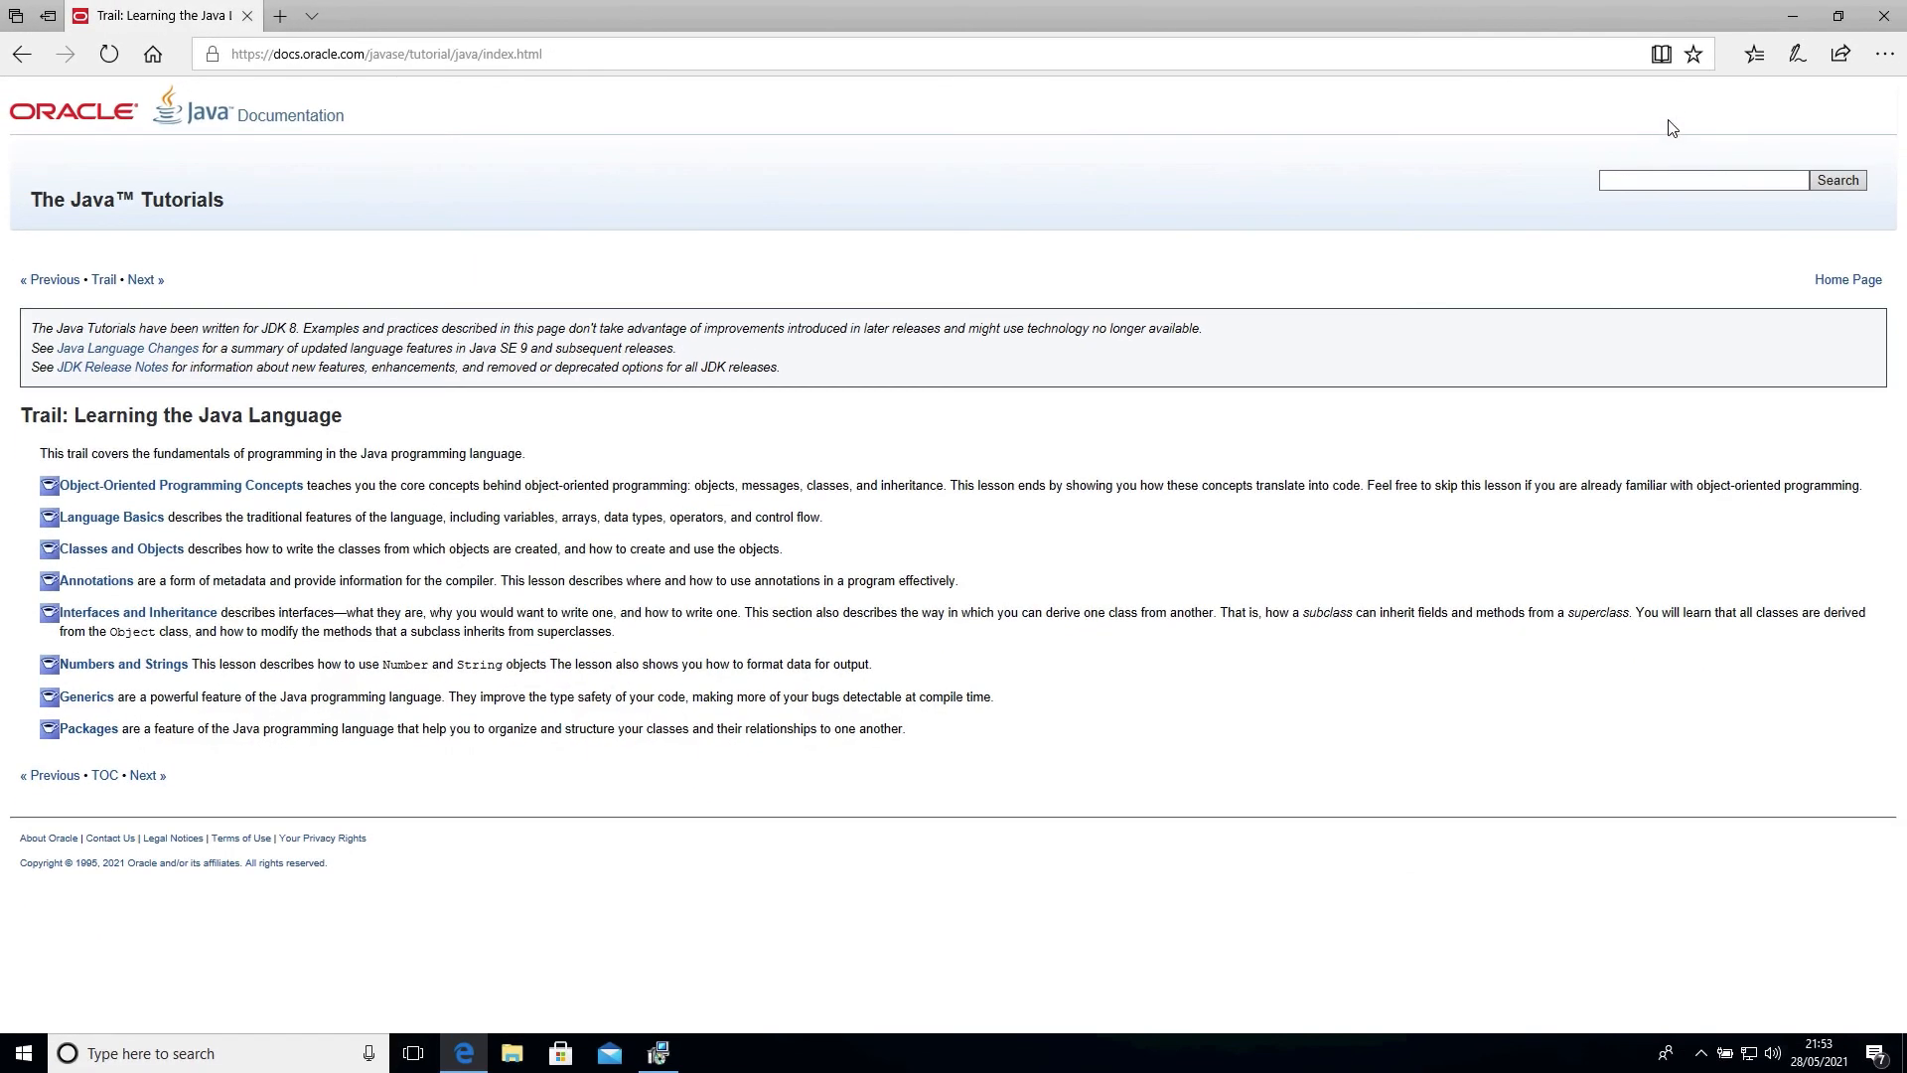
pyautogui.click(1695, 55)
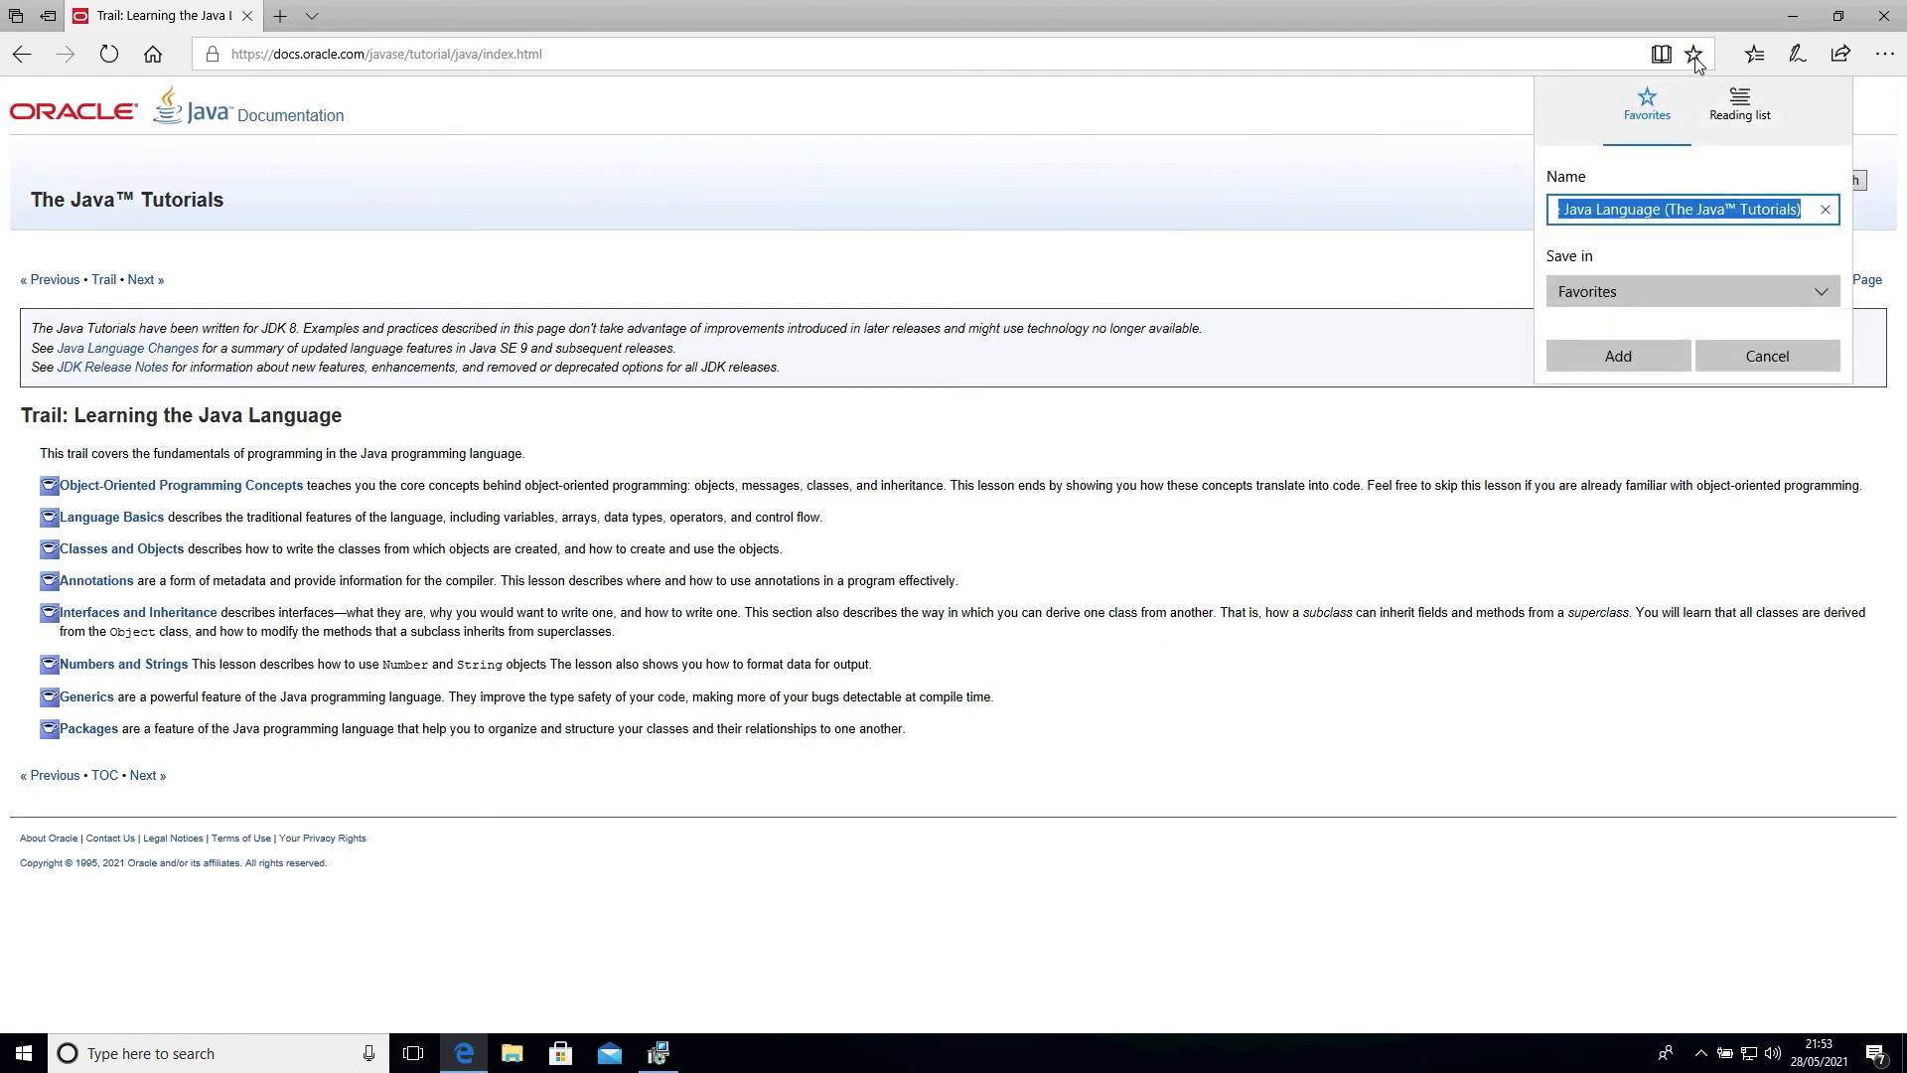
pyautogui.click(1642, 359)
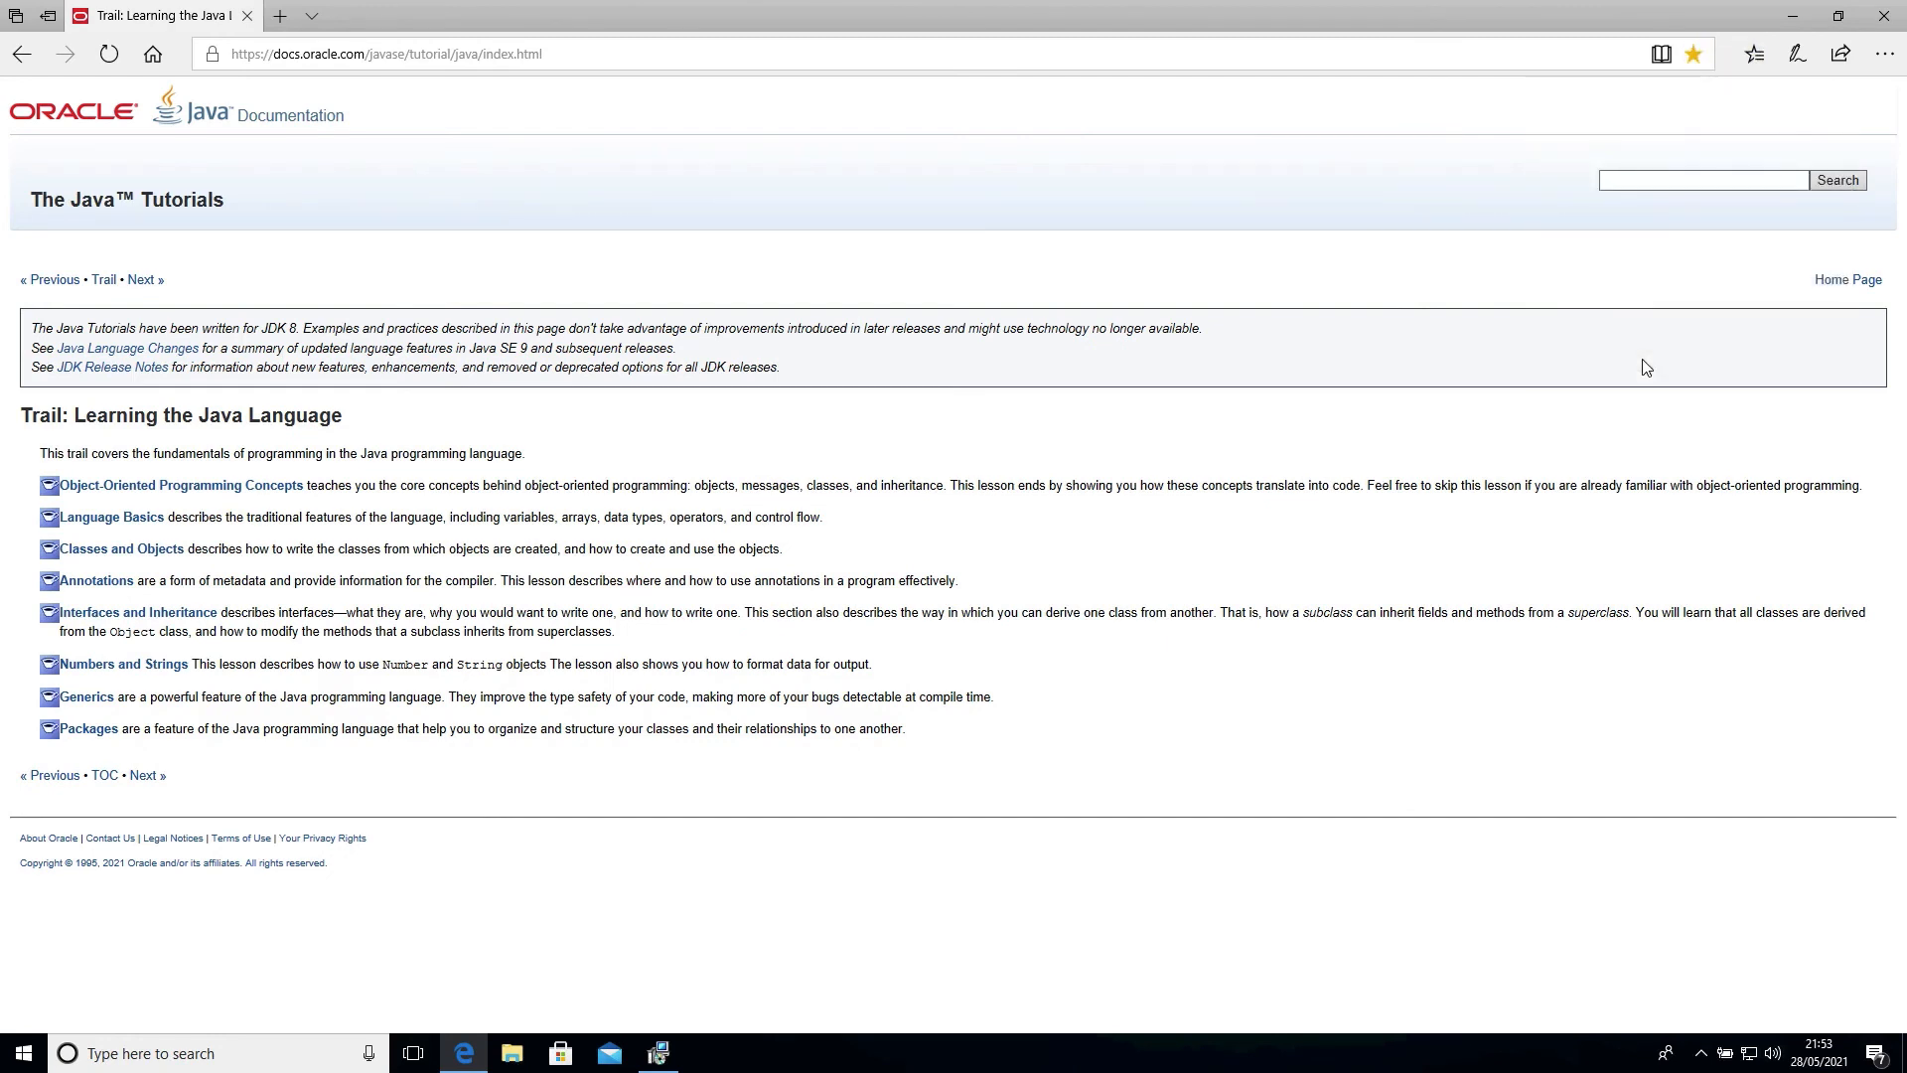
pyautogui.click(1758, 54)
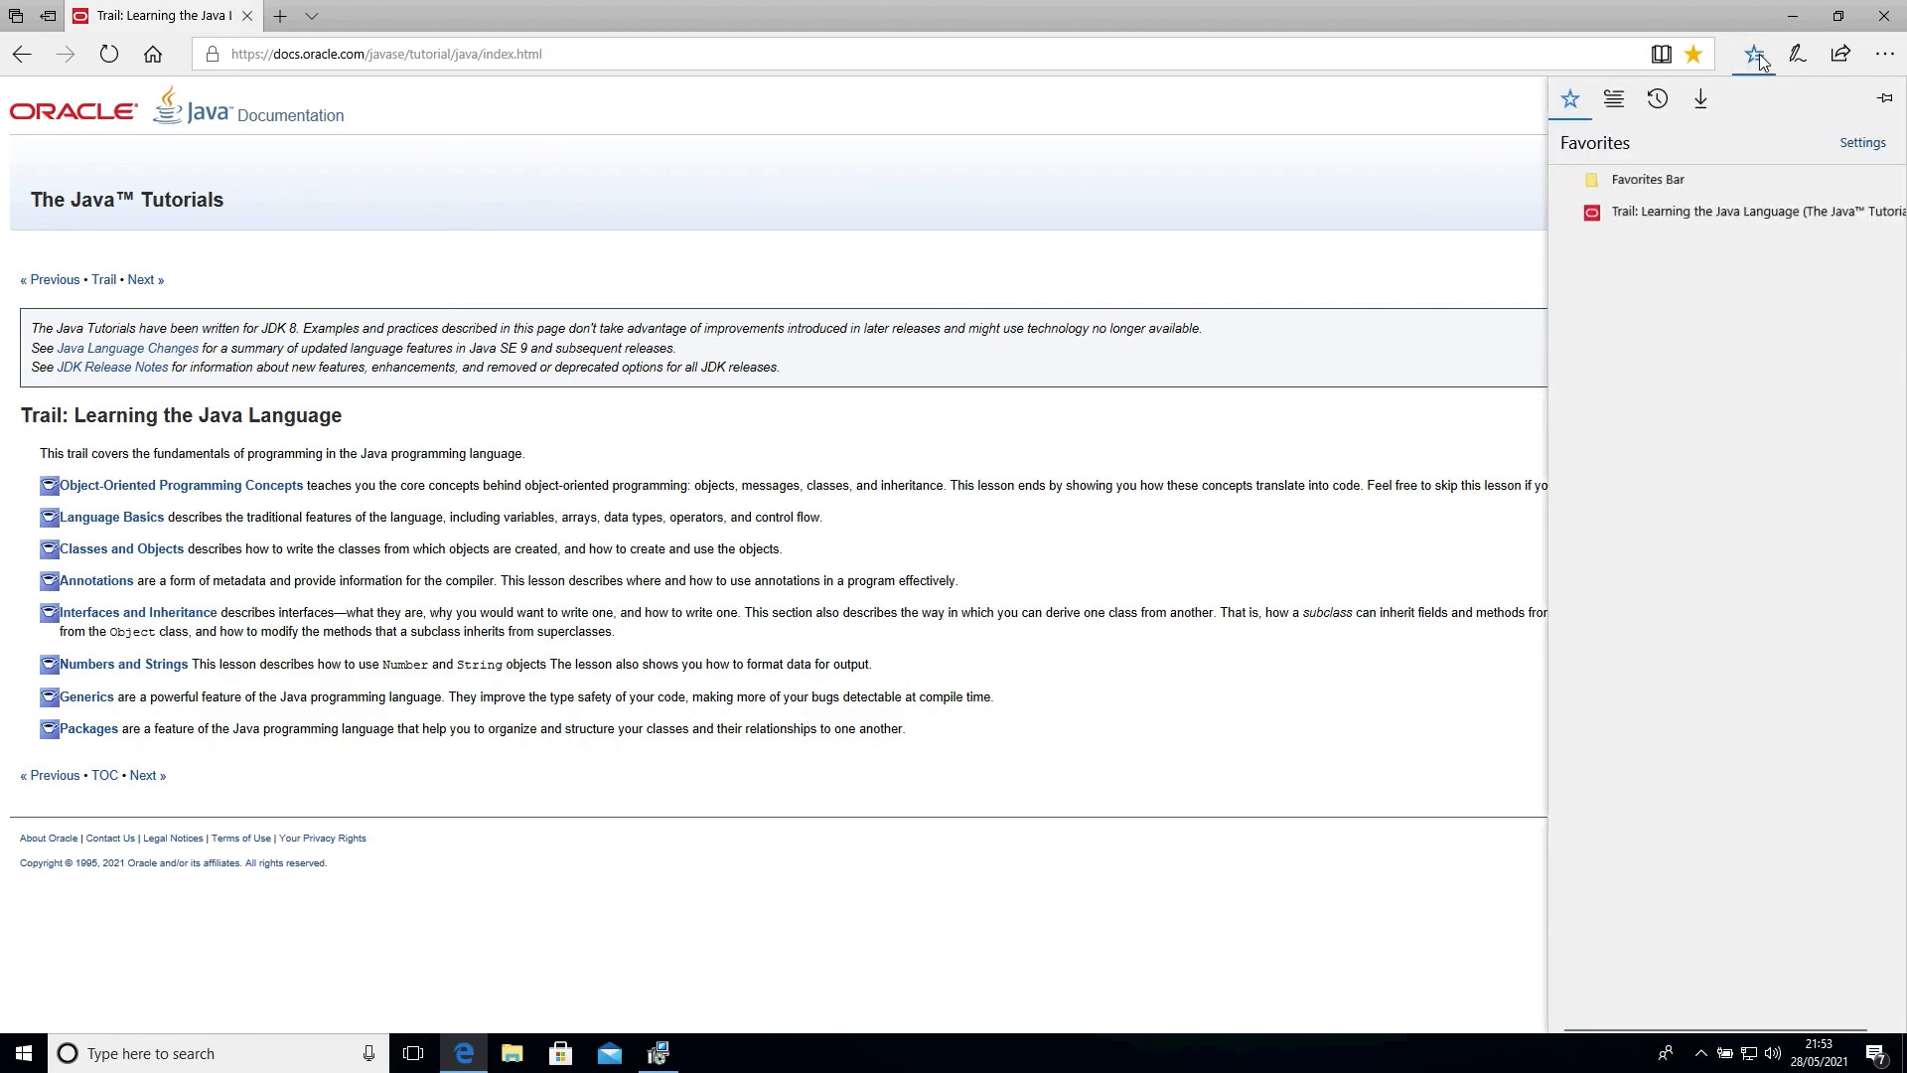
pyautogui.click(1694, 212)
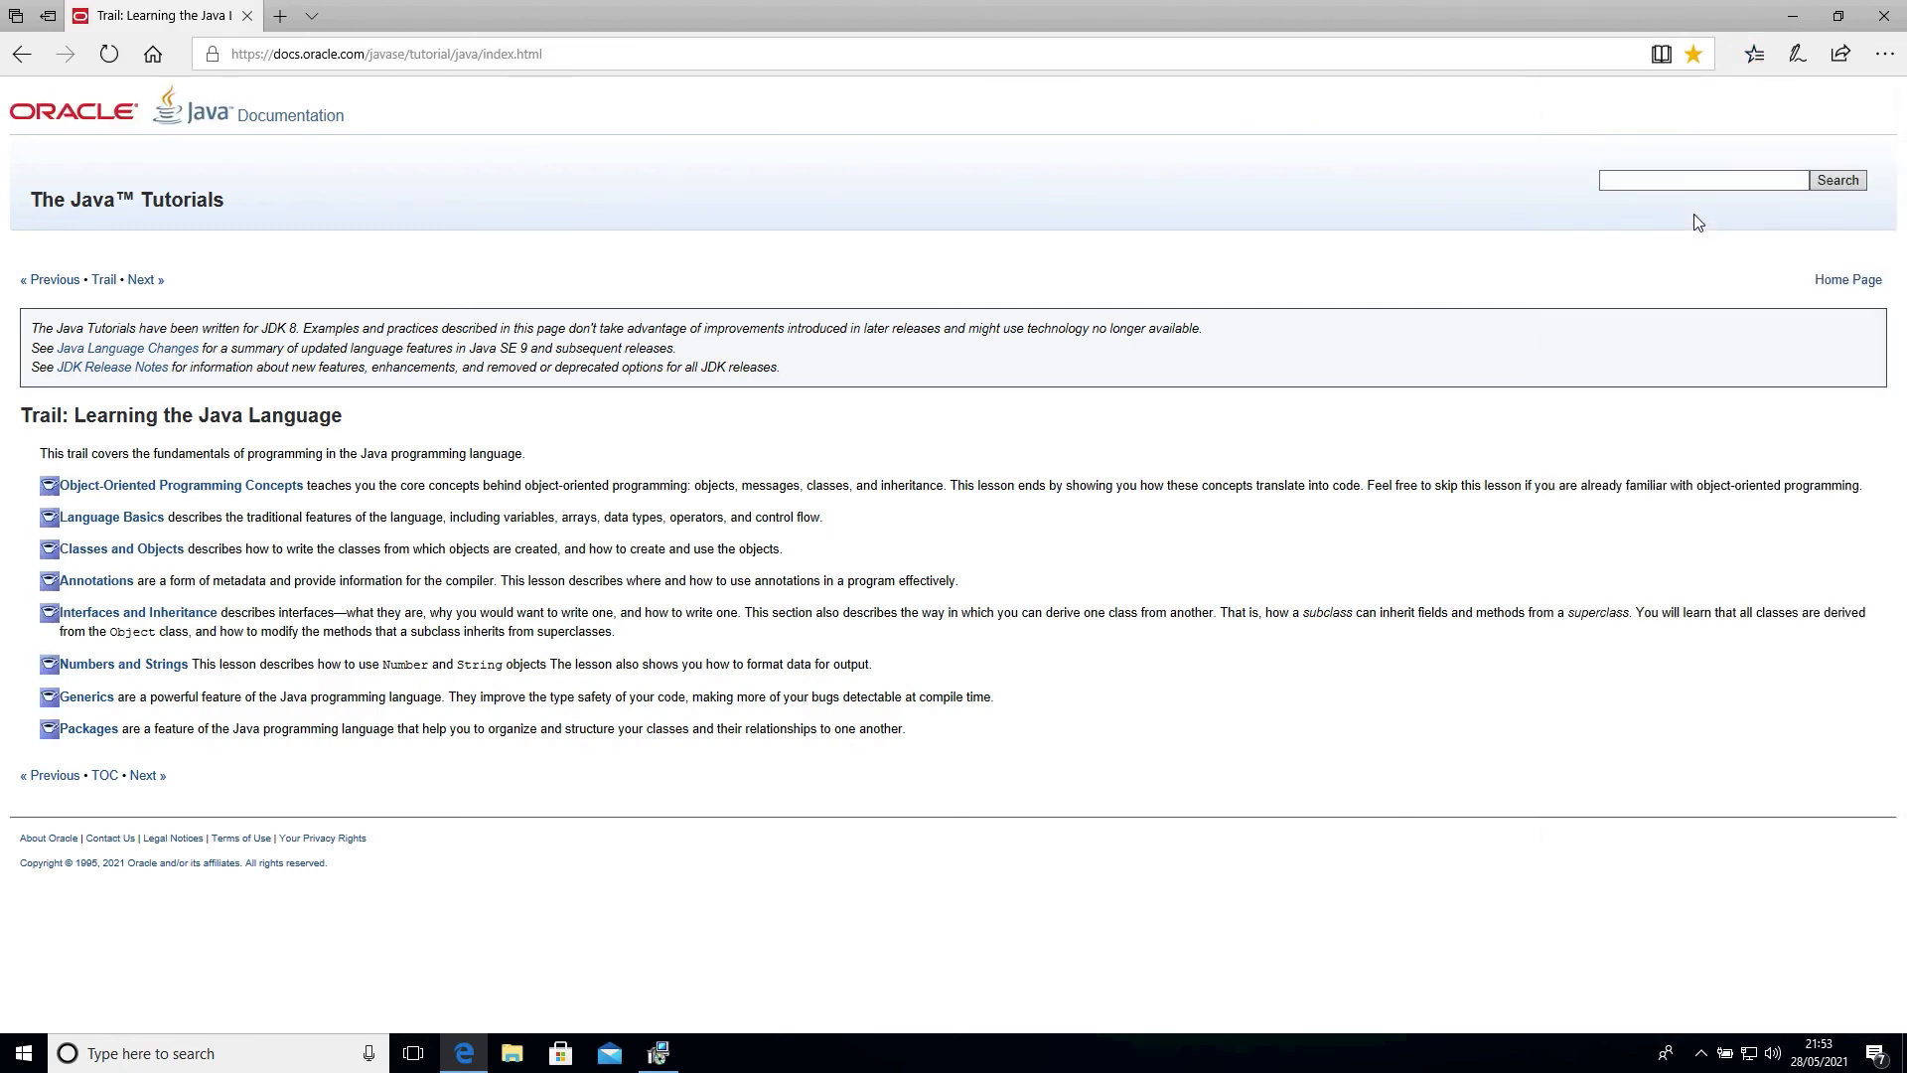
# - Close the browser and the completed JDK setup wizard
pyautogui.click(1882, 20)
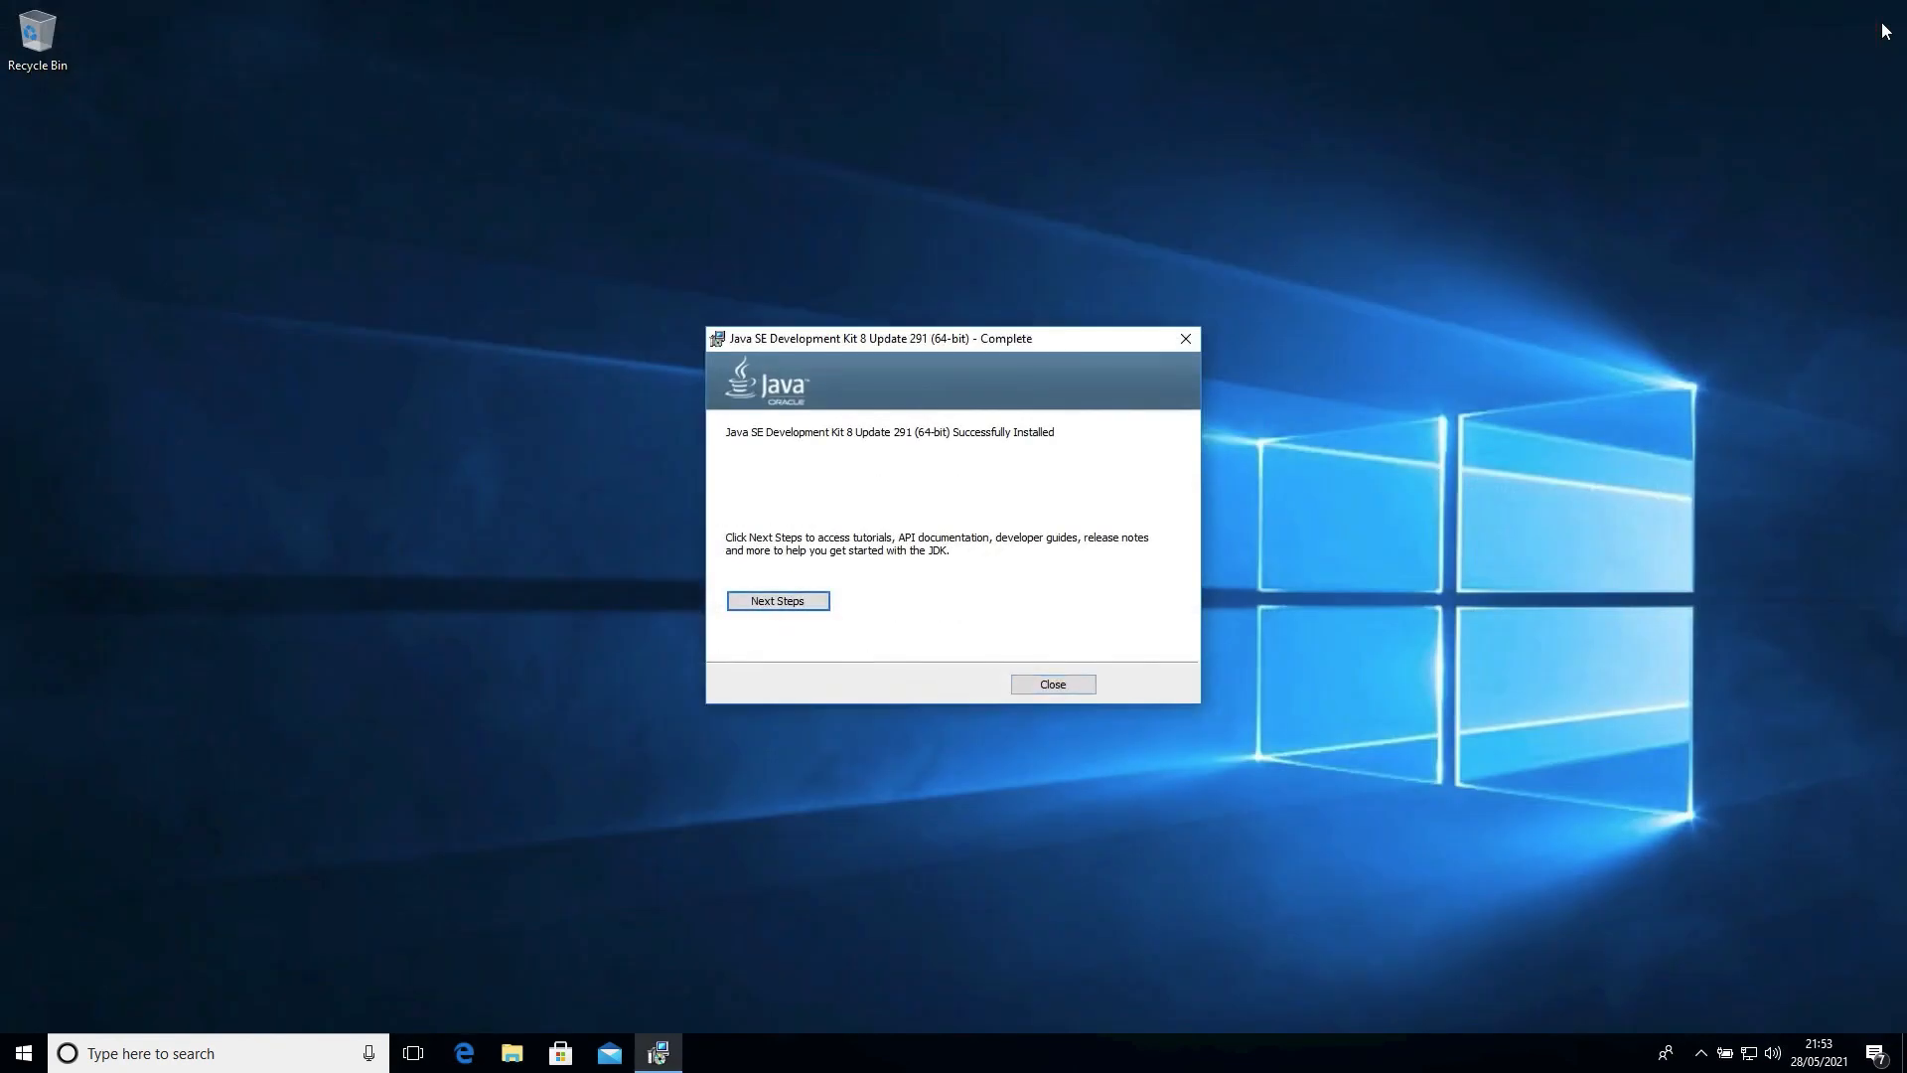
pyautogui.click(1069, 688)
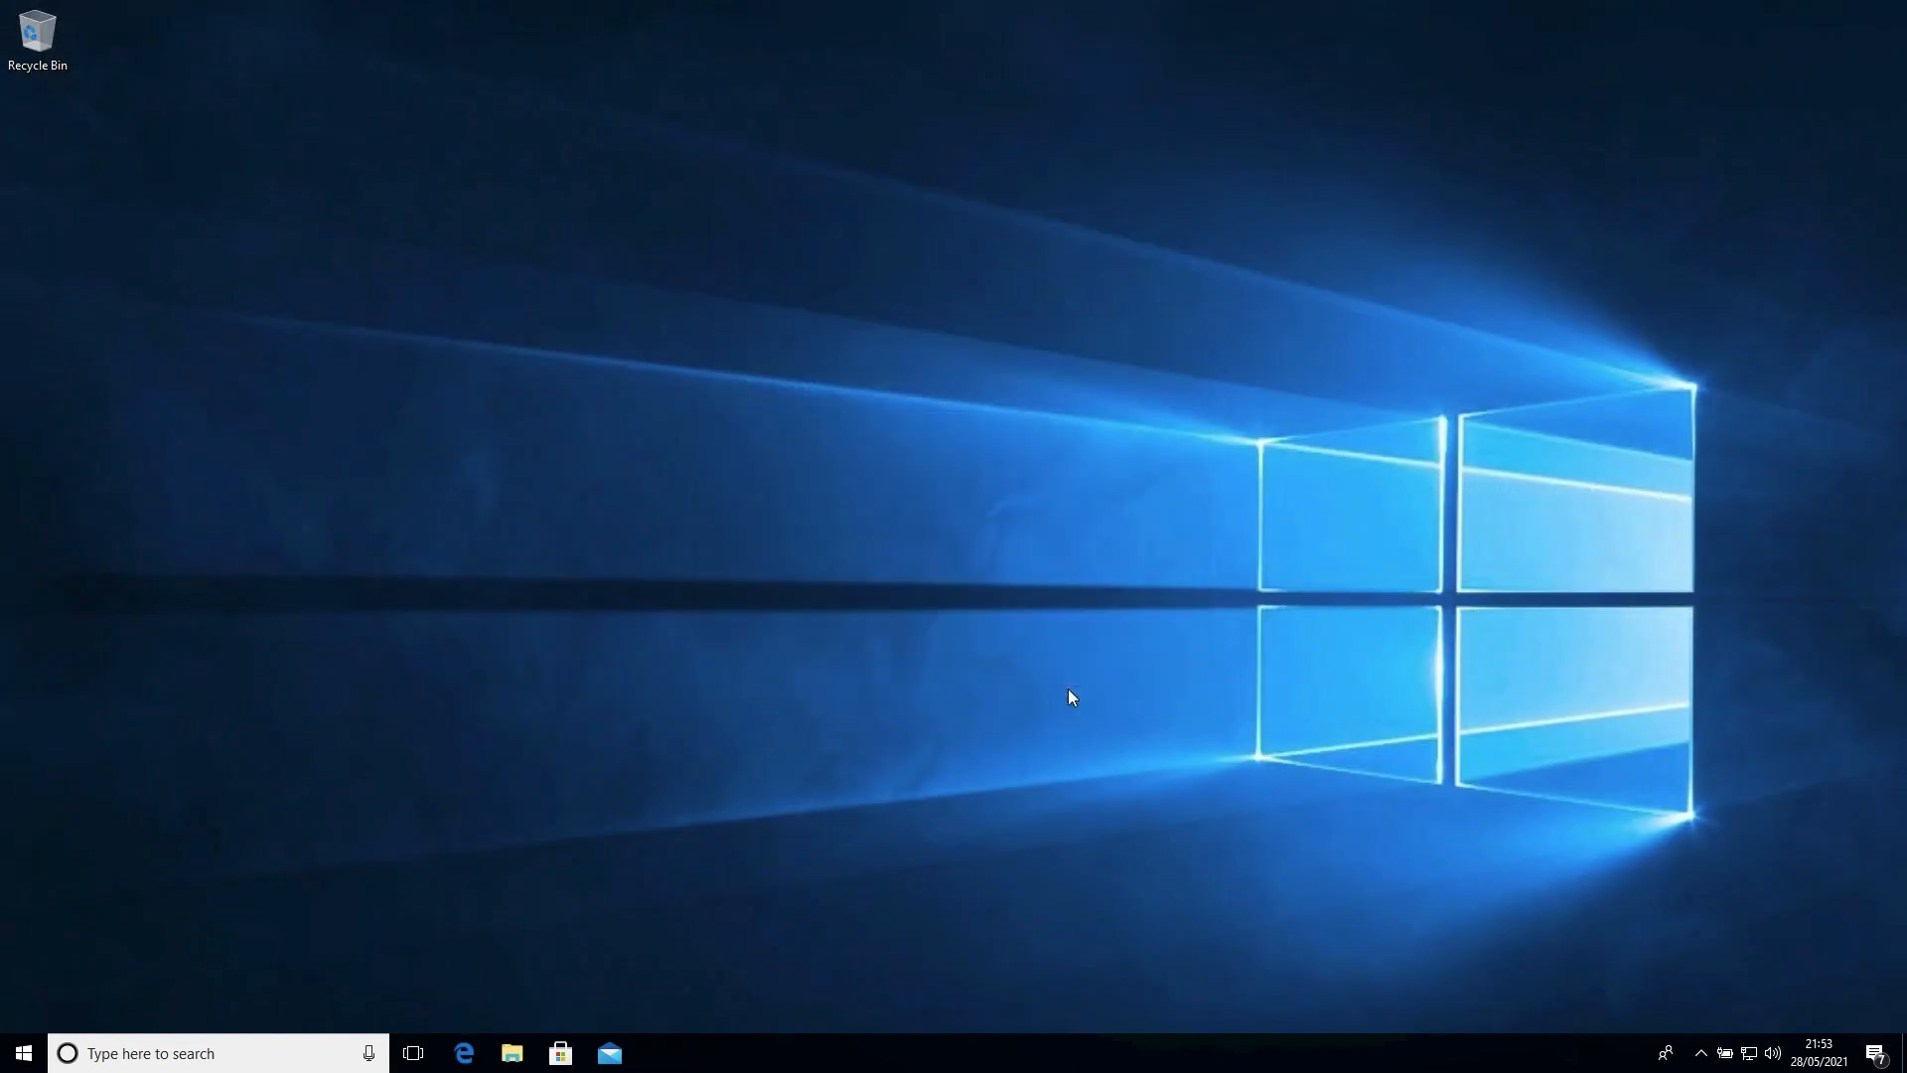